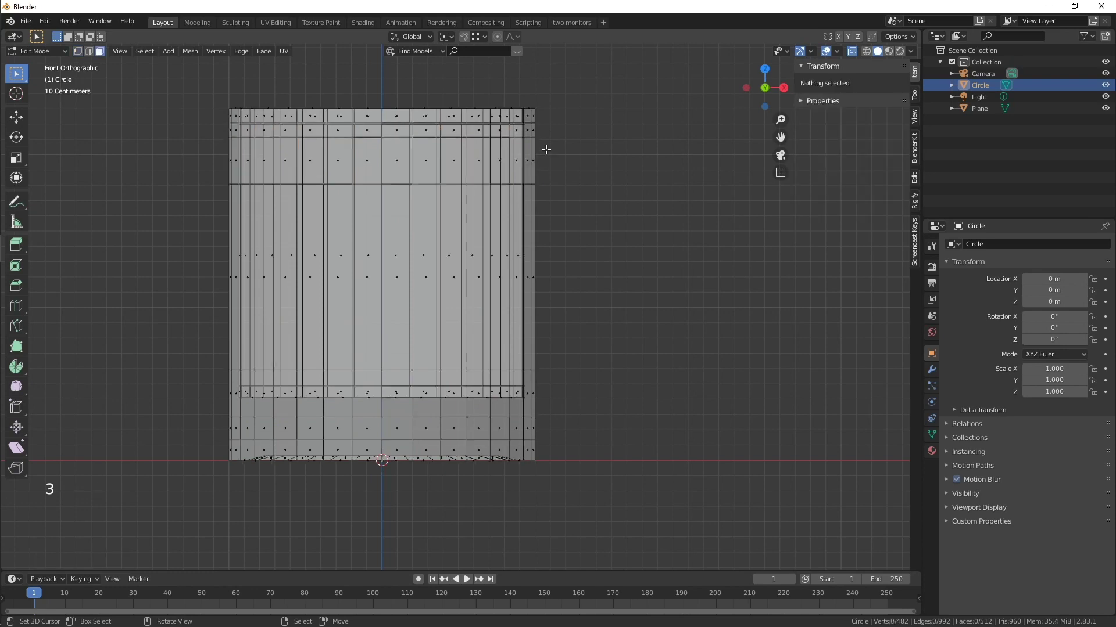
Extrude the selected upper and lower face pairs on the mug's side outward as two short handle stubs.
{"action": "middle_click_drag", "start_coordinate": [529, 400], "coordinate": [587, 333]}
{"action": "key", "text": "KP_1"}
{"action": "key", "text": "e"}
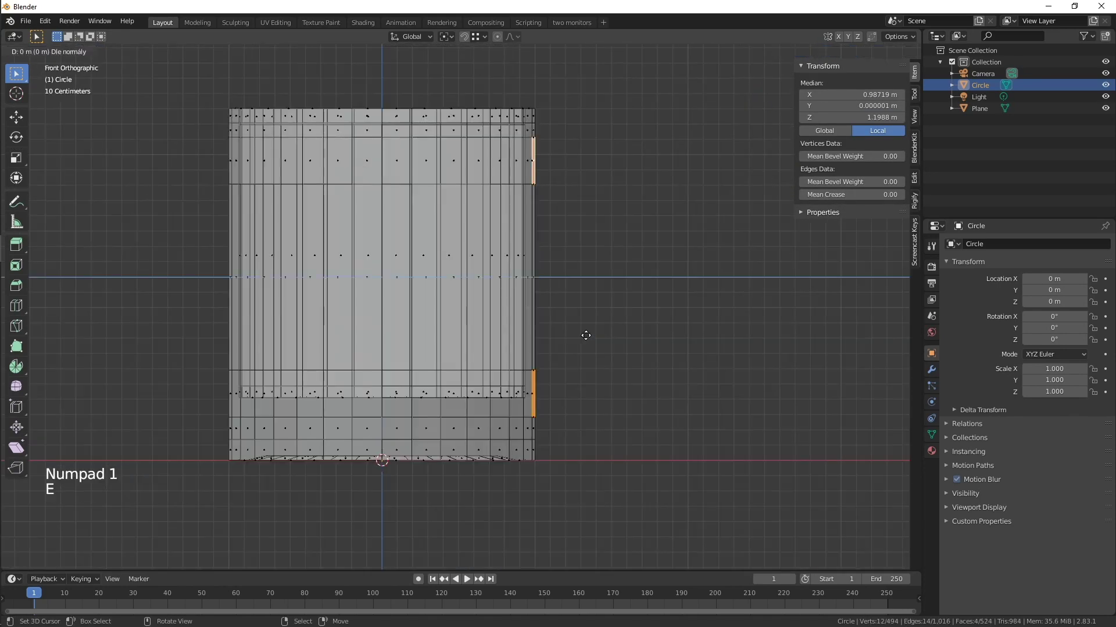
{"action": "left_click", "coordinate": [610, 333]}
Deselect the lower stub's end faces and place the 3D cursor just below the upper stub's end as the pivot point.
{"action": "key", "text": "b"}
{"action": "left_click_drag", "start_coordinate": [542, 338], "coordinate": [605, 438], "text": "shift"}
{"action": "middle_click_drag", "start_coordinate": [582, 267], "coordinate": [502, 324], "text": "shift"}
{"action": "scroll", "coordinate": [640, 279], "scroll_direction": "up", "scroll_amount": 5}
{"action": "left_click", "coordinate": [498, 333]}
{"action": "left_click", "coordinate": [447, 37]}
{"action": "left_click", "coordinate": [466, 63]}
Extrude the upper stub's end twice, rotating each extrusion around the 3D cursor on the Y axis until the end faces straight down.
{"action": "key", "text": "e"}
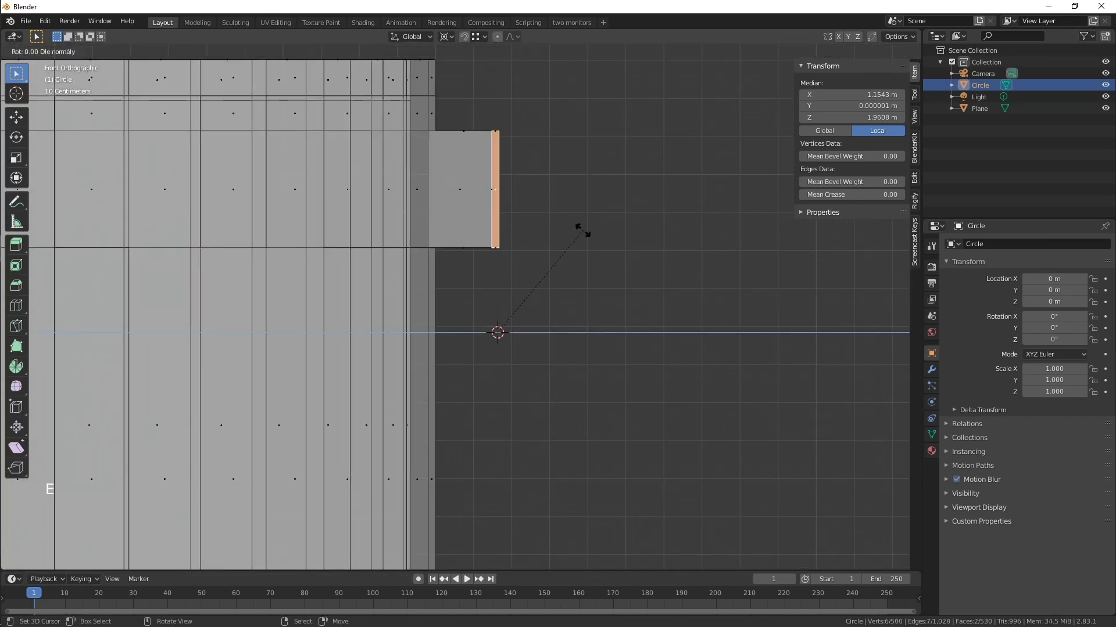
{"action": "key", "text": "y"}
{"action": "left_click", "coordinate": [623, 299]}
{"action": "key", "text": "e"}
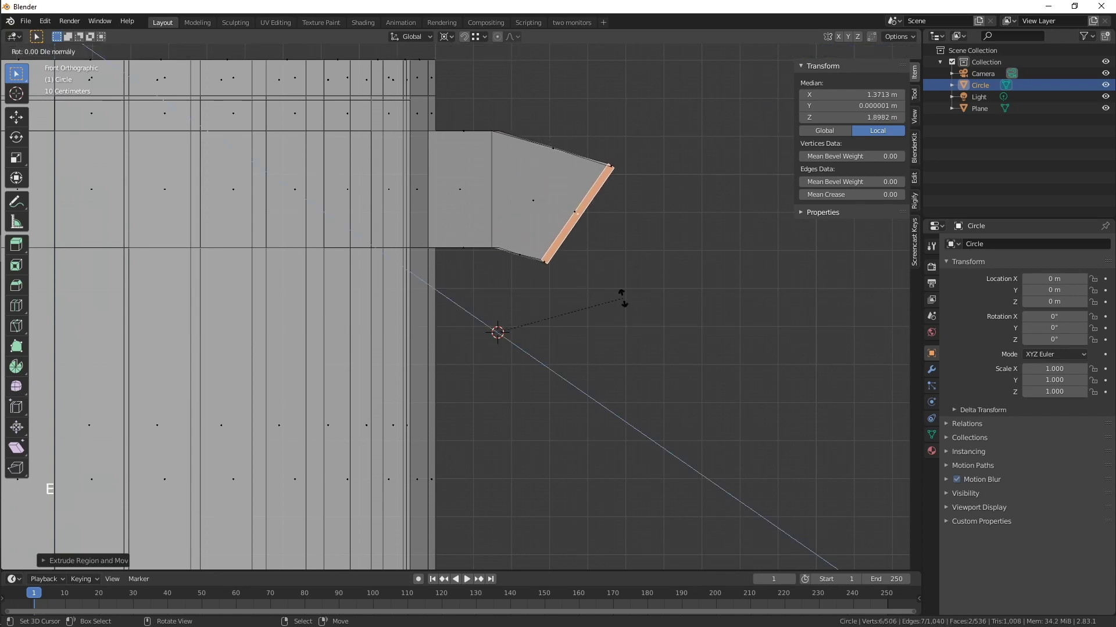
{"action": "key", "text": "r"}
{"action": "key", "text": "y"}
{"action": "left_click", "coordinate": [639, 446]}
Extrude the handle's end faces straight down about 0.79 m to form the vertical grip.
{"action": "scroll", "coordinate": [670, 364], "scroll_direction": "down", "scroll_amount": 1}
{"action": "middle_click_drag", "start_coordinate": [670, 364], "coordinate": [615, 306], "text": "shift"}
{"action": "key", "text": "e"}
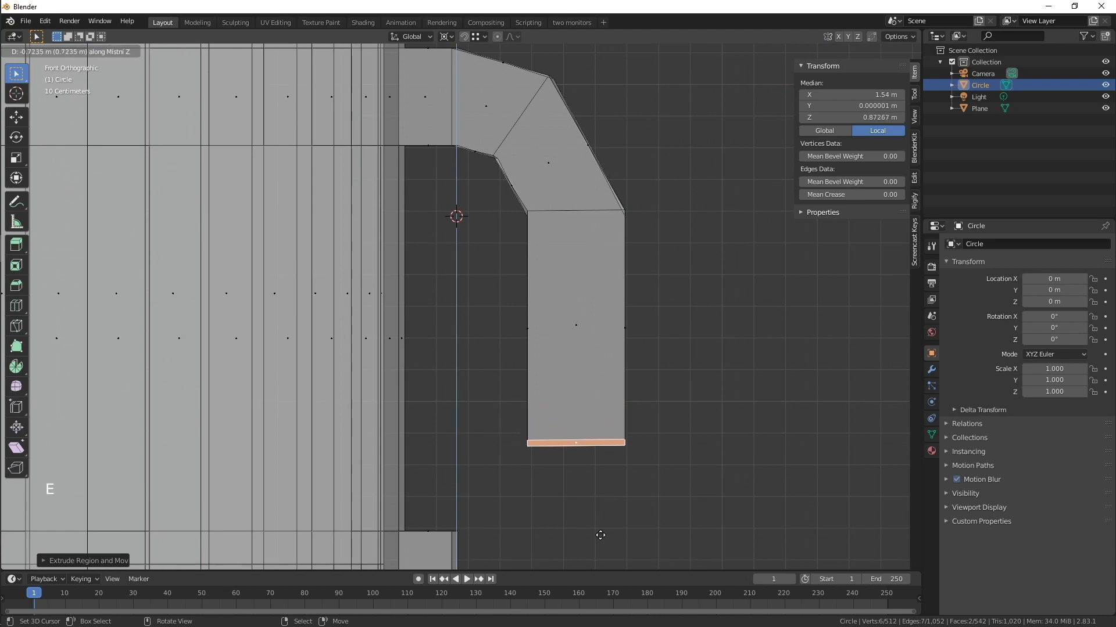
{"action": "left_click", "coordinate": [591, 553]}
Place the 3D cursor above the lower stub's end and extrude the grip's bottom faces around it, curving inward toward the stub.
{"action": "middle_click_drag", "start_coordinate": [650, 484], "coordinate": [703, 331], "text": "shift"}
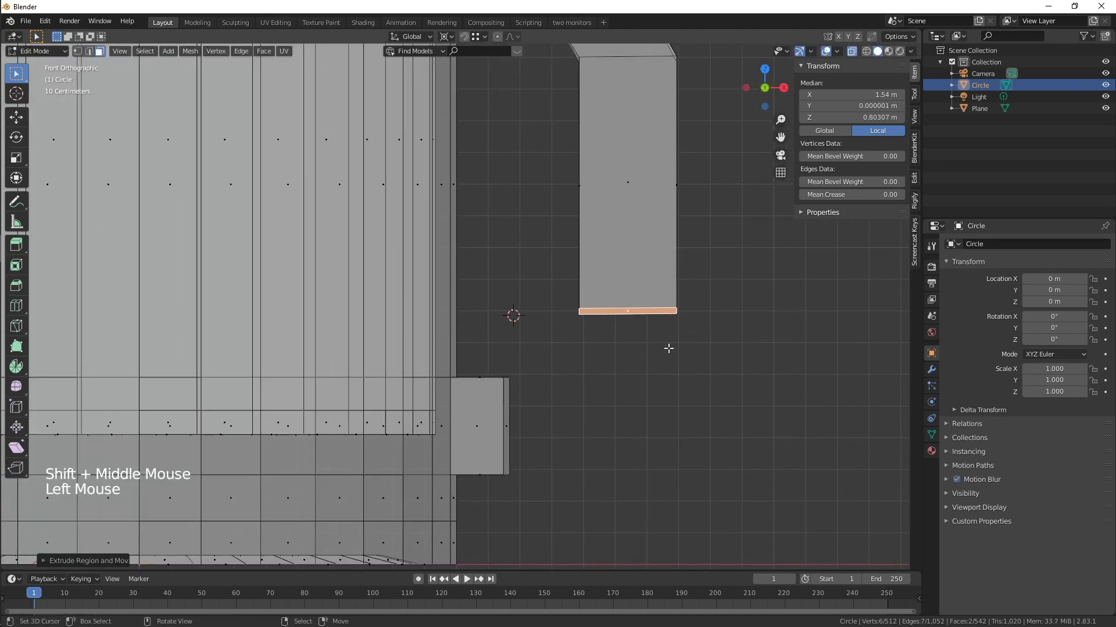
{"action": "key", "text": "e"}
{"action": "left_click", "coordinate": [605, 466]}
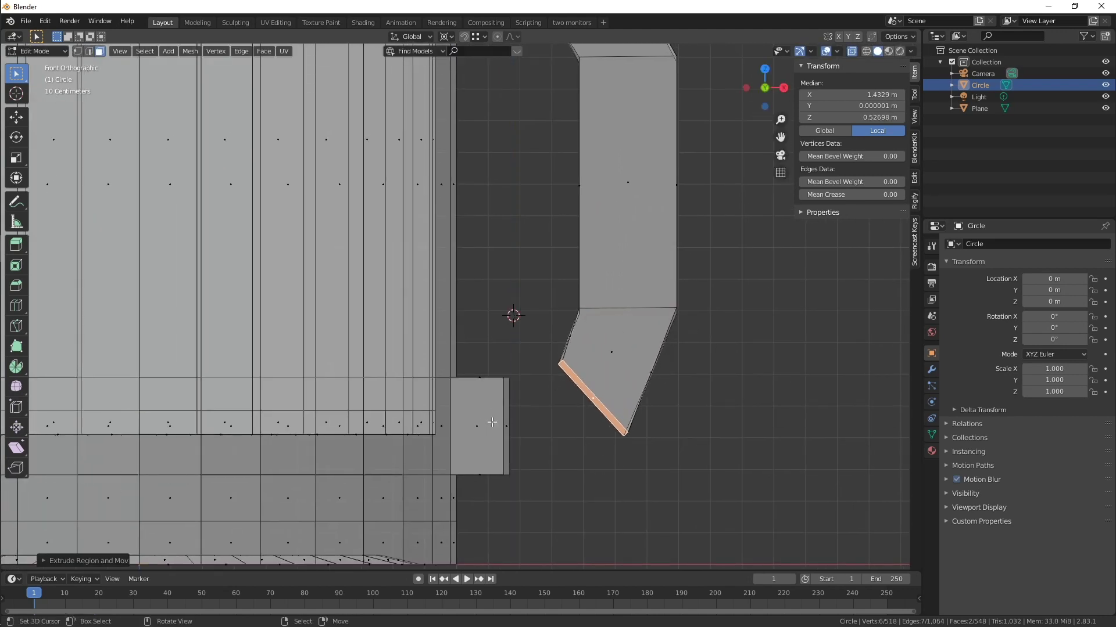
Delete the end faces of both the lower stub and the curved handle section.
{"action": "left_click_drag", "start_coordinate": [504, 432], "coordinate": [503, 432]}
{"action": "key", "text": "x"}
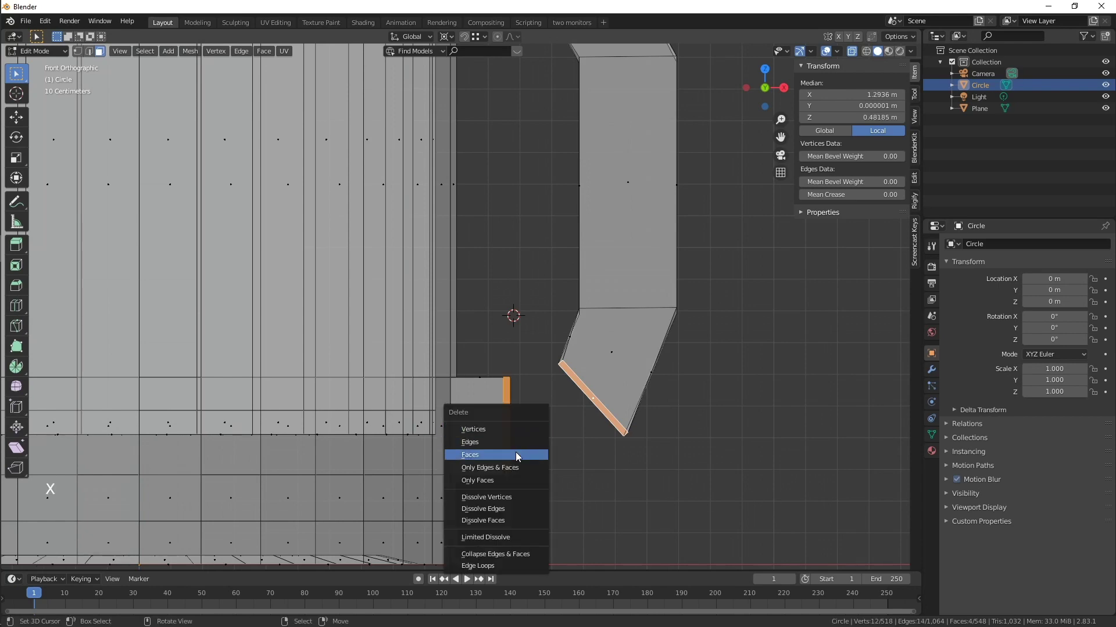
{"action": "left_click", "coordinate": [515, 453]}
Fill faces between the open edges of the lower stub and the curved section to close the handle all around.
{"action": "scroll", "coordinate": [571, 411], "scroll_direction": "down", "scroll_amount": 1}
{"action": "middle_click_drag", "start_coordinate": [572, 411], "coordinate": [578, 429]}
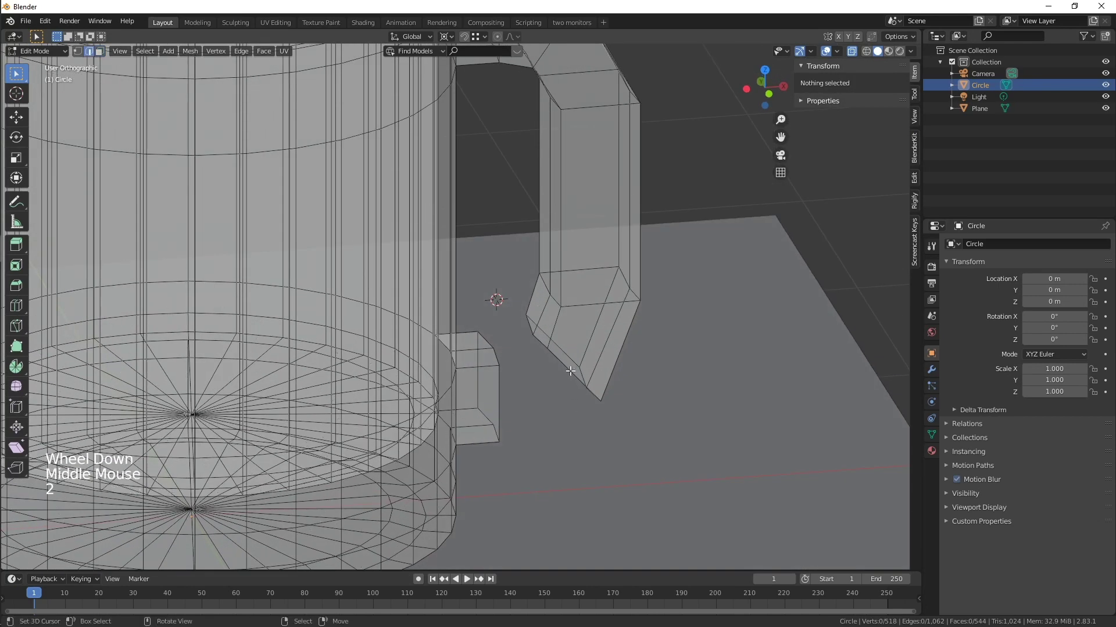
{"action": "right_click", "coordinate": [489, 394]}
{"action": "key", "text": "f"}
{"action": "right_click", "coordinate": [515, 361]}
{"action": "key", "text": "f"}
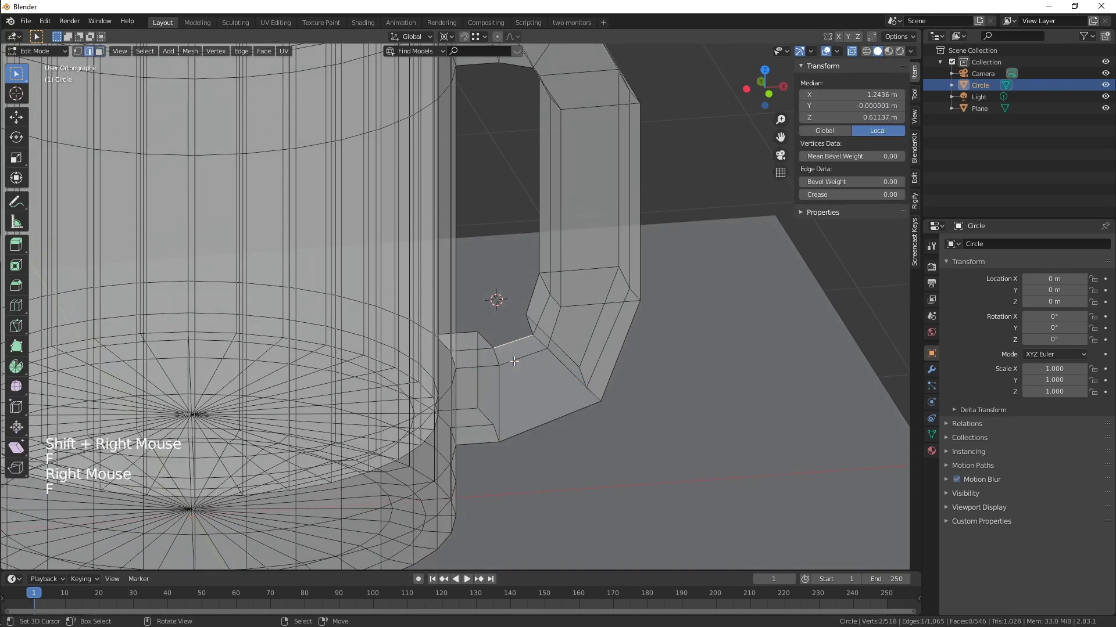
{"action": "key", "text": "f"}
{"action": "scroll", "coordinate": [514, 362], "scroll_direction": "down", "scroll_amount": 3}
{"action": "middle_click_drag", "start_coordinate": [555, 385], "coordinate": [550, 357]}
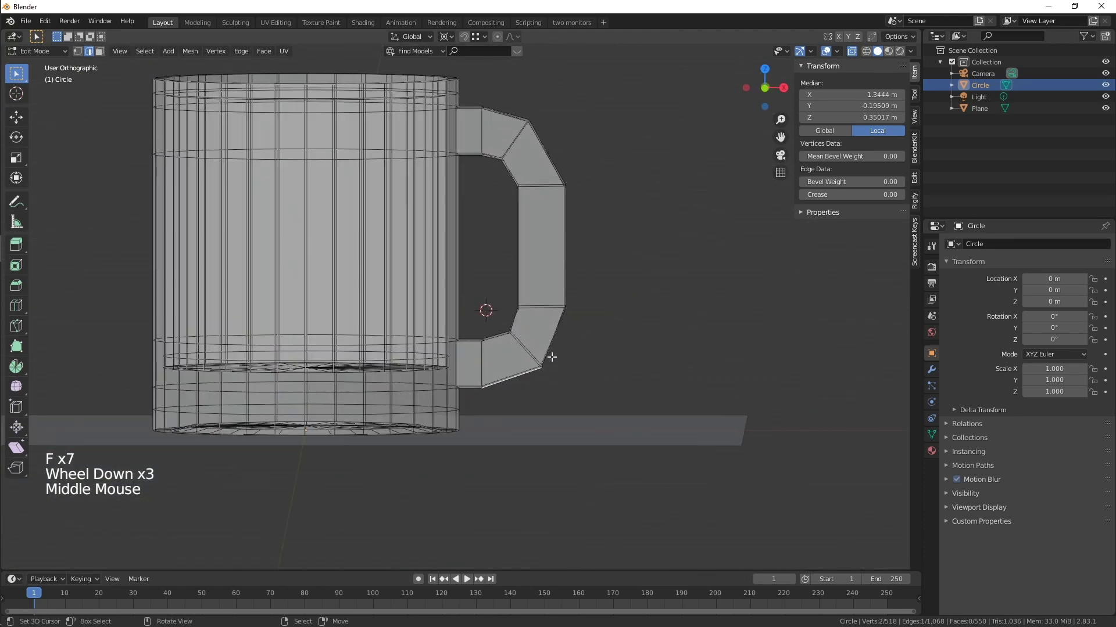
Select the handle's vertical grip section in front view and move it outward about 0.04 m.
{"action": "key", "text": "KP_1"}
{"action": "scroll", "coordinate": [532, 257], "scroll_direction": "up", "scroll_amount": 1}
{"action": "scroll", "coordinate": [531, 257], "scroll_direction": "up", "scroll_amount": 1, "text": "shift"}
{"action": "middle_click_drag", "start_coordinate": [531, 257], "coordinate": [500, 333], "text": "shift"}
{"action": "key", "text": "3"}
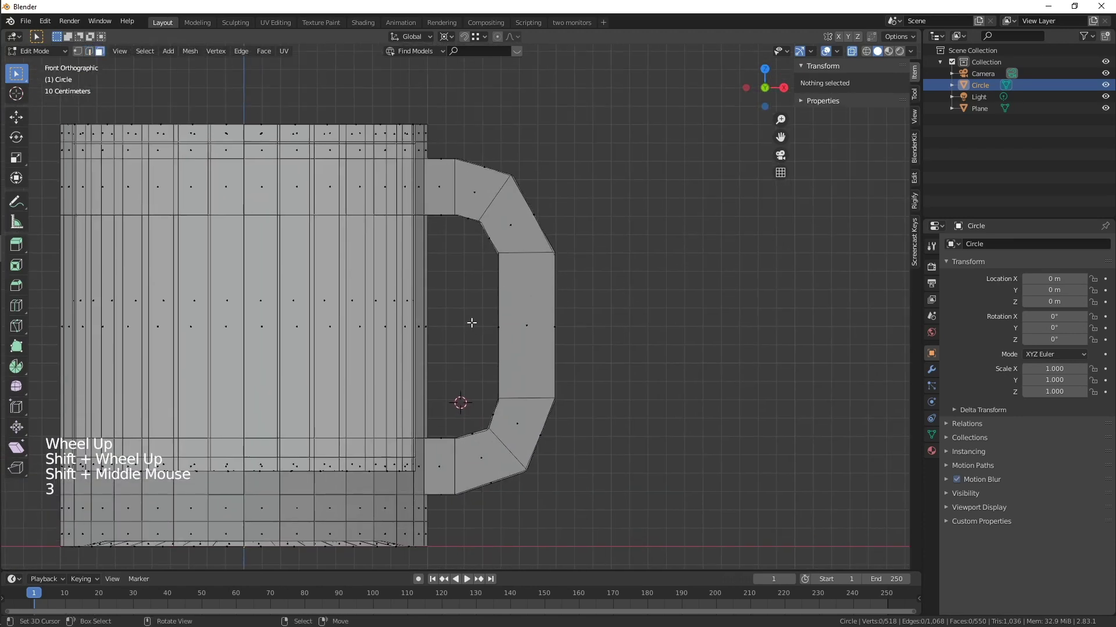
{"action": "key", "text": "b"}
{"action": "left_click_drag", "start_coordinate": [470, 324], "coordinate": [640, 326]}
{"action": "key", "text": "g"}
{"action": "left_click", "coordinate": [647, 325]}
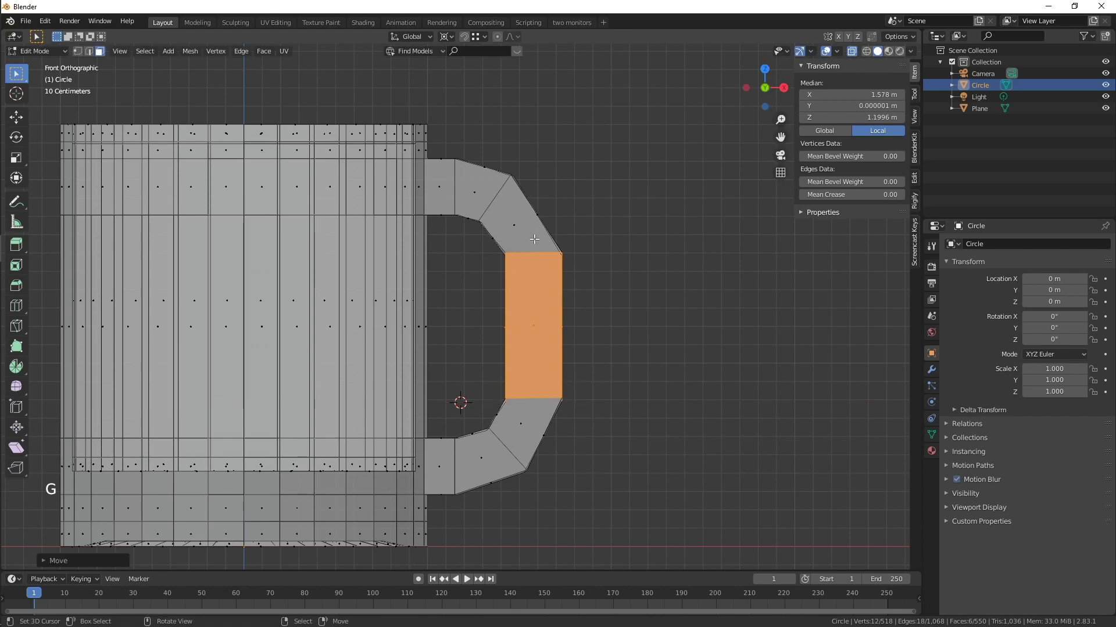
Move the edge loop at the top of the vertical grip up about 0.07 m along Z.
{"action": "key", "text": "2"}
{"action": "right_click", "coordinate": [513, 252], "text": "alt"}
{"action": "key", "text": "g"}
{"action": "key", "text": "z"}
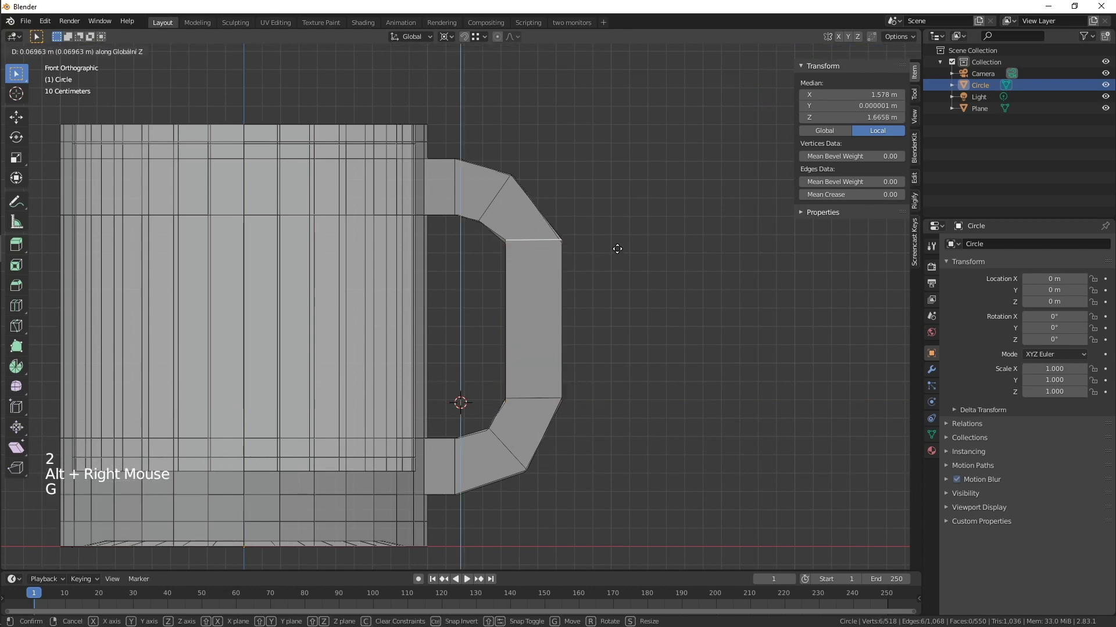
{"action": "left_click", "coordinate": [618, 250]}
Switch the pivot point away from the 3D cursor and tilt the grip's upper edge loop so its outer side sits higher.
{"action": "key", "text": "r"}
{"action": "right_click", "coordinate": [652, 246]}
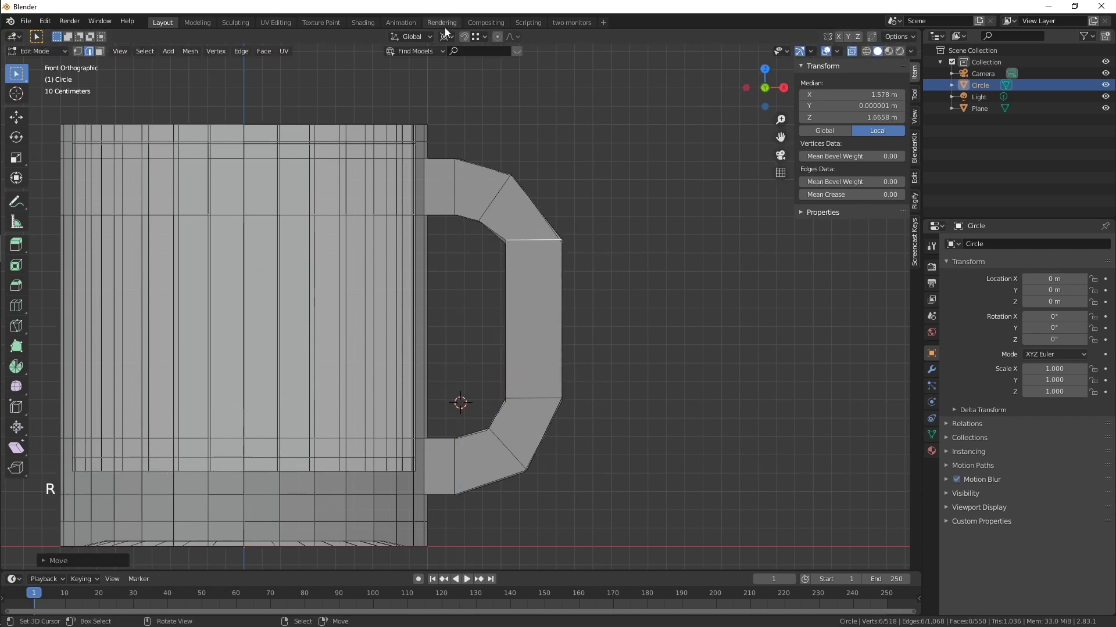
{"action": "left_click", "coordinate": [446, 37]}
{"action": "left_click", "coordinate": [459, 62]}
{"action": "key", "text": "r"}
{"action": "left_click", "coordinate": [667, 169]}
Leave Edit Mode and add a Subdivision Surface modifier to the mug.
{"action": "key", "text": "Tab"}
{"action": "scroll", "coordinate": [652, 246], "scroll_direction": "down", "scroll_amount": 3}
{"action": "middle_click_drag", "start_coordinate": [652, 246], "coordinate": [617, 270]}
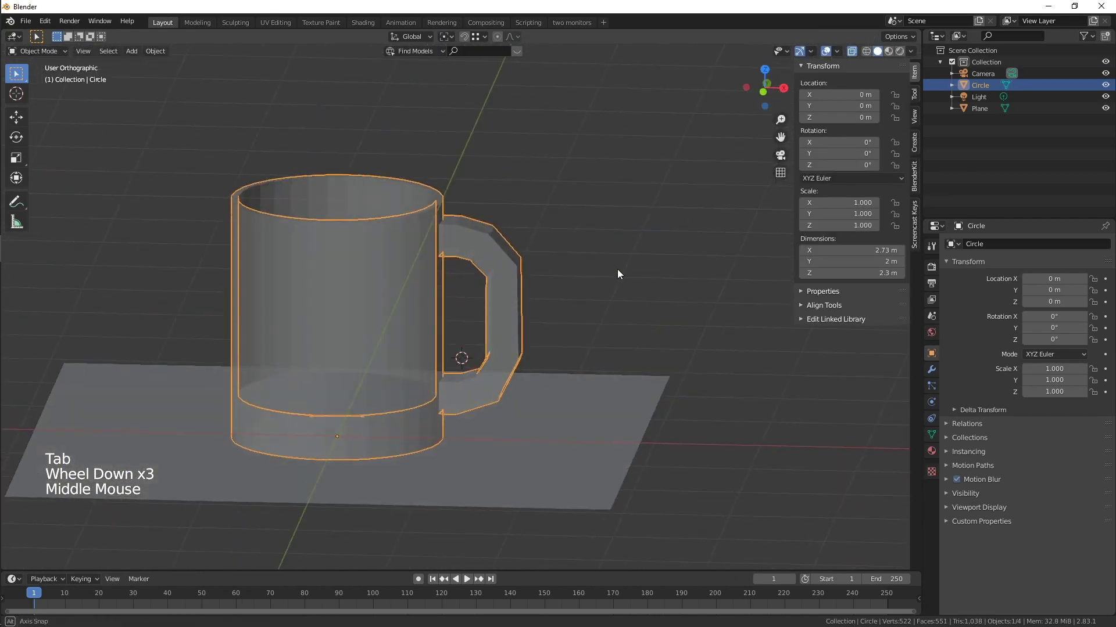
{"action": "left_click", "coordinate": [931, 370]}
{"action": "left_click", "coordinate": [993, 244]}
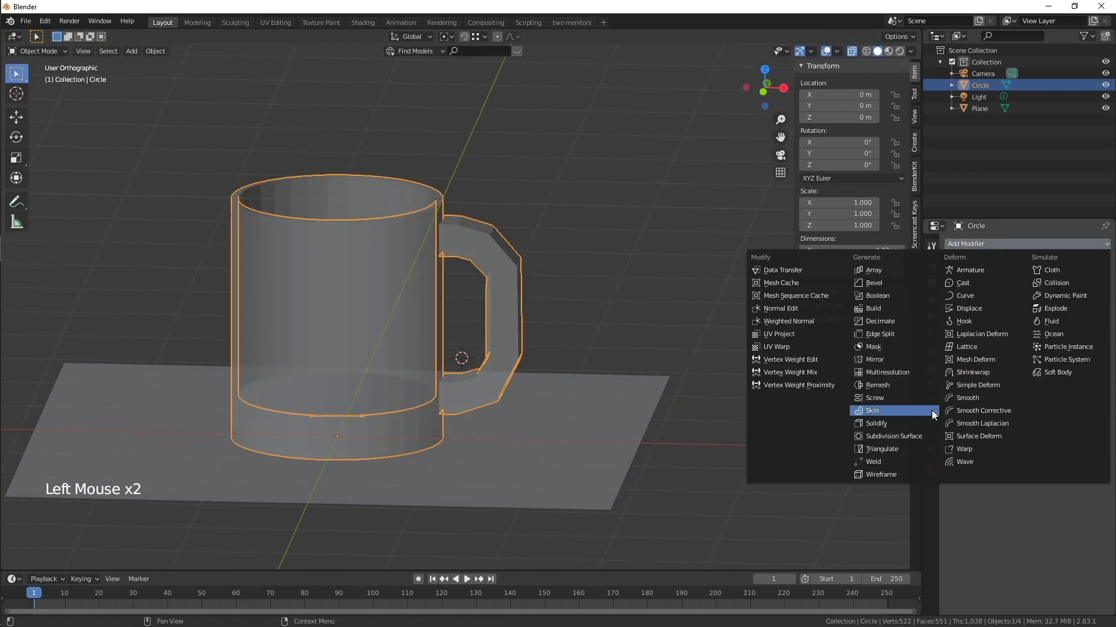
{"action": "left_click", "coordinate": [905, 435]}
Add a loop cut around the handle's upper stub and slide it close to the mug wall.
{"action": "scroll", "coordinate": [577, 259], "scroll_direction": "up", "scroll_amount": 3}
{"action": "middle_click_drag", "start_coordinate": [459, 189], "coordinate": [520, 194], "text": "shift"}
{"action": "scroll", "coordinate": [520, 193], "scroll_direction": "up", "scroll_amount": 2}
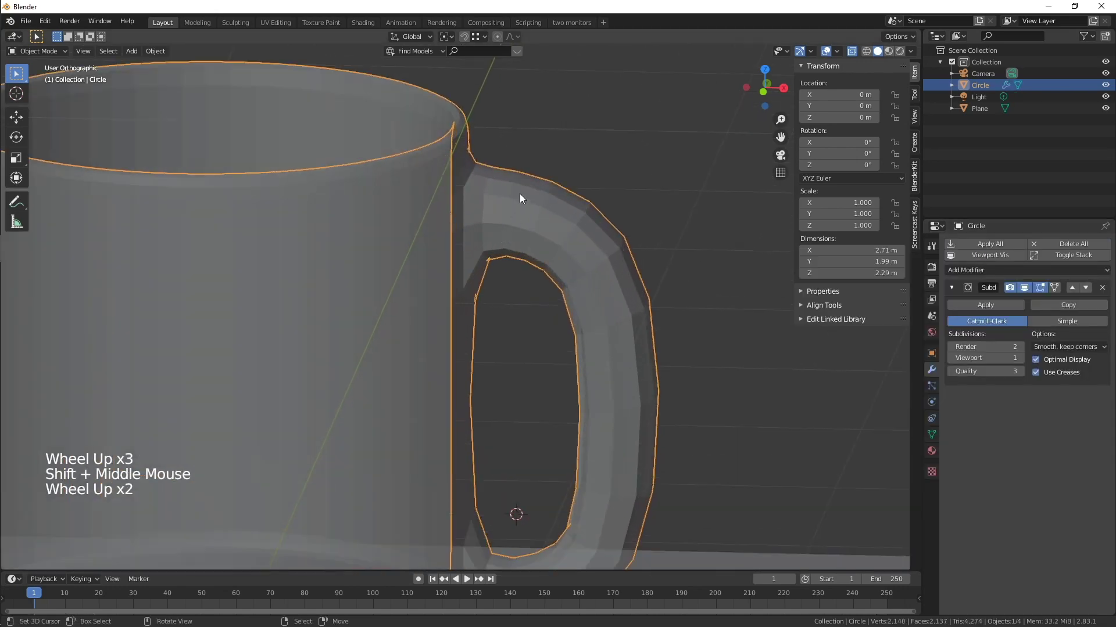
{"action": "key", "text": "Tab"}
{"action": "key", "text": "ctrl+r"}
{"action": "left_click", "coordinate": [490, 188]}
{"action": "left_click", "coordinate": [467, 183]}
Add a loop cut around the handle's lower stub and slide it close to the mug wall.
{"action": "scroll", "coordinate": [472, 233], "scroll_direction": "down", "scroll_amount": 4}
{"action": "middle_click_drag", "start_coordinate": [493, 452], "coordinate": [525, 316], "text": "shift"}
{"action": "scroll", "coordinate": [525, 316], "scroll_direction": "up", "scroll_amount": 5}
{"action": "key", "text": "ctrl+r"}
{"action": "left_click", "coordinate": [580, 297]}
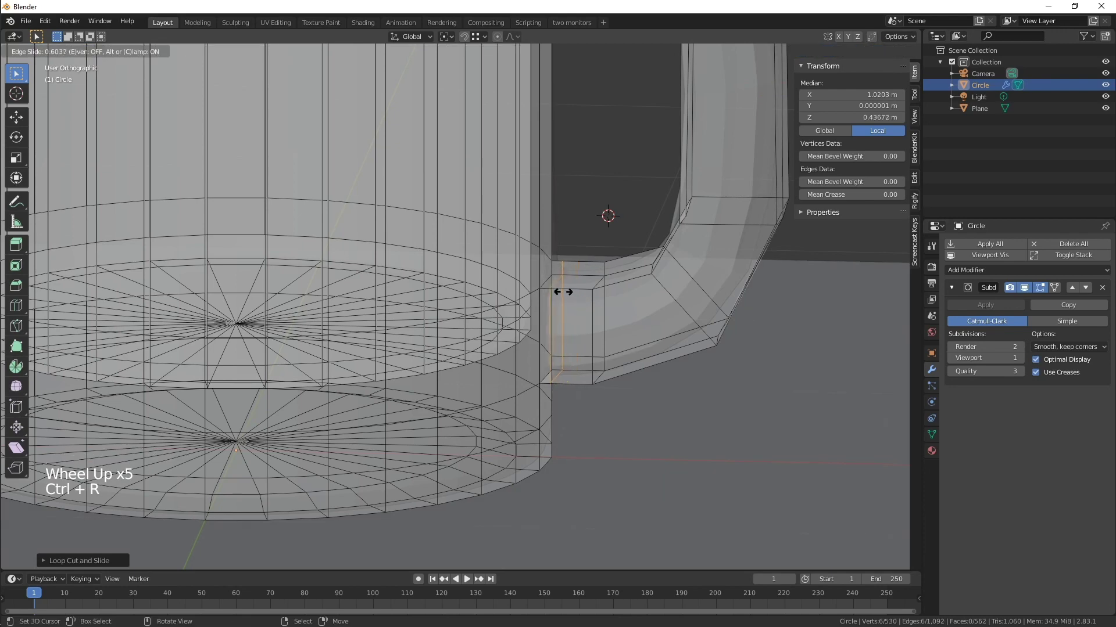
{"action": "left_click", "coordinate": [562, 292]}
Add two loop cuts around the mug's outer wall, one just above the lower handle joint and one just below the upper joint.
{"action": "scroll", "coordinate": [552, 169], "scroll_direction": "down", "scroll_amount": 4}
{"action": "key", "text": "ctrl+r"}
{"action": "left_click", "coordinate": [507, 227]}
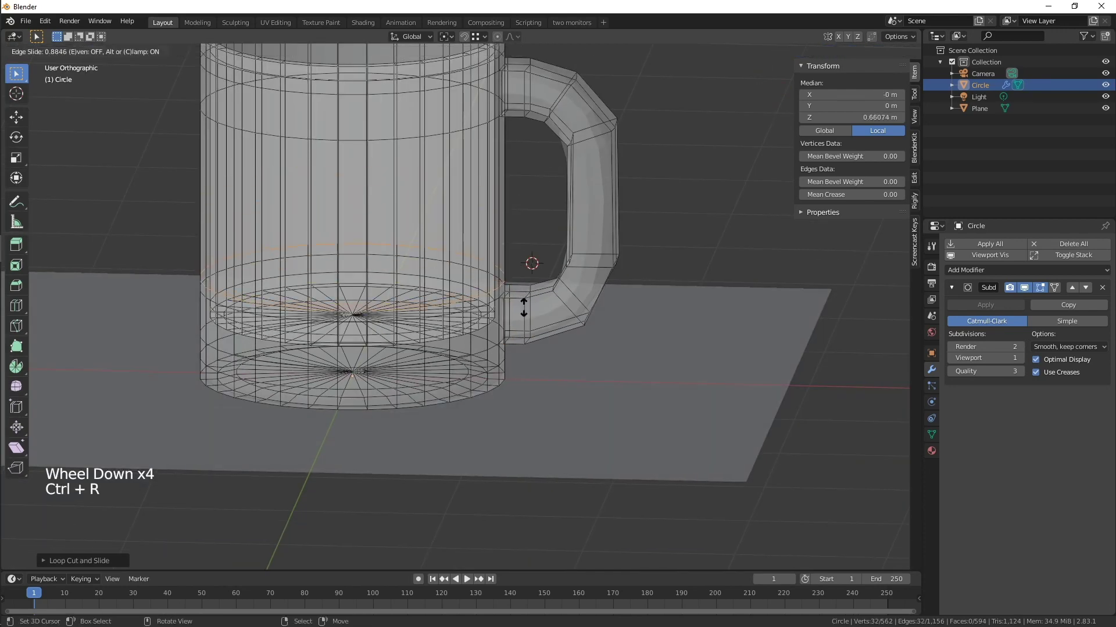
{"action": "left_click", "coordinate": [524, 310]}
{"action": "key", "text": "ctrl+r"}
{"action": "left_click", "coordinate": [509, 189]}
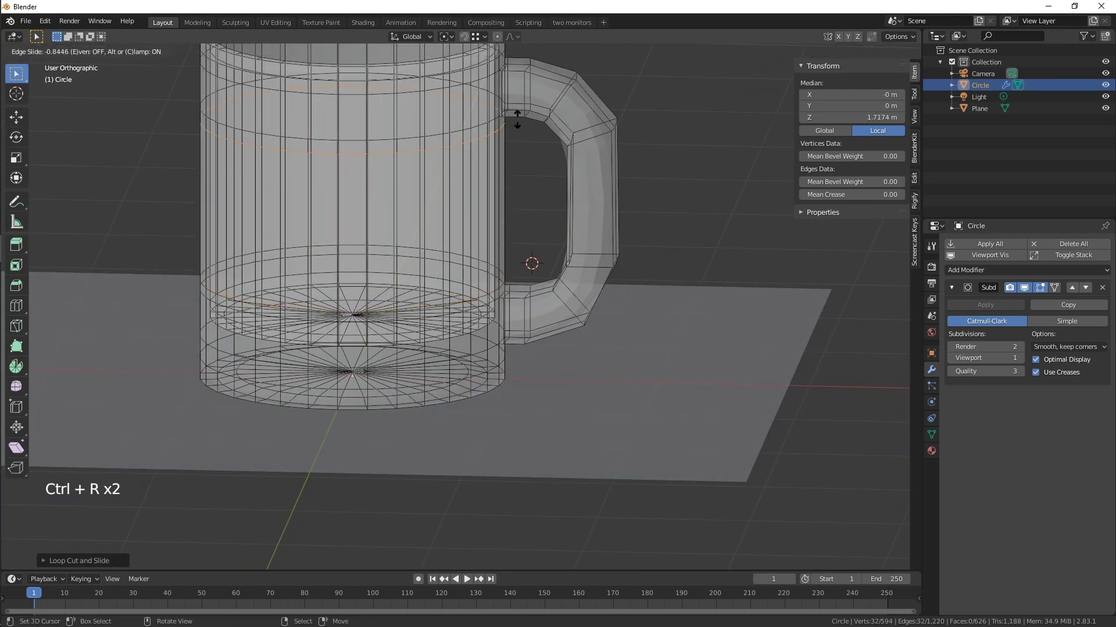
{"action": "left_click", "coordinate": [517, 119]}
Return to Object Mode, shade the mug smooth and enable Auto Smooth for its normals.
{"action": "scroll", "coordinate": [506, 209], "scroll_direction": "down", "scroll_amount": 2}
{"action": "key", "text": "Tab"}
{"action": "scroll", "coordinate": [496, 287], "scroll_direction": "down", "scroll_amount": 1}
{"action": "middle_click_drag", "start_coordinate": [497, 300], "coordinate": [493, 280]}
{"action": "left_click", "coordinate": [161, 52]}
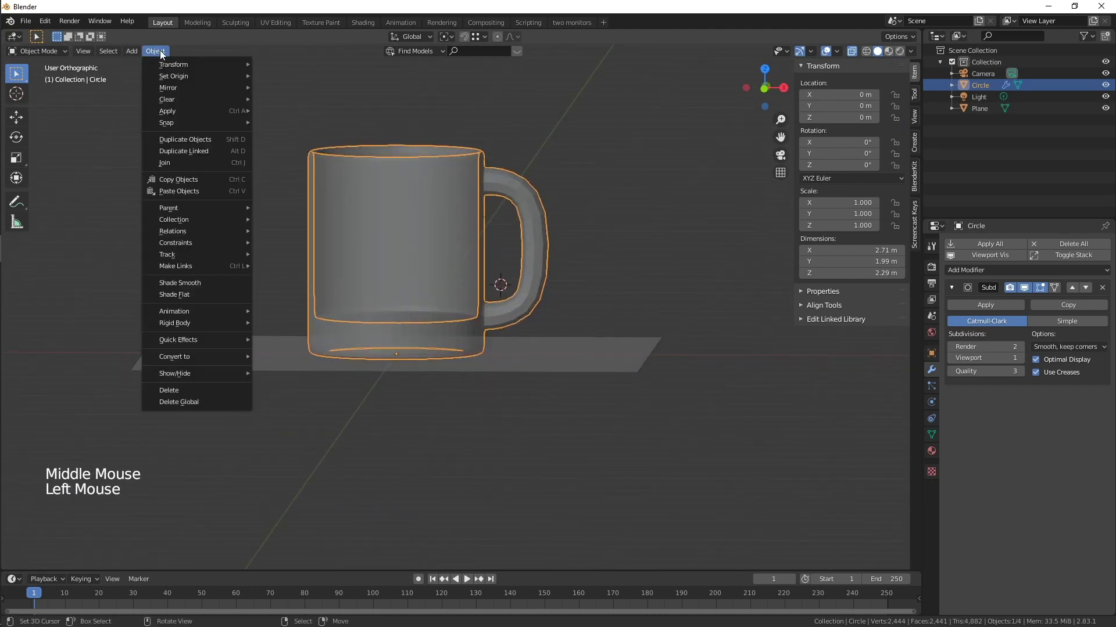
{"action": "left_click", "coordinate": [178, 283]}
{"action": "left_click", "coordinate": [931, 434]}
{"action": "left_click", "coordinate": [955, 444]}
{"action": "left_click", "coordinate": [965, 457]}
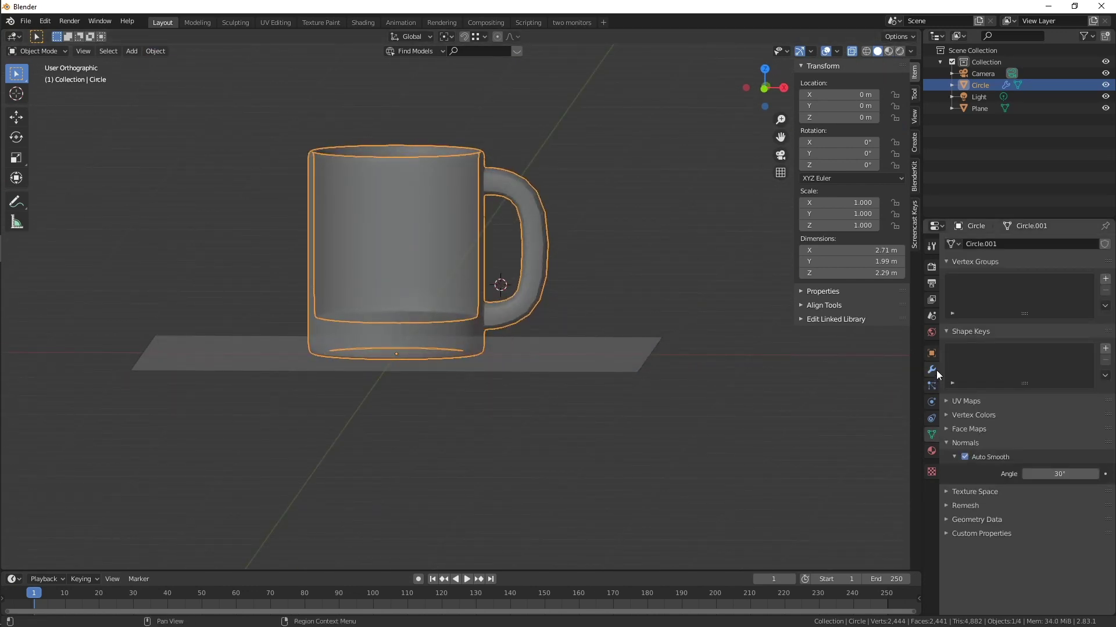
Set the Subdivision Surface modifier's viewport level to 2.
{"action": "left_click", "coordinate": [931, 370]}
{"action": "left_click", "coordinate": [1021, 357]}
{"action": "scroll", "coordinate": [592, 221], "scroll_direction": "up", "scroll_amount": 2}
{"action": "middle_click_drag", "start_coordinate": [570, 201], "coordinate": [620, 281], "text": "shift"}
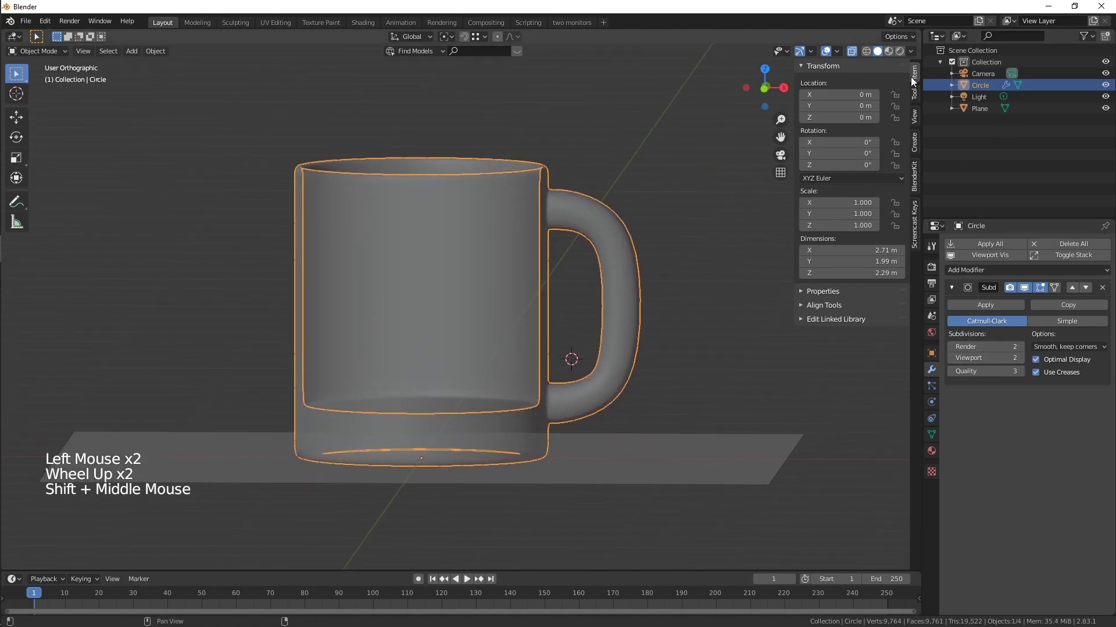
Preview the mug with rendered shading and switch back to solid shading.
{"action": "left_click", "coordinate": [899, 51]}
{"action": "scroll", "coordinate": [515, 351], "scroll_direction": "down", "scroll_amount": 2}
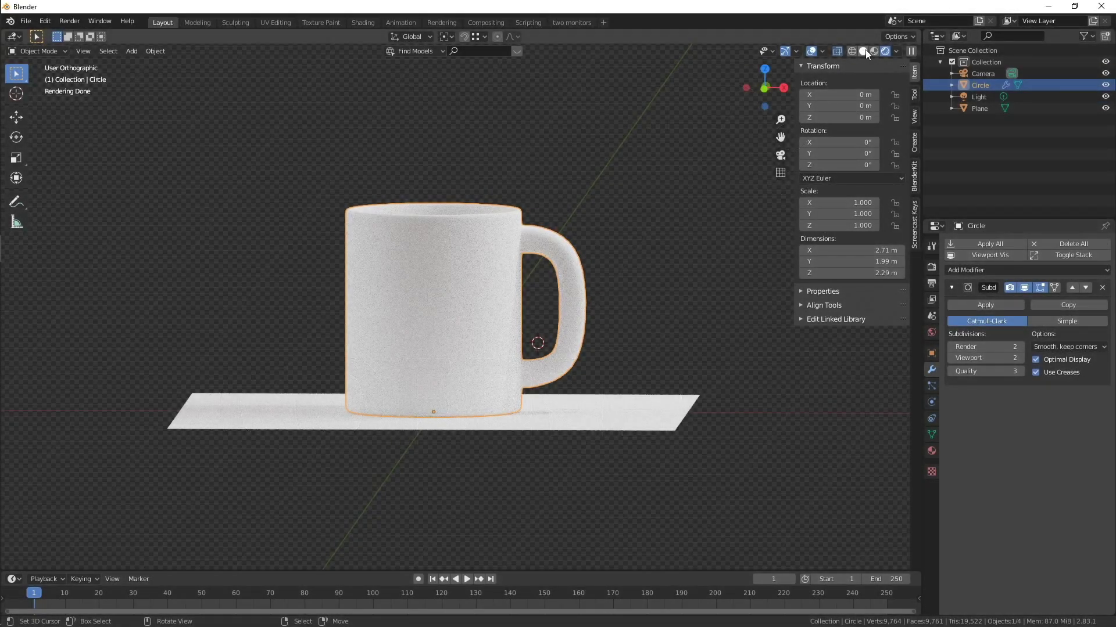
{"action": "left_click", "coordinate": [878, 51]}
Add a loop cut around the mug's inner wall and slide it up to a height of about 1.88 m.
{"action": "scroll", "coordinate": [435, 343], "scroll_direction": "up", "scroll_amount": 3}
{"action": "middle_click_drag", "start_coordinate": [434, 342], "coordinate": [488, 340], "text": "shift"}
{"action": "key", "text": "KP_1"}
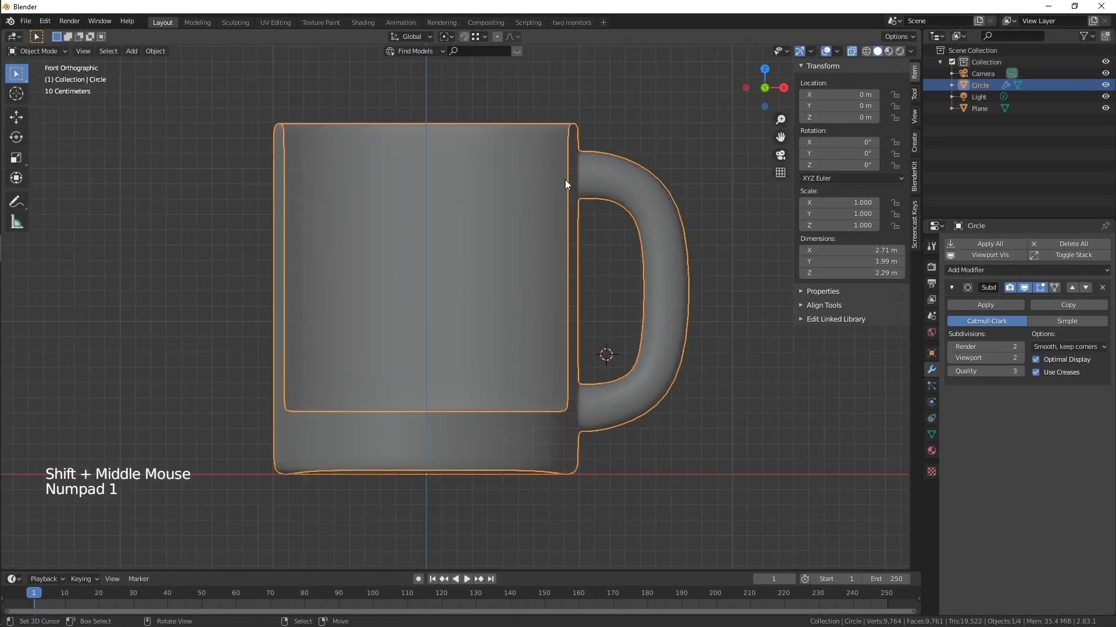
{"action": "key", "text": "Tab"}
{"action": "middle_click_drag", "start_coordinate": [572, 213], "coordinate": [556, 230]}
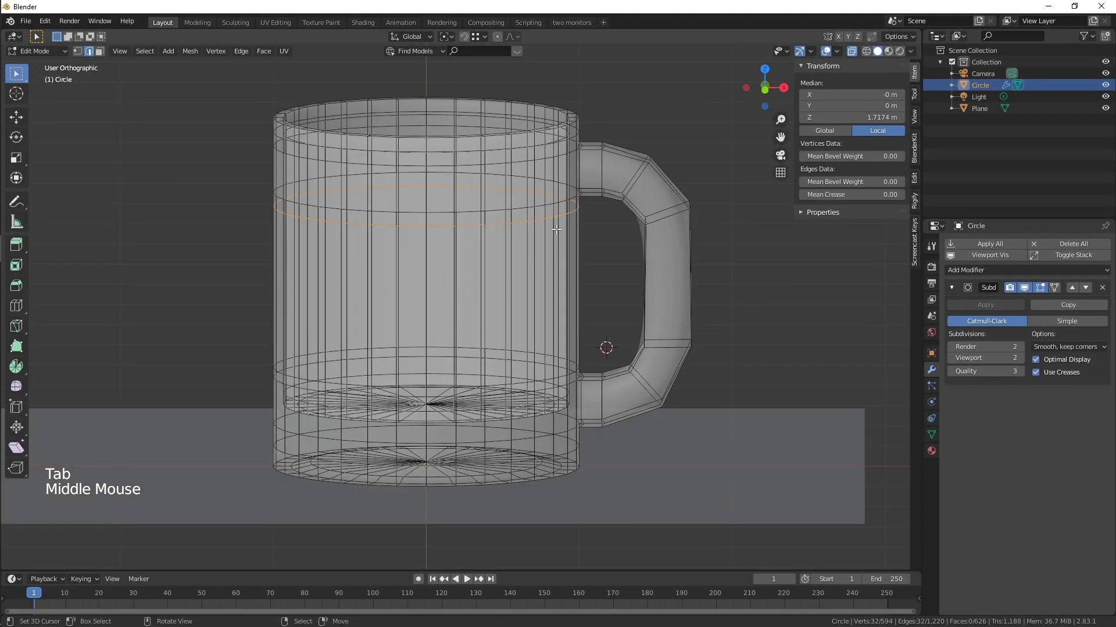
{"action": "key", "text": "ctrl+r"}
{"action": "left_click", "coordinate": [557, 229]}
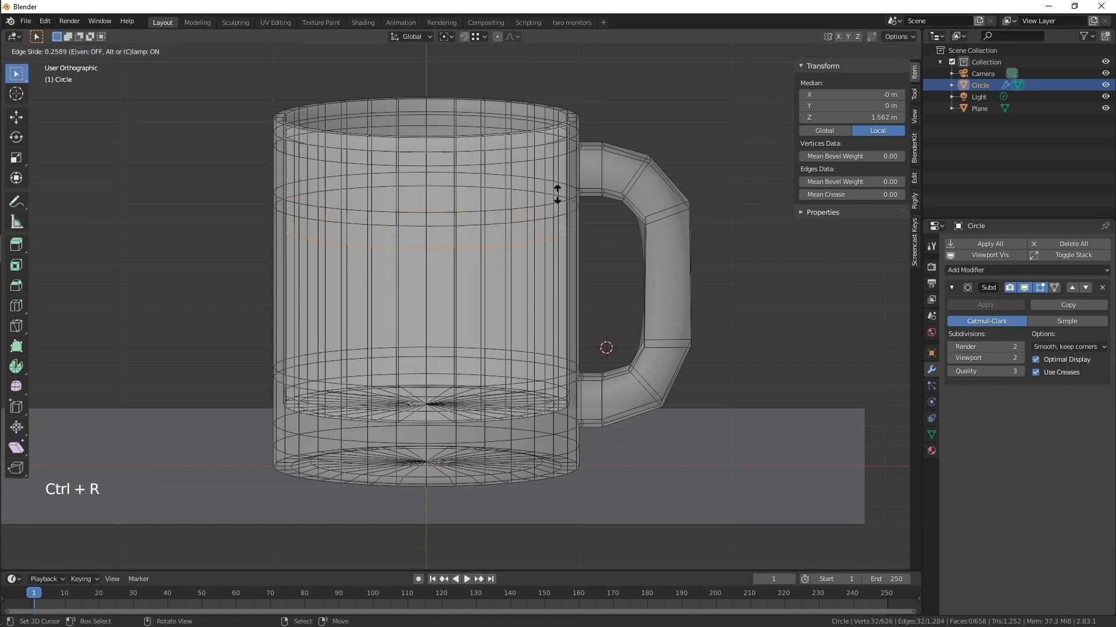
{"action": "left_click", "coordinate": [559, 146]}
Select the centre vertex of the mug's inner floor and grow the selection four times up to the new inner wall loop.
{"action": "scroll", "coordinate": [523, 233], "scroll_direction": "down", "scroll_amount": 2}
{"action": "middle_click_drag", "start_coordinate": [481, 294], "coordinate": [476, 377]}
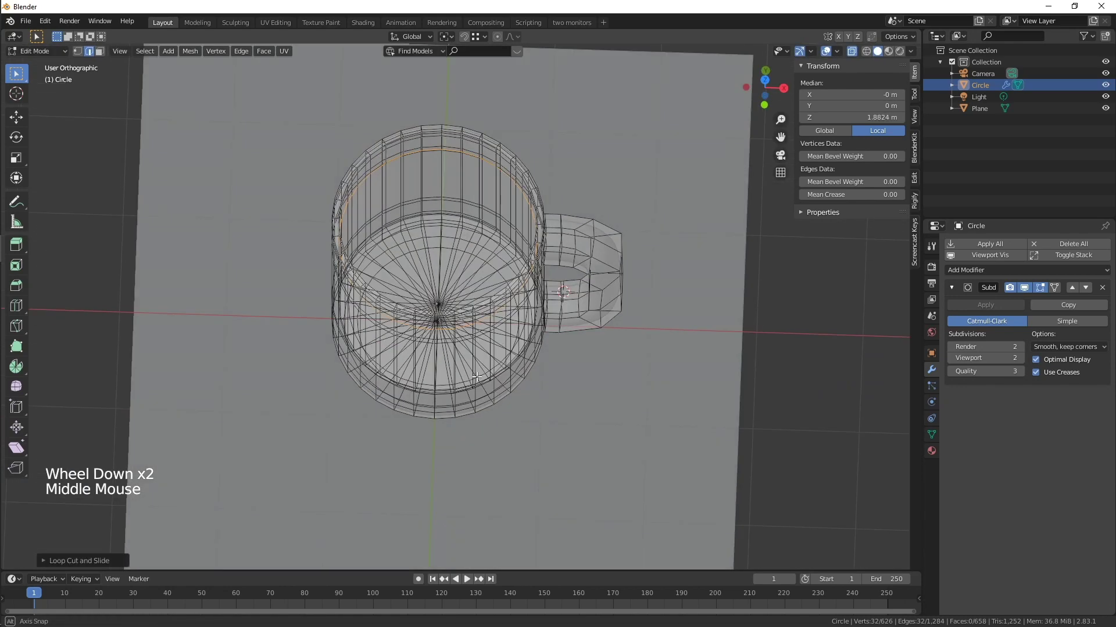
{"action": "key", "text": "1"}
{"action": "right_click", "coordinate": [459, 293]}
{"action": "middle_click_drag", "start_coordinate": [459, 294], "coordinate": [461, 273]}
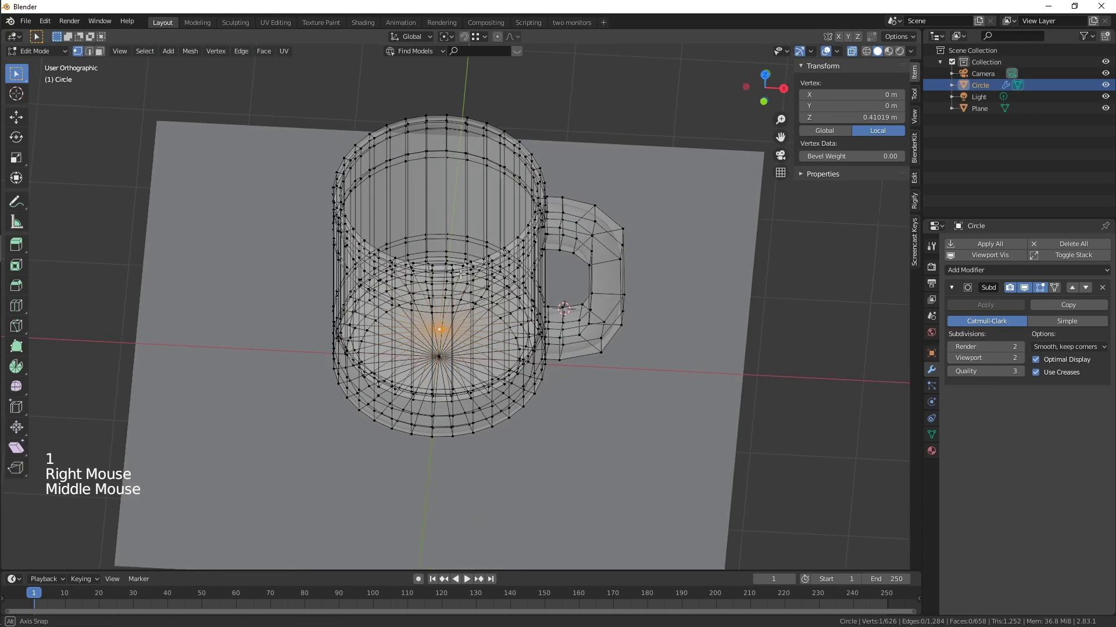
{"action": "key", "text": "ctrl+KP_Add"}
{"action": "key", "text": "ctrl+KP_Add"}
{"action": "key", "text": "ctrl+KP_Add"}
{"action": "key", "text": "ctrl+KP_Add"}
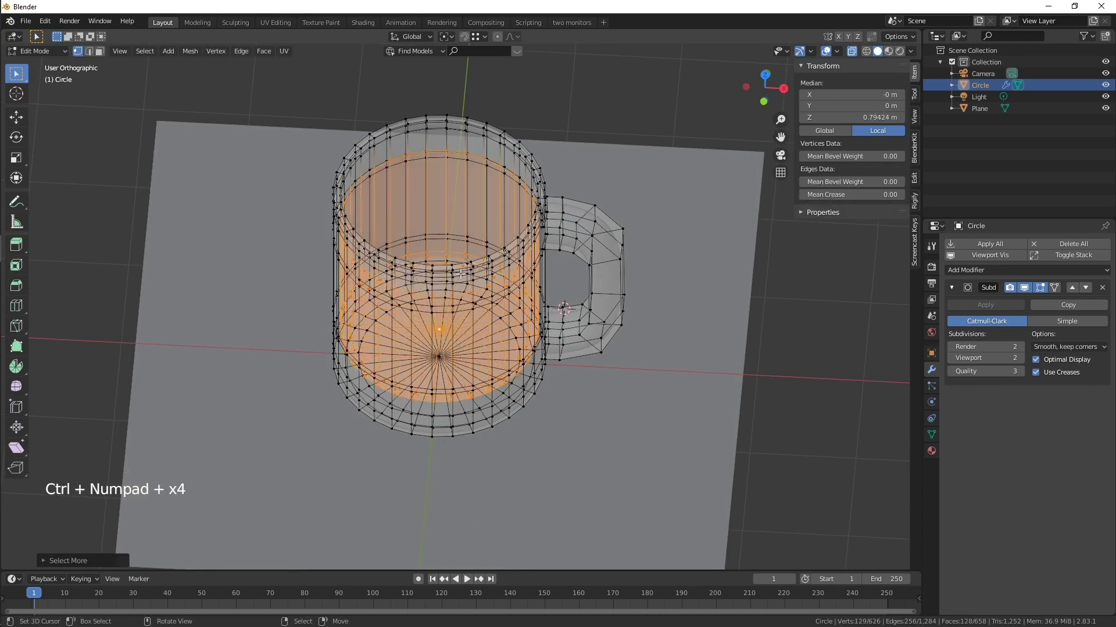
Duplicate the selected inner floor and wall in place and separate the copy into its own object.
{"action": "key", "text": "KP_1"}
{"action": "scroll", "coordinate": [558, 325], "scroll_direction": "up", "scroll_amount": 2}
{"action": "scroll", "coordinate": [558, 326], "scroll_direction": "up", "scroll_amount": 1, "text": "shift"}
{"action": "middle_click_drag", "start_coordinate": [558, 325], "coordinate": [574, 323], "text": "shift"}
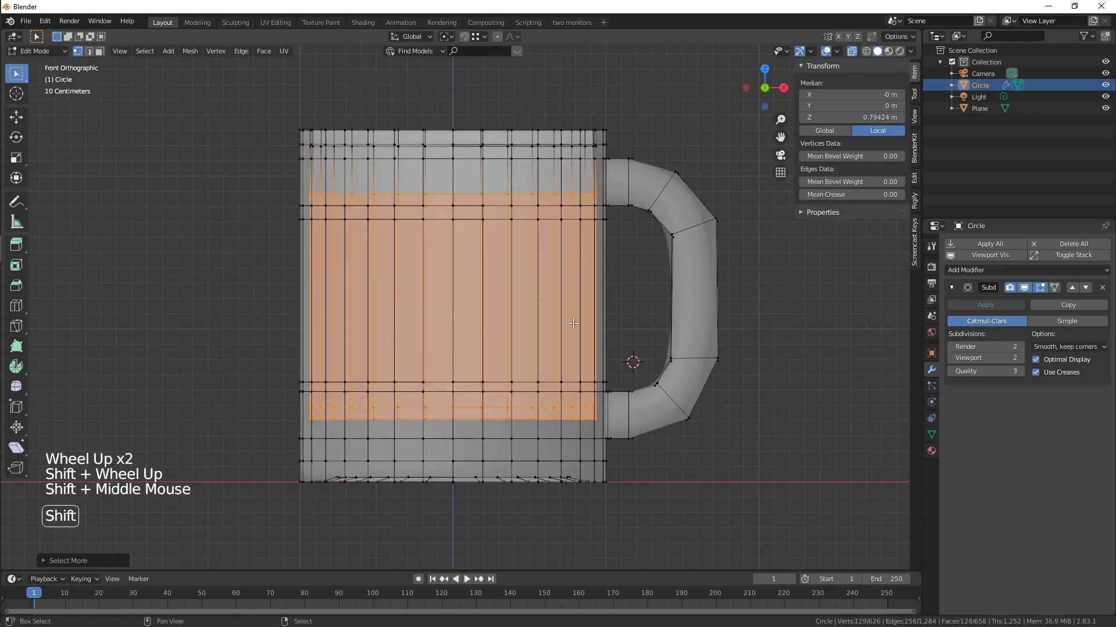
{"action": "key", "text": "shift+d"}
{"action": "scroll", "coordinate": [638, 222], "scroll_direction": "up", "scroll_amount": 3}
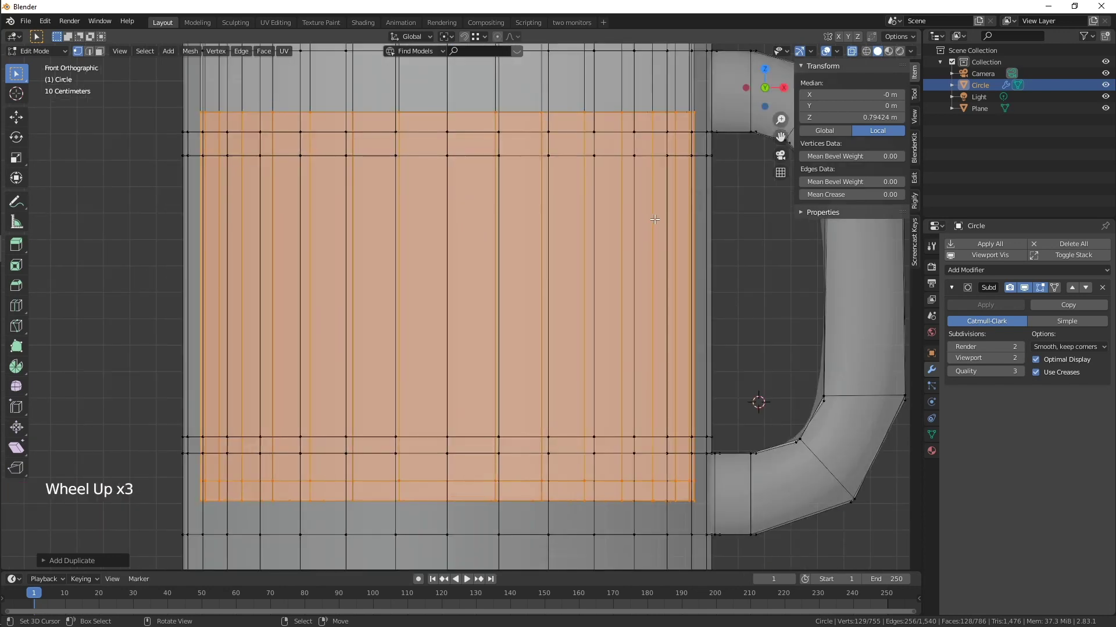
{"action": "key", "text": "p"}
{"action": "left_click", "coordinate": [654, 218]}
Leave Edit Mode, select the separated inner shell and set its origin to geometry.
{"action": "middle_click_drag", "start_coordinate": [654, 218], "coordinate": [632, 224], "text": "shift"}
{"action": "key", "text": "Tab"}
{"action": "middle_click_drag", "start_coordinate": [655, 159], "coordinate": [536, 267], "text": "shift"}
{"action": "scroll", "coordinate": [699, 224], "scroll_direction": "up", "scroll_amount": 5}
{"action": "right_click", "coordinate": [535, 267]}
{"action": "scroll", "coordinate": [471, 363], "scroll_direction": "down", "scroll_amount": 6}
{"action": "middle_click_drag", "start_coordinate": [468, 363], "coordinate": [589, 250], "text": "shift"}
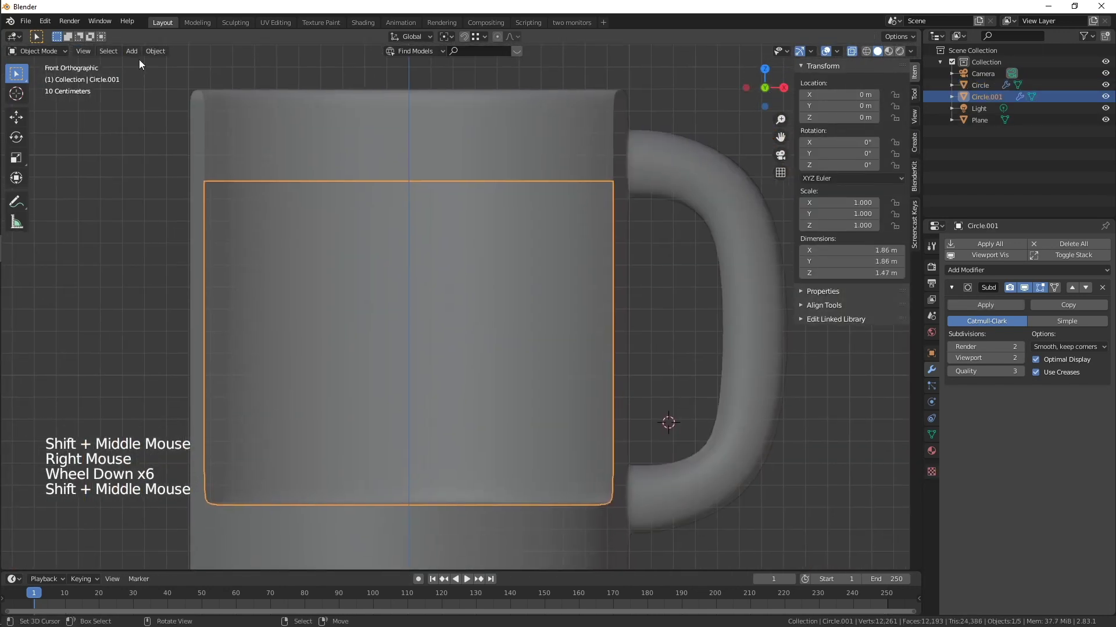
{"action": "left_click", "coordinate": [155, 51]}
{"action": "mouse_move", "coordinate": [197, 77]}
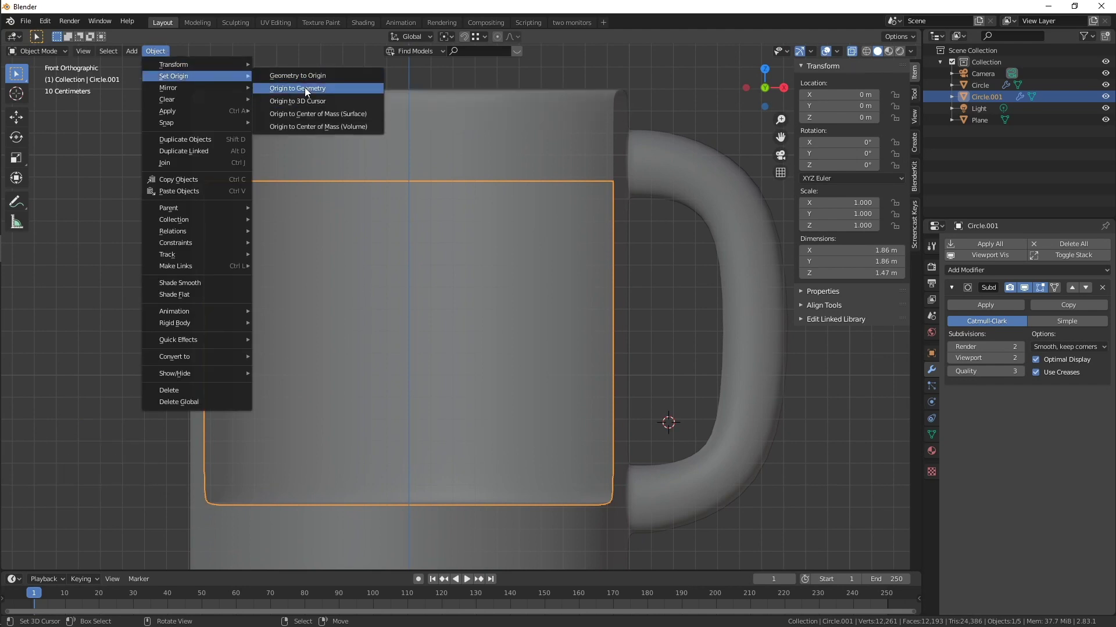
{"action": "left_click", "coordinate": [304, 87]}
Scale the inner shell down slightly to about 0.998 so it sits just inside the mug's wall.
{"action": "scroll", "coordinate": [573, 304], "scroll_direction": "up", "scroll_amount": 3}
{"action": "middle_click_drag", "start_coordinate": [684, 228], "coordinate": [473, 444], "text": "shift"}
{"action": "scroll", "coordinate": [493, 419], "scroll_direction": "up", "scroll_amount": 4}
{"action": "middle_click_drag", "start_coordinate": [548, 362], "coordinate": [524, 338], "text": "shift"}
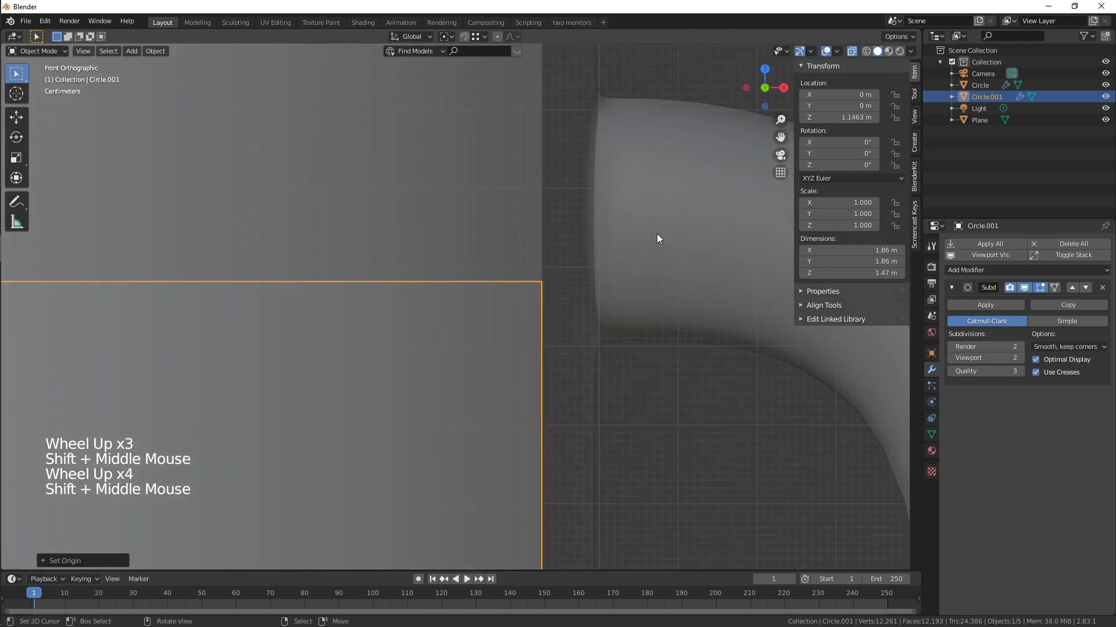
{"action": "key", "text": "s"}
{"action": "left_click", "coordinate": [663, 200]}
{"action": "scroll", "coordinate": [582, 283], "scroll_direction": "down", "scroll_amount": 4}
{"action": "scroll", "coordinate": [582, 288], "scroll_direction": "down", "scroll_amount": 3}
{"action": "middle_click_drag", "start_coordinate": [583, 288], "coordinate": [498, 308], "text": "shift"}
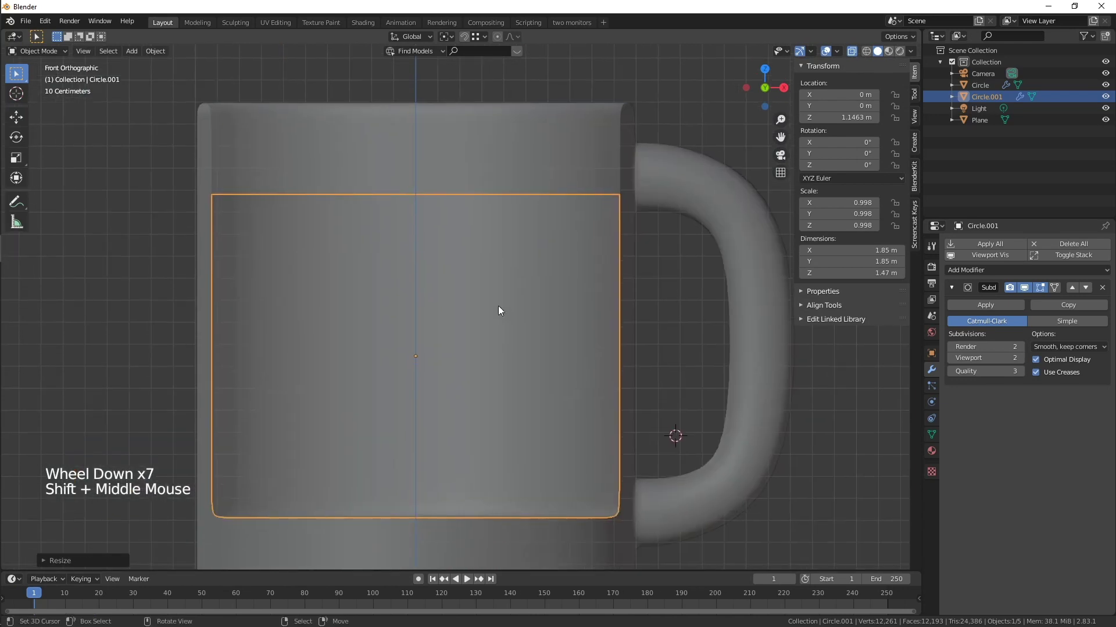
Select the inner shell's top edge loop, extrude it about 0.056 m downward and scale the new loop slightly inward.
{"action": "scroll", "coordinate": [608, 355], "scroll_direction": "down", "scroll_amount": 3}
{"action": "middle_click_drag", "start_coordinate": [608, 355], "coordinate": [540, 315]}
{"action": "key", "text": "Tab"}
{"action": "right_click", "coordinate": [520, 258], "text": "alt"}
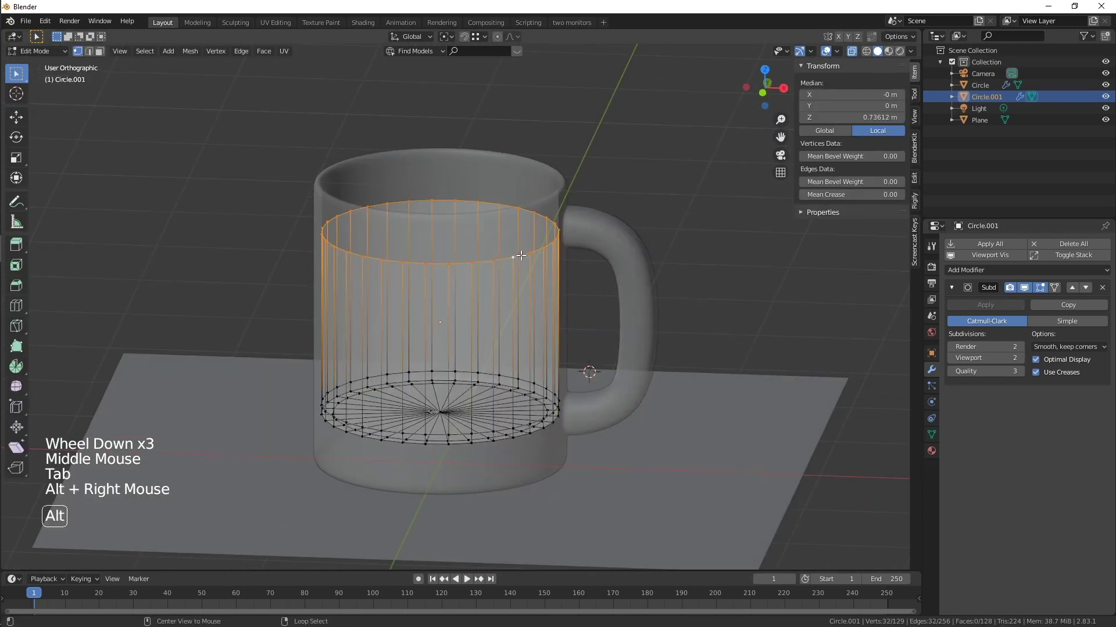
{"action": "scroll", "coordinate": [661, 216], "scroll_direction": "up", "scroll_amount": 2}
{"action": "middle_click_drag", "start_coordinate": [661, 217], "coordinate": [642, 270], "text": "shift"}
{"action": "key", "text": "e"}
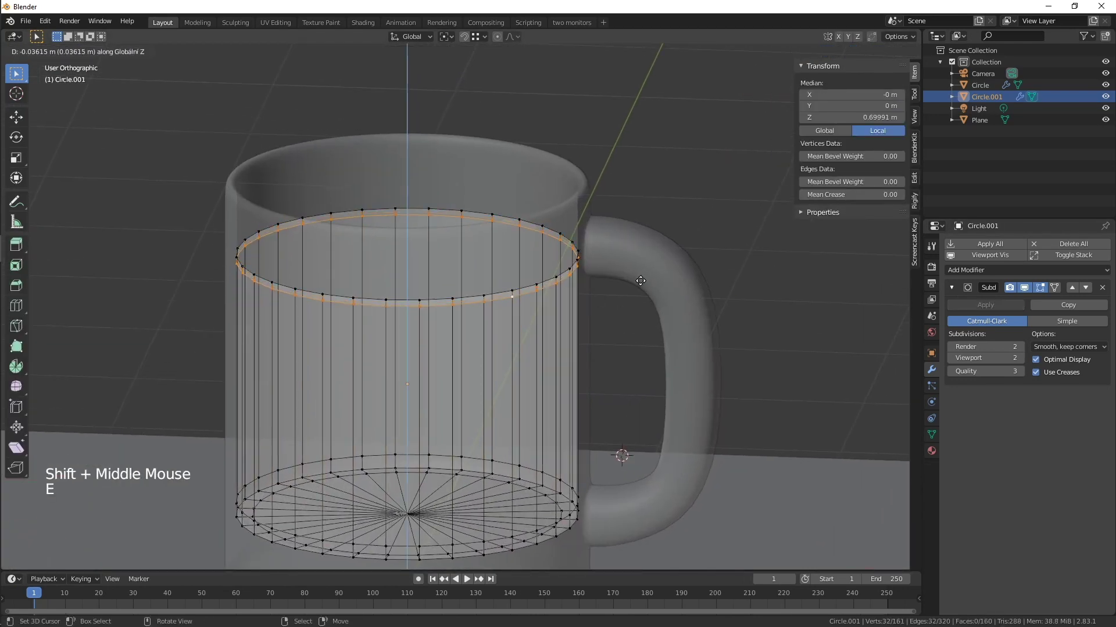
{"action": "left_click", "coordinate": [662, 270]}
{"action": "key", "text": "s"}
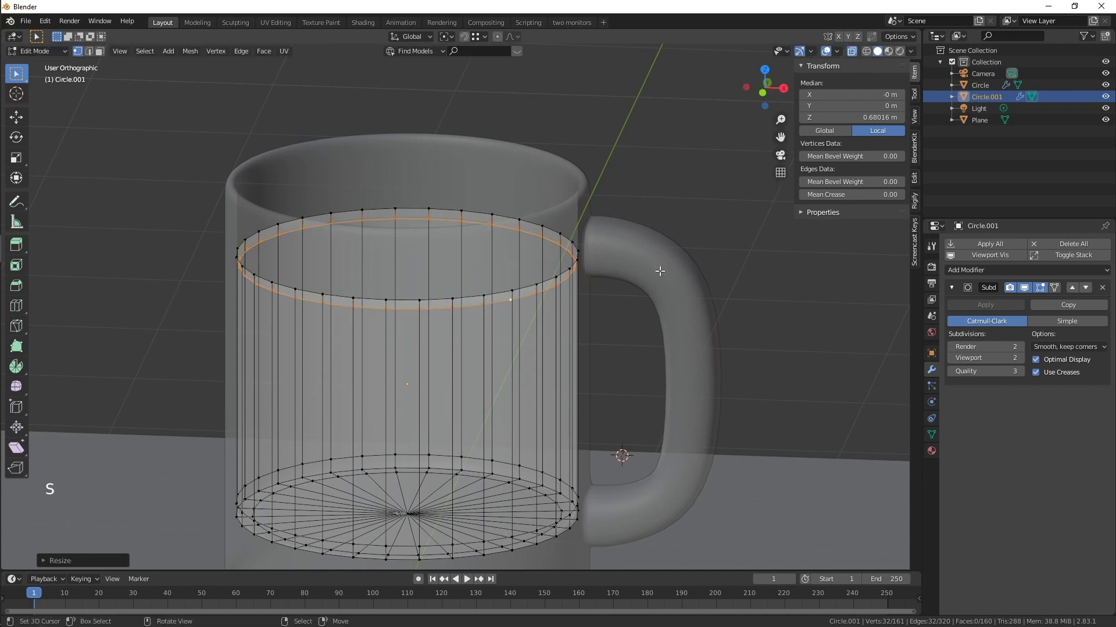
{"action": "left_click", "coordinate": [659, 271]}
Extrude the rim loop downward twice more in front view, scaling each new loop inward to form a rounded inner edge.
{"action": "key", "text": "KP_1"}
{"action": "scroll", "coordinate": [660, 267], "scroll_direction": "up", "scroll_amount": 4}
{"action": "middle_click_drag", "start_coordinate": [659, 267], "coordinate": [602, 343], "text": "shift"}
{"action": "key", "text": "e"}
{"action": "left_click", "coordinate": [624, 336]}
{"action": "key", "text": "s"}
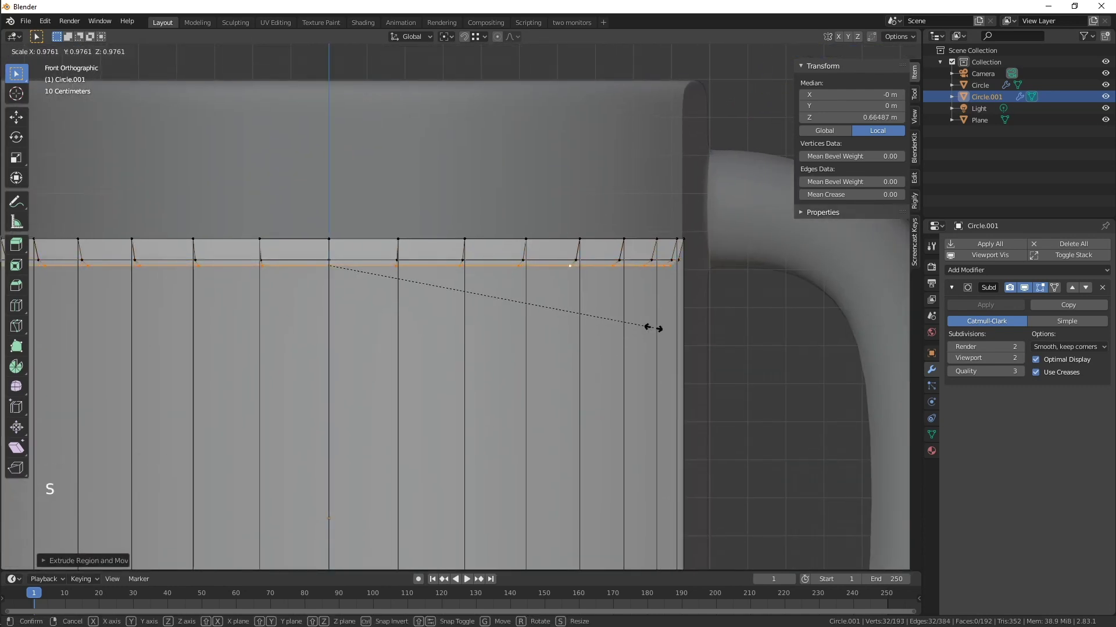
{"action": "left_click", "coordinate": [653, 328]}
{"action": "key", "text": "e"}
{"action": "left_click", "coordinate": [732, 298]}
{"action": "key", "text": "s"}
{"action": "left_click", "coordinate": [708, 296]}
Extrude two concentric rings inward from the rim loop, ending with a small ring around the centre.
{"action": "scroll", "coordinate": [706, 291], "scroll_direction": "down", "scroll_amount": 3}
{"action": "middle_click_drag", "start_coordinate": [668, 237], "coordinate": [665, 276]}
{"action": "key", "text": "e"}
{"action": "key", "text": "s"}
{"action": "left_click", "coordinate": [521, 304]}
{"action": "key", "text": "e"}
{"action": "key", "text": "s"}
{"action": "left_click", "coordinate": [398, 293]}
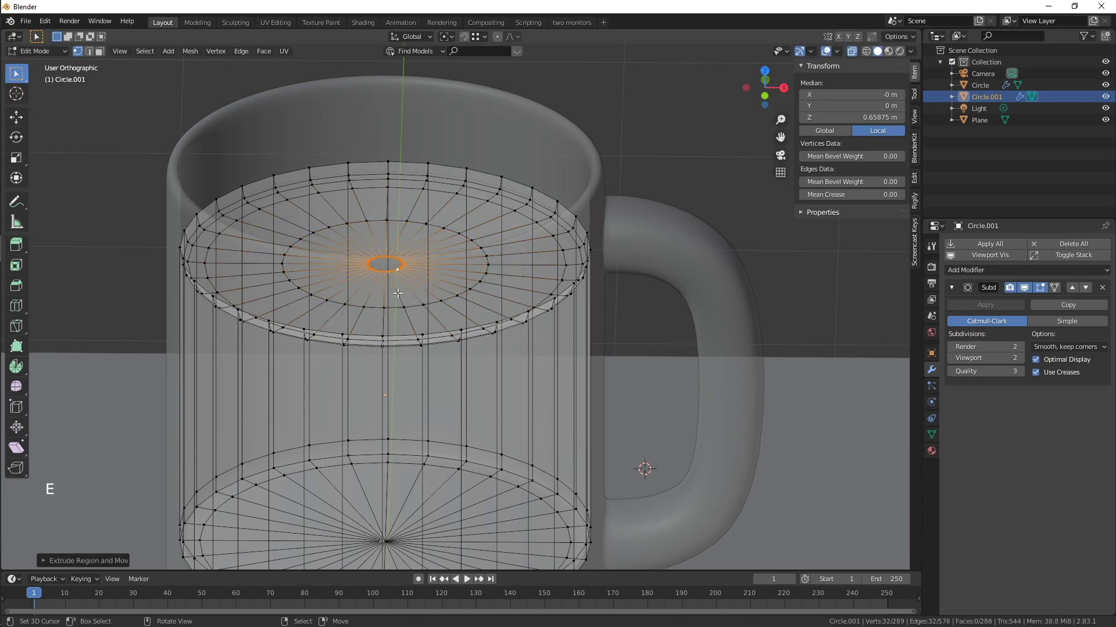
Close the top surface by extruding the small ring to scale 0 and merging its vertices by distance.
{"action": "key", "text": "e"}
{"action": "key", "text": "s"}
{"action": "key", "text": "0"}
{"action": "key", "text": "Return"}
{"action": "key", "text": "m"}
{"action": "left_click", "coordinate": [399, 293]}
{"action": "scroll", "coordinate": [398, 297], "scroll_direction": "down", "scroll_amount": 3}
{"action": "middle_click_drag", "start_coordinate": [398, 297], "coordinate": [452, 416]}
{"action": "key", "text": "KP_1"}
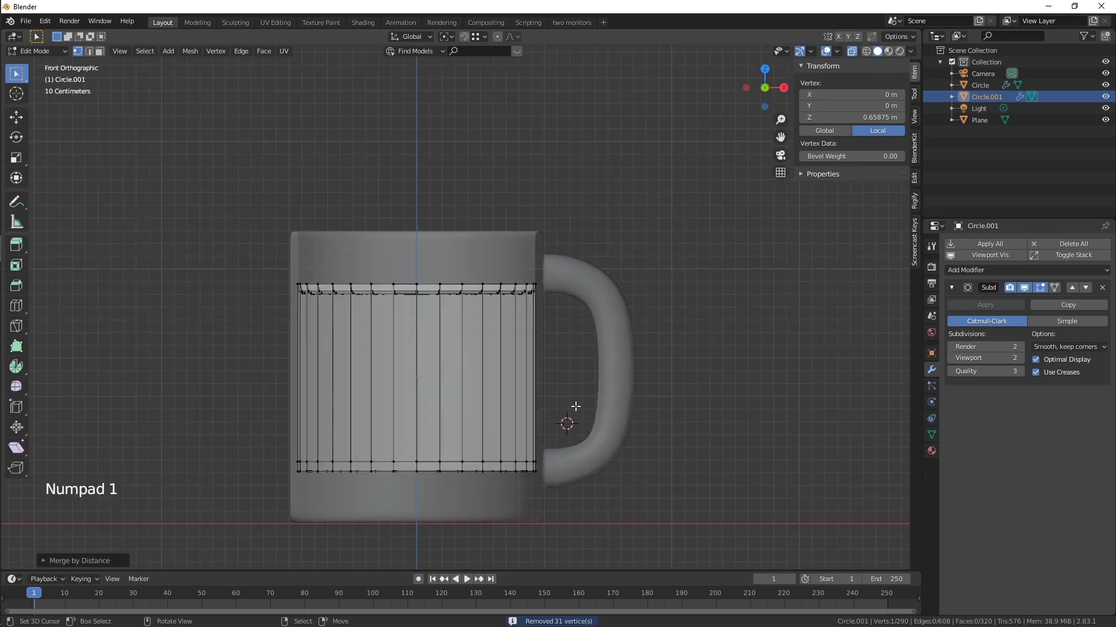
Leave Edit Mode and switch the viewport to rendered shading.
{"action": "key", "text": "Tab"}
{"action": "scroll", "coordinate": [575, 406], "scroll_direction": "down", "scroll_amount": 3}
{"action": "middle_click_drag", "start_coordinate": [575, 406], "coordinate": [676, 407], "text": "shift"}
{"action": "left_click", "coordinate": [885, 51]}
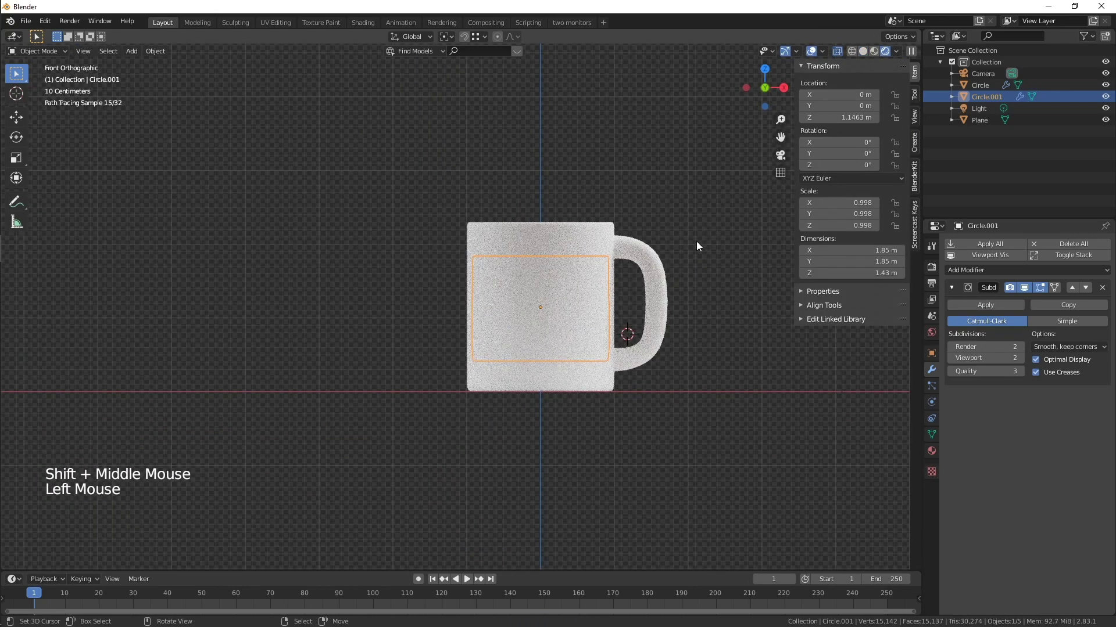
Select the mug, switch to the Shading workspace and create a new material for it.
{"action": "right_click", "coordinate": [595, 228]}
{"action": "left_click", "coordinate": [363, 23]}
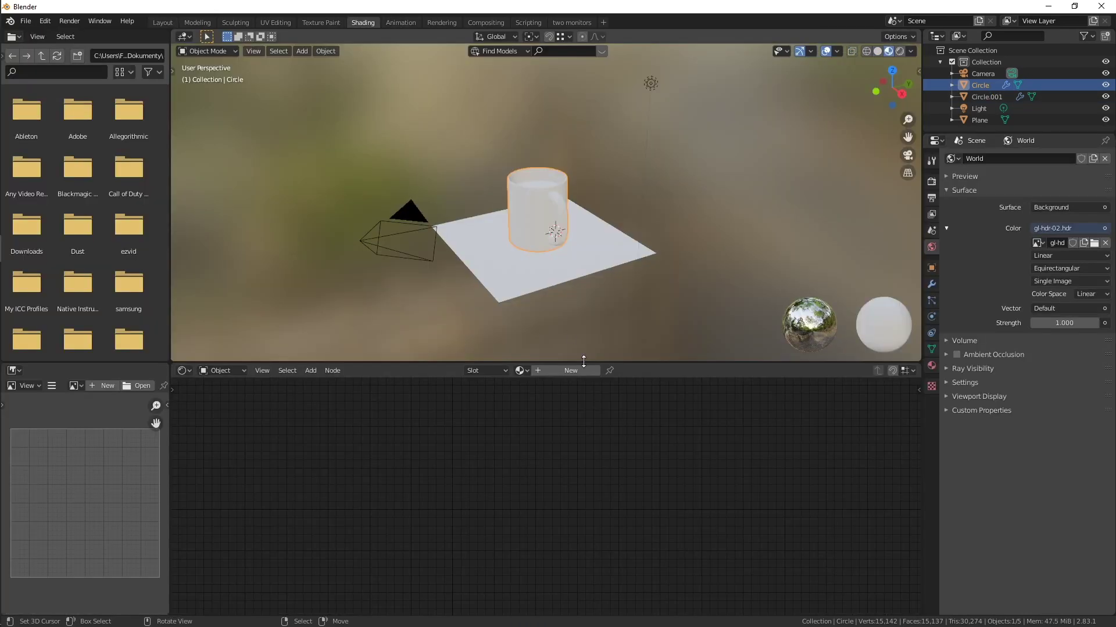
{"action": "left_click", "coordinate": [931, 366]}
{"action": "left_click", "coordinate": [997, 195]}
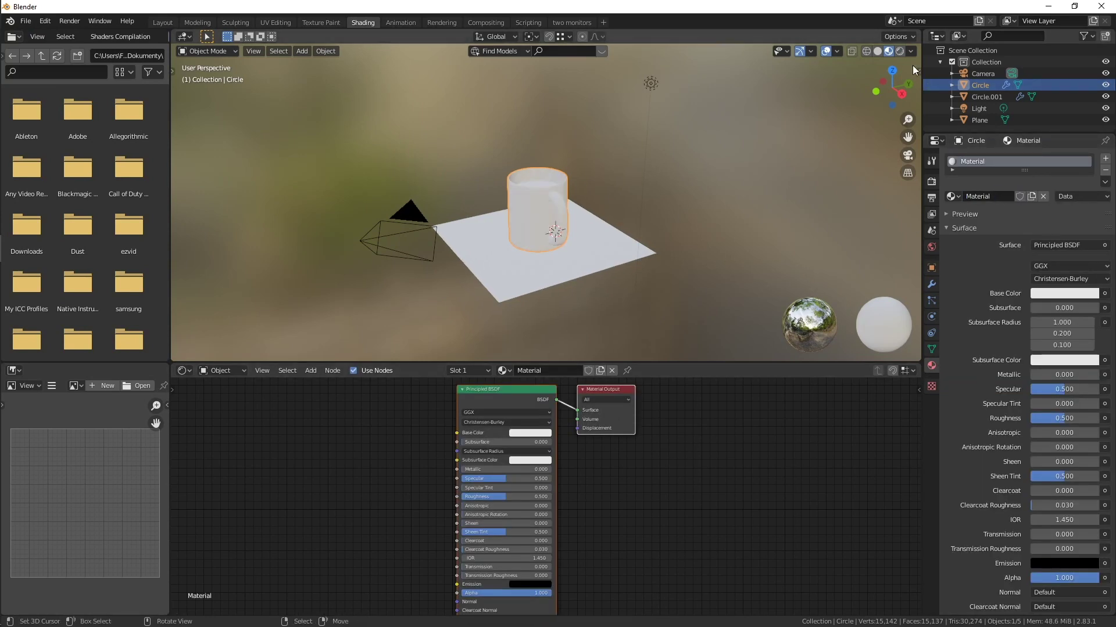
Preview the scene in rendered shading and make the mug glass by setting Transmission to 1 and Roughness to 0.
{"action": "left_click", "coordinate": [899, 51]}
{"action": "middle_click_drag", "start_coordinate": [574, 273], "coordinate": [649, 239]}
{"action": "scroll", "coordinate": [650, 239], "scroll_direction": "up", "scroll_amount": 2}
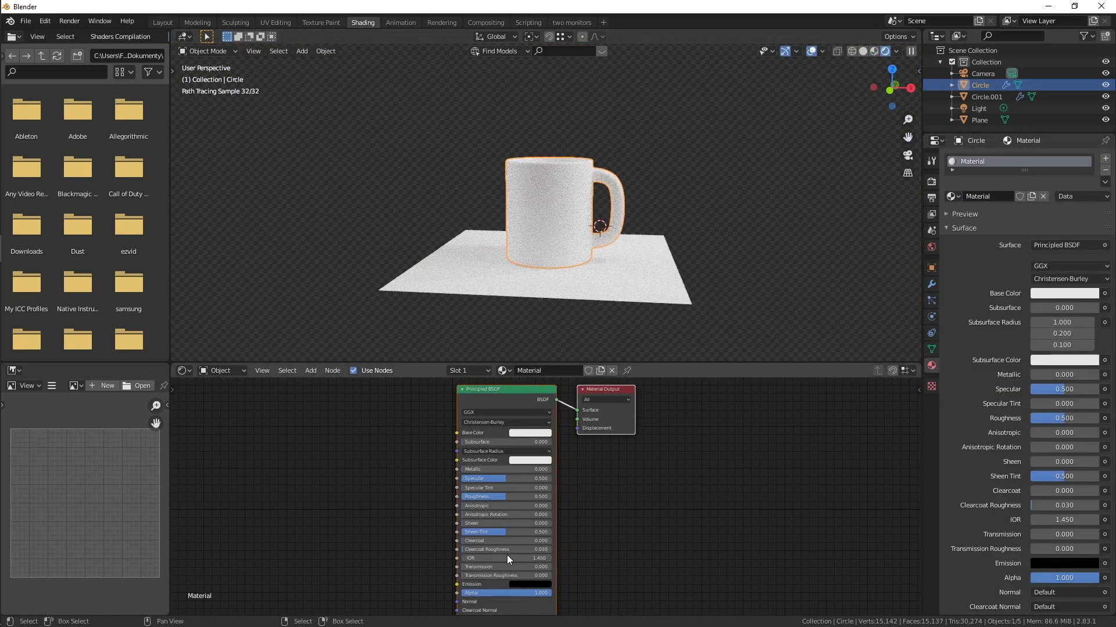
{"action": "left_click_drag", "start_coordinate": [477, 567], "coordinate": [552, 567]}
{"action": "left_click_drag", "start_coordinate": [498, 497], "coordinate": [455, 496]}
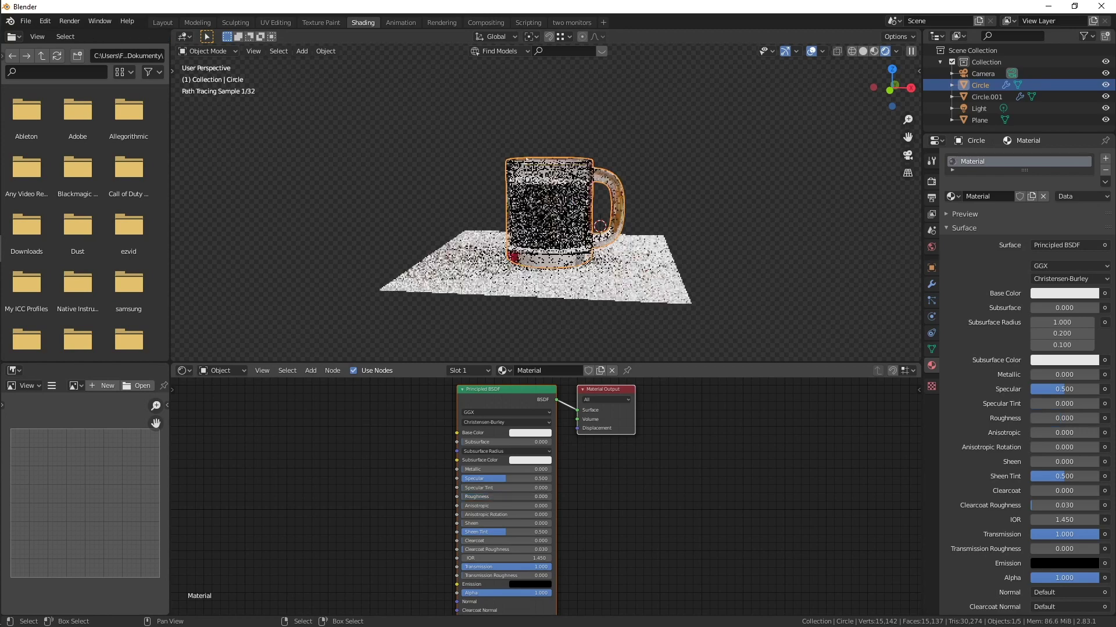
{"action": "scroll", "coordinate": [677, 269], "scroll_direction": "up", "scroll_amount": 3}
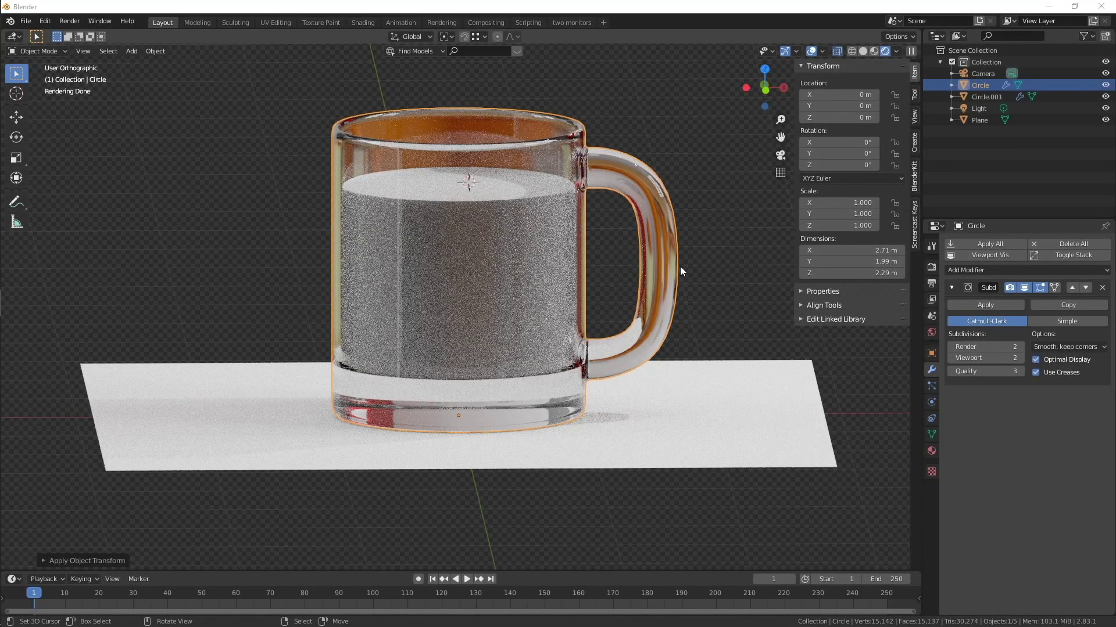
Return to solid shading, hide the mug and open the inner object in Edit Mode.
{"action": "left_click", "coordinate": [863, 52]}
{"action": "key", "text": "h"}
{"action": "right_click", "coordinate": [545, 270]}
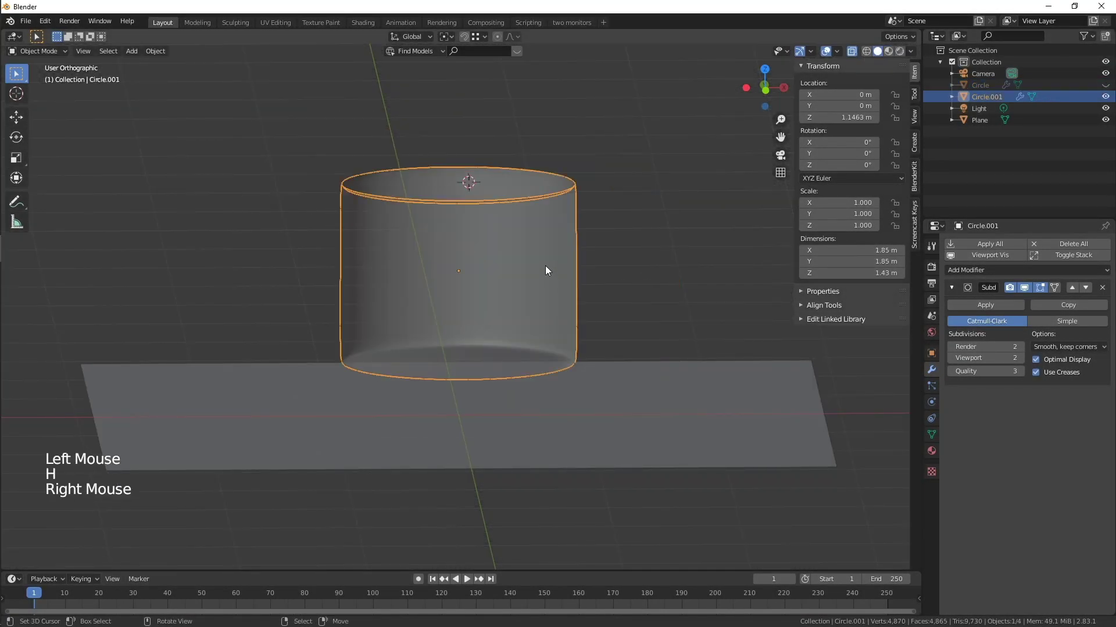
{"action": "key", "text": "Tab"}
{"action": "middle_click_drag", "start_coordinate": [545, 270], "coordinate": [533, 225]}
Grow the selection six times from the top's centre vertex to cover the whole top surface, and switch to edge selection.
{"action": "scroll", "coordinate": [533, 225], "scroll_direction": "up", "scroll_amount": 3}
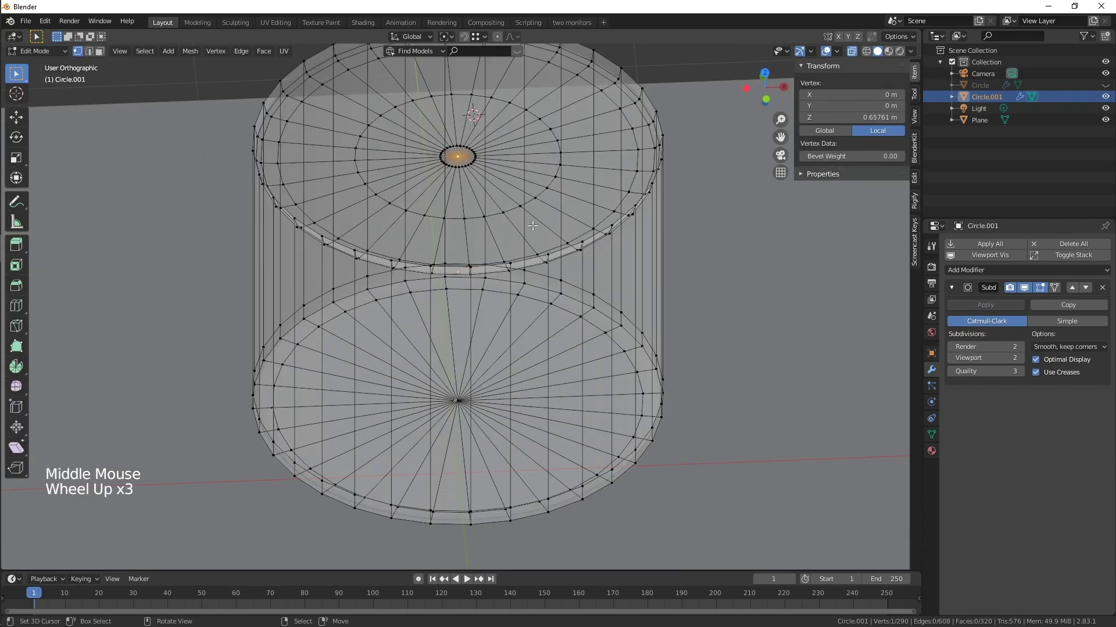
{"action": "key", "text": "ctrl+KP_Add"}
{"action": "key", "text": "ctrl+KP_Add"}
{"action": "key", "text": "ctrl+KP_Add"}
{"action": "key", "text": "ctrl+KP_Add"}
{"action": "key", "text": "ctrl+KP_Add"}
{"action": "key", "text": "ctrl+KP_Add"}
{"action": "scroll", "coordinate": [533, 226], "scroll_direction": "down", "scroll_amount": 1}
{"action": "middle_click_drag", "start_coordinate": [533, 226], "coordinate": [518, 221], "text": "shift"}
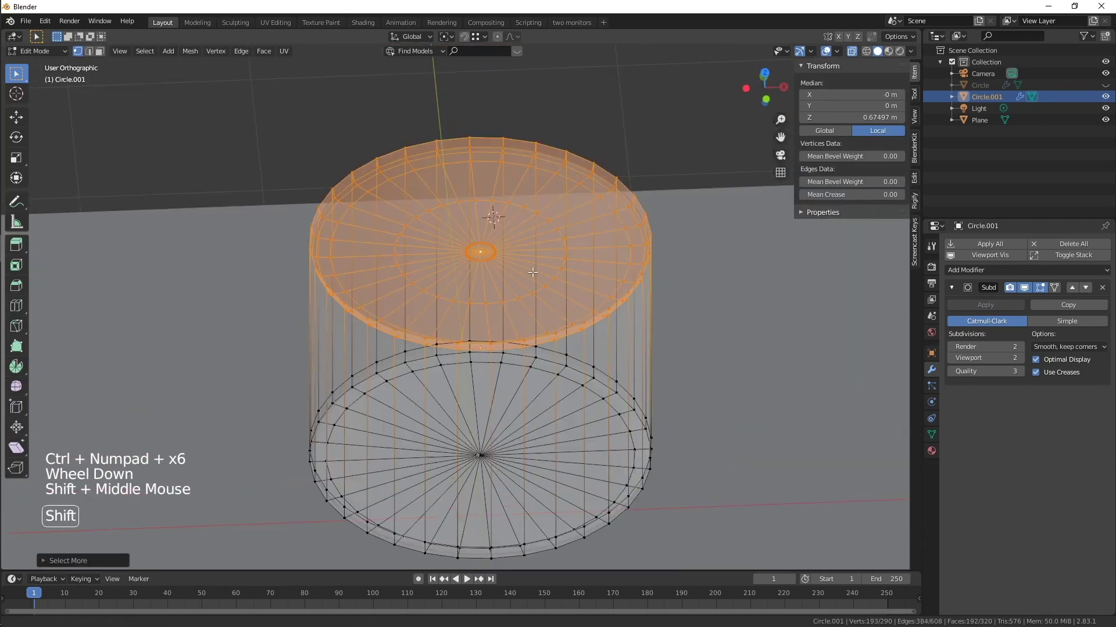
{"action": "scroll", "coordinate": [518, 221], "scroll_direction": "up", "scroll_amount": 6}
{"action": "key", "text": "2"}
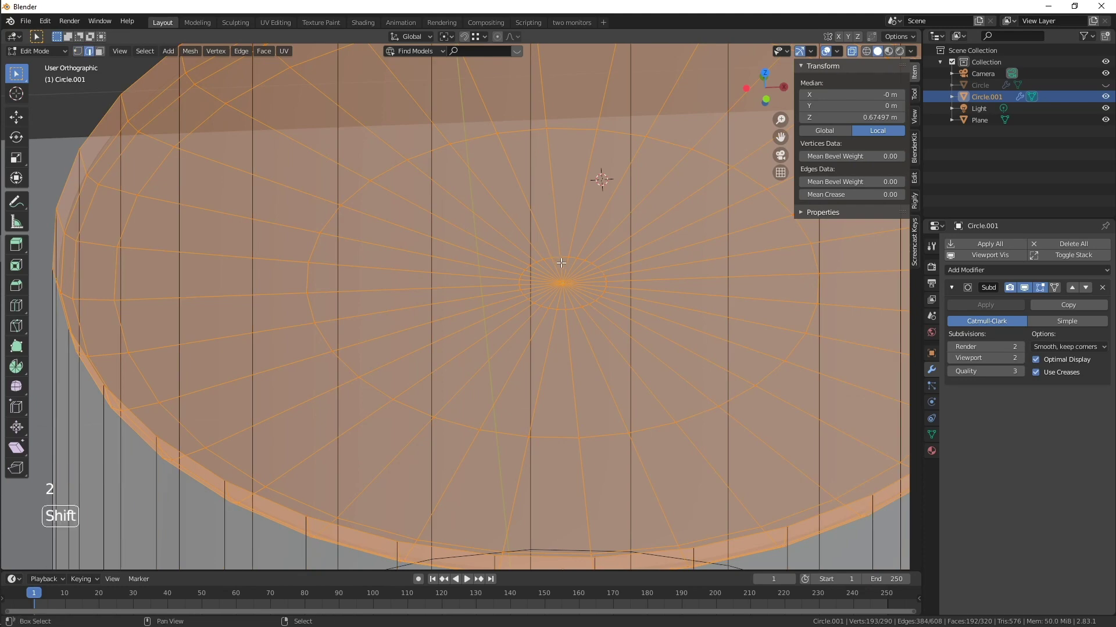
Deselect the concentric edge loops on the top surface and mark the remaining radial edges as seams.
{"action": "right_click", "coordinate": [573, 129], "text": "alt+shift"}
{"action": "scroll", "coordinate": [573, 129], "scroll_direction": "down", "scroll_amount": 3}
{"action": "middle_click_drag", "start_coordinate": [542, 137], "coordinate": [531, 226], "text": "shift"}
{"action": "right_click", "coordinate": [531, 226], "text": "alt+shift"}
{"action": "right_click", "coordinate": [531, 209], "text": "alt+shift"}
{"action": "right_click", "coordinate": [531, 202], "text": "alt+shift"}
{"action": "right_click", "coordinate": [531, 186], "text": "alt+shift"}
{"action": "key", "text": "ctrl+e"}
{"action": "left_click", "coordinate": [541, 271]}
Select one vertical edge loop on the side wall of the inner object and mark it as a seam.
{"action": "scroll", "coordinate": [557, 308], "scroll_direction": "down", "scroll_amount": 3}
{"action": "middle_click_drag", "start_coordinate": [630, 443], "coordinate": [629, 425]}
{"action": "right_click", "coordinate": [632, 427], "text": "alt"}
{"action": "key", "text": "ctrl+e"}
{"action": "left_click", "coordinate": [632, 427]}
Select the bottom's centre vertex, grow the selection three times over the bottom face and switch to edge selection.
{"action": "scroll", "coordinate": [622, 435], "scroll_direction": "down", "scroll_amount": 2}
{"action": "scroll", "coordinate": [616, 370], "scroll_direction": "up", "scroll_amount": 3}
{"action": "middle_click_drag", "start_coordinate": [617, 436], "coordinate": [632, 250], "text": "shift"}
{"action": "scroll", "coordinate": [632, 249], "scroll_direction": "up", "scroll_amount": 3}
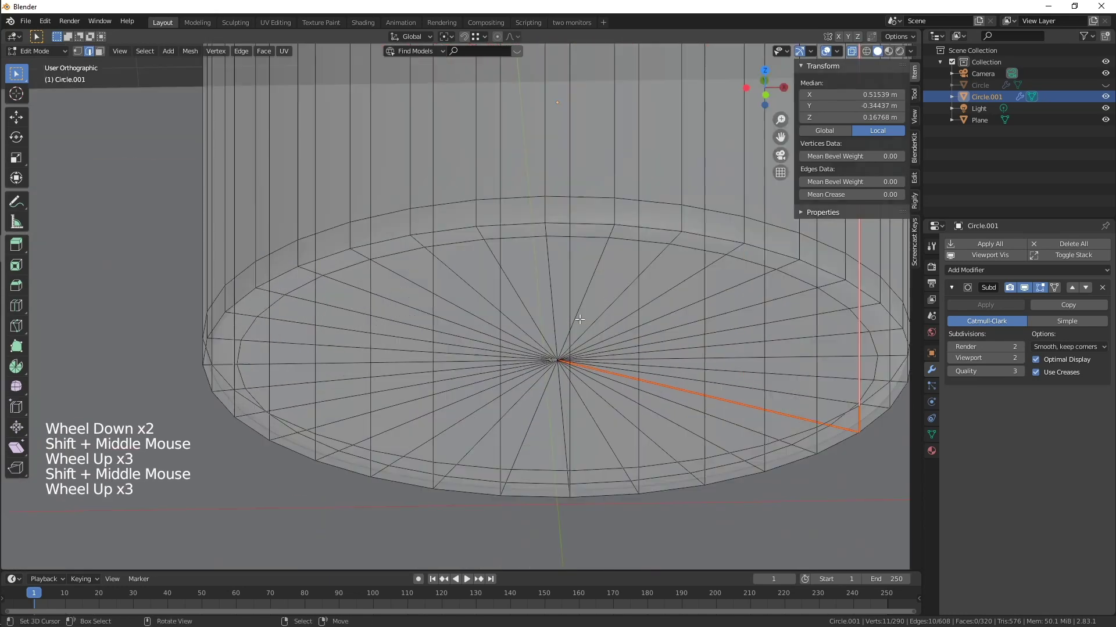
{"action": "key", "text": "1"}
{"action": "right_click", "coordinate": [567, 363]}
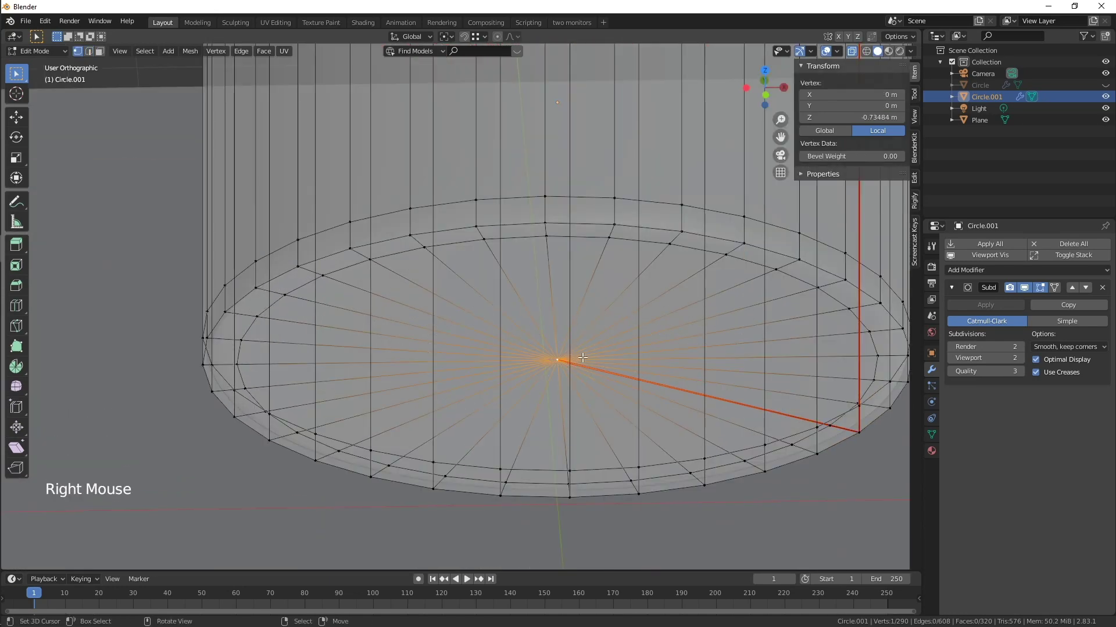
{"action": "key", "text": "ctrl+KP_Add"}
{"action": "key", "text": "ctrl+KP_Add"}
{"action": "key", "text": "ctrl+KP_Add"}
{"action": "key", "text": "2"}
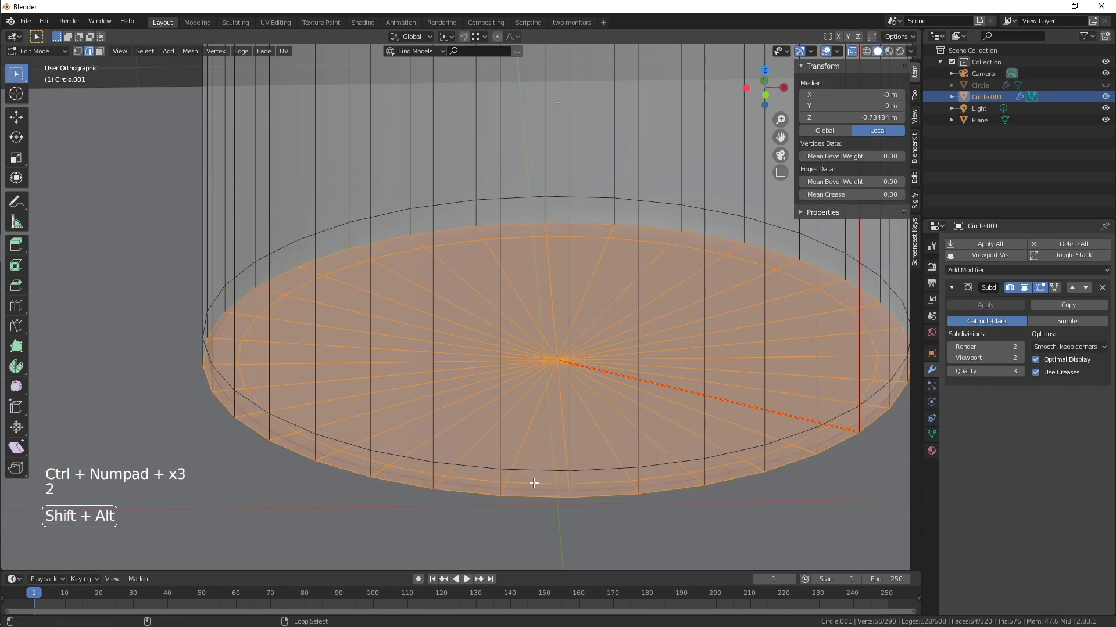
Deselect the bottom's two ring loops, mark the remaining radial edges as seams and leave Edit Mode.
{"action": "right_click", "coordinate": [533, 483], "text": "alt+shift"}
{"action": "right_click", "coordinate": [541, 500], "text": "alt+shift"}
{"action": "key", "text": "ctrl+e"}
{"action": "left_click", "coordinate": [594, 434]}
{"action": "scroll", "coordinate": [595, 434], "scroll_direction": "down", "scroll_amount": 3}
{"action": "middle_click_drag", "start_coordinate": [560, 290], "coordinate": [592, 366], "text": "shift"}
{"action": "key", "text": "Tab"}
{"action": "scroll", "coordinate": [570, 357], "scroll_direction": "down", "scroll_amount": 2}
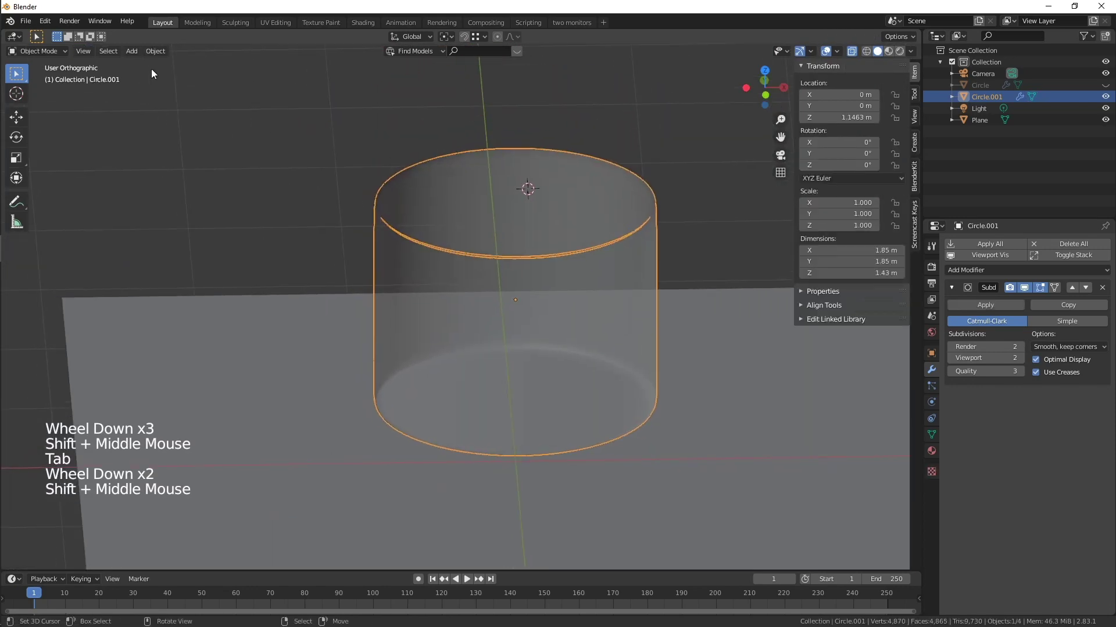
Split the 3D viewport vertically, turn one half into a UV Editor and hide the sidebar in the 3D view.
{"action": "right_click", "coordinate": [330, 30]}
{"action": "left_click", "coordinate": [317, 49]}
{"action": "left_click", "coordinate": [473, 59]}
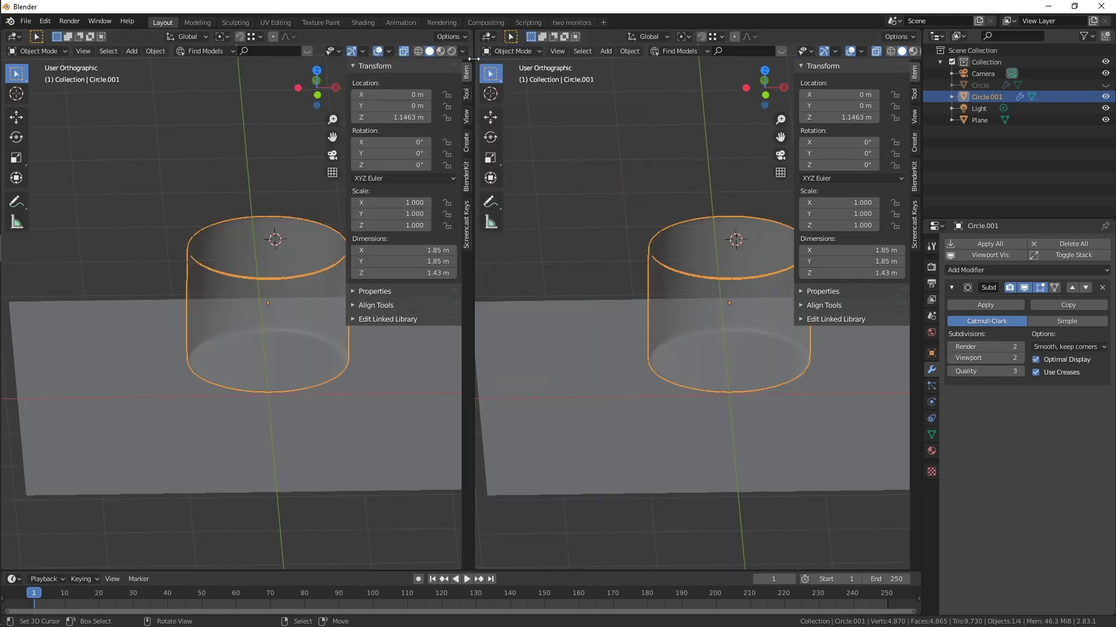
{"action": "left_click", "coordinate": [14, 36]}
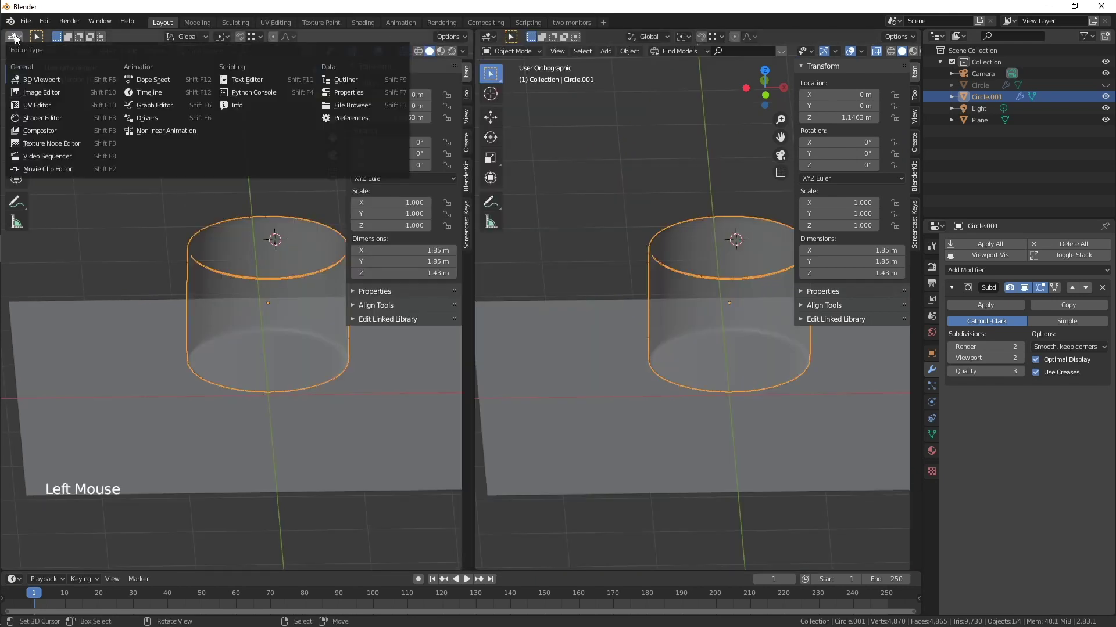
{"action": "left_click", "coordinate": [52, 93]}
{"action": "key", "text": "n"}
{"action": "scroll", "coordinate": [787, 182], "scroll_direction": "up", "scroll_amount": 2}
Select the inner object's whole mesh in Edit Mode and unwrap it along the seams.
{"action": "key", "text": "Tab"}
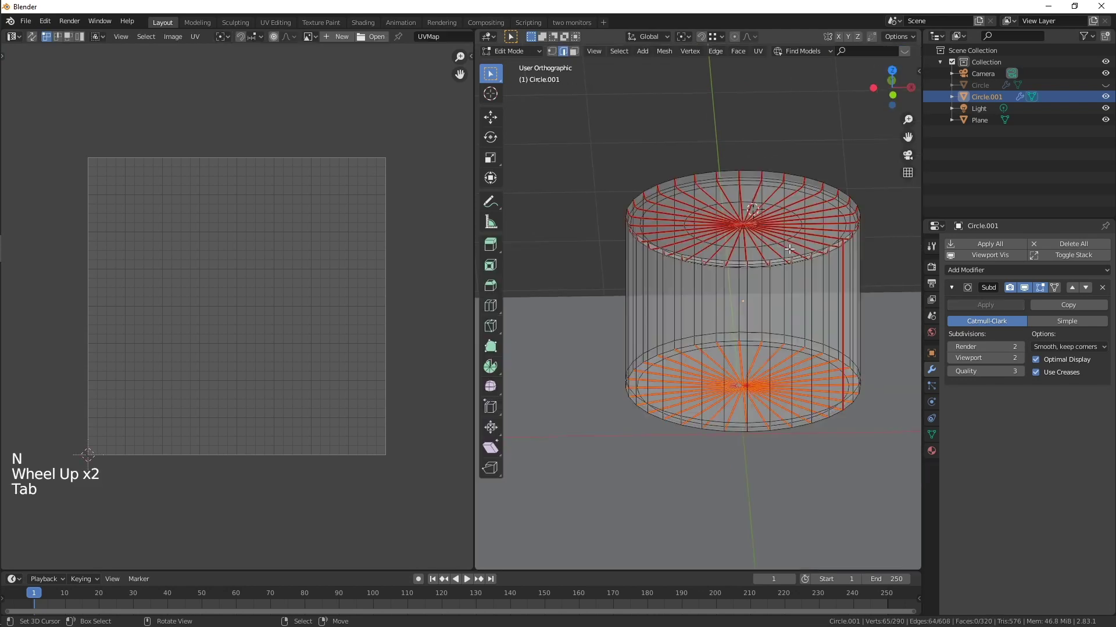
{"action": "key", "text": "a"}
{"action": "key", "text": "u"}
{"action": "left_click", "coordinate": [780, 260]}
Rotate all UVs by -90°, move them about 0.2 horizontally to centre them in the UV square, and leave Edit Mode.
{"action": "type", "text": "ar-900"}
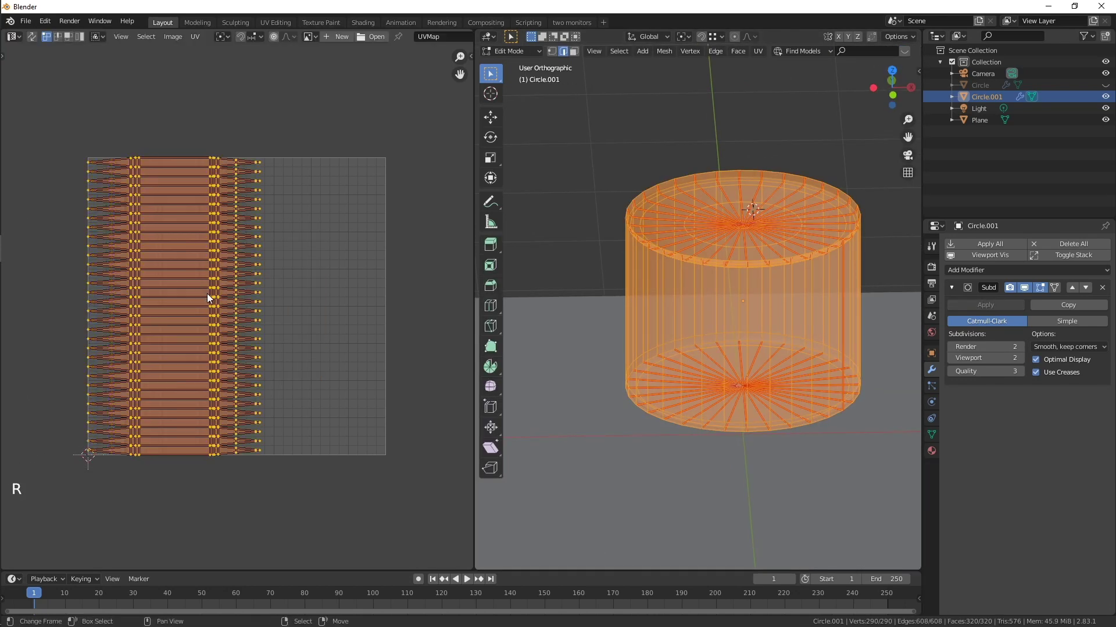
{"action": "key", "text": "BackSpace"}
{"action": "key", "text": "Return"}
{"action": "key", "text": "g"}
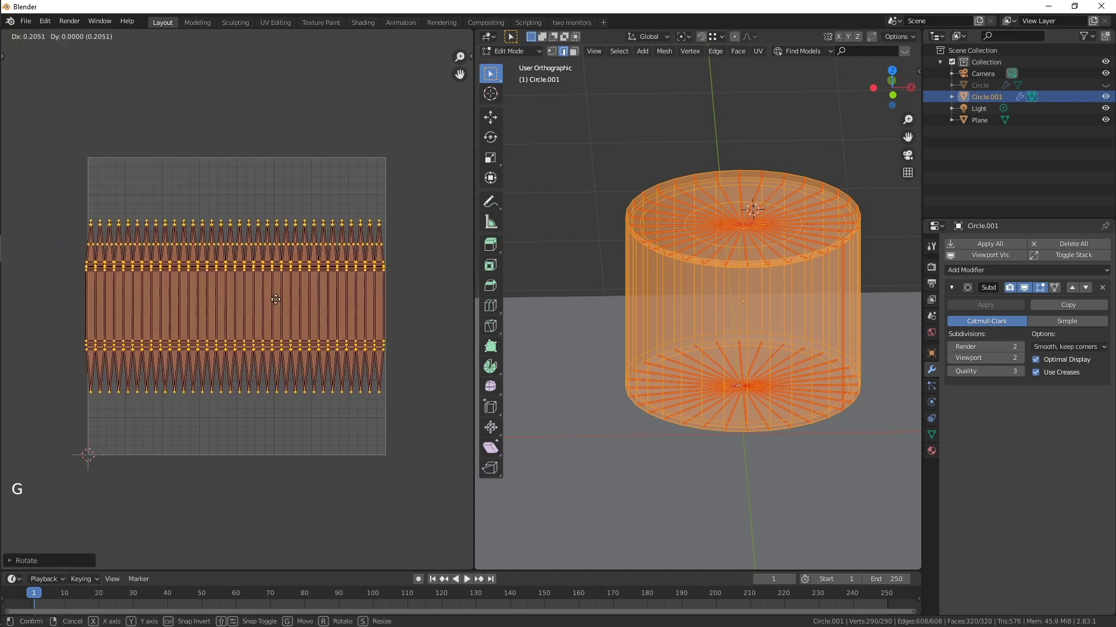
{"action": "left_click", "coordinate": [279, 300]}
{"action": "key", "text": "Tab"}
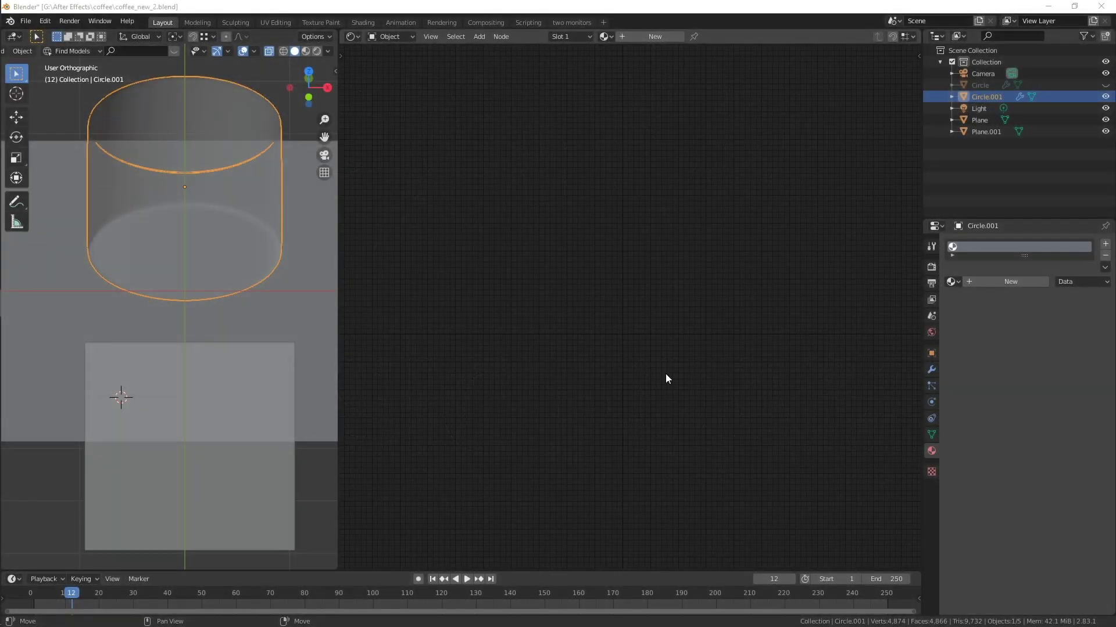
Create a new material for the inner object and copy it to the plane Plane.001.
{"action": "left_click", "coordinate": [994, 282]}
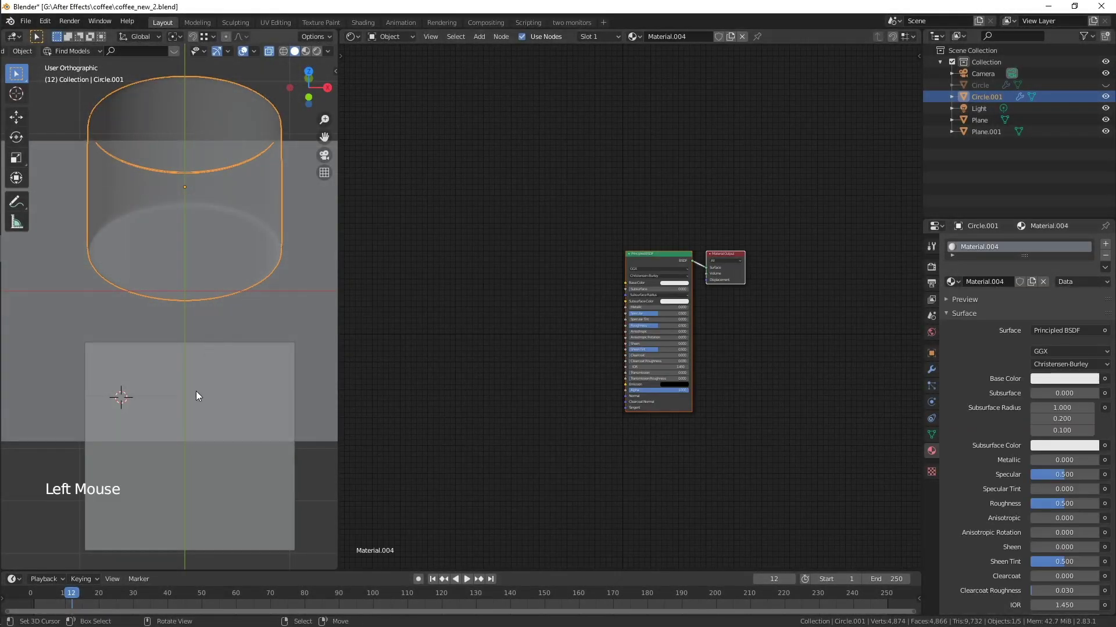
{"action": "right_click", "coordinate": [232, 509]}
{"action": "right_click", "coordinate": [222, 105], "text": "shift"}
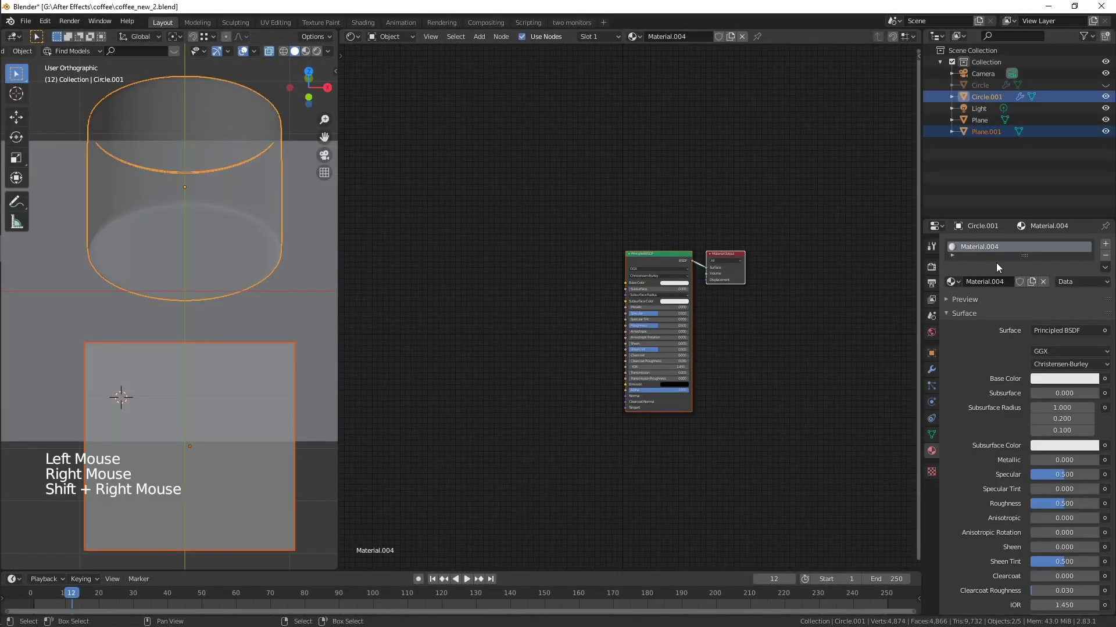
{"action": "left_click", "coordinate": [1104, 269]}
{"action": "left_click", "coordinate": [1083, 319]}
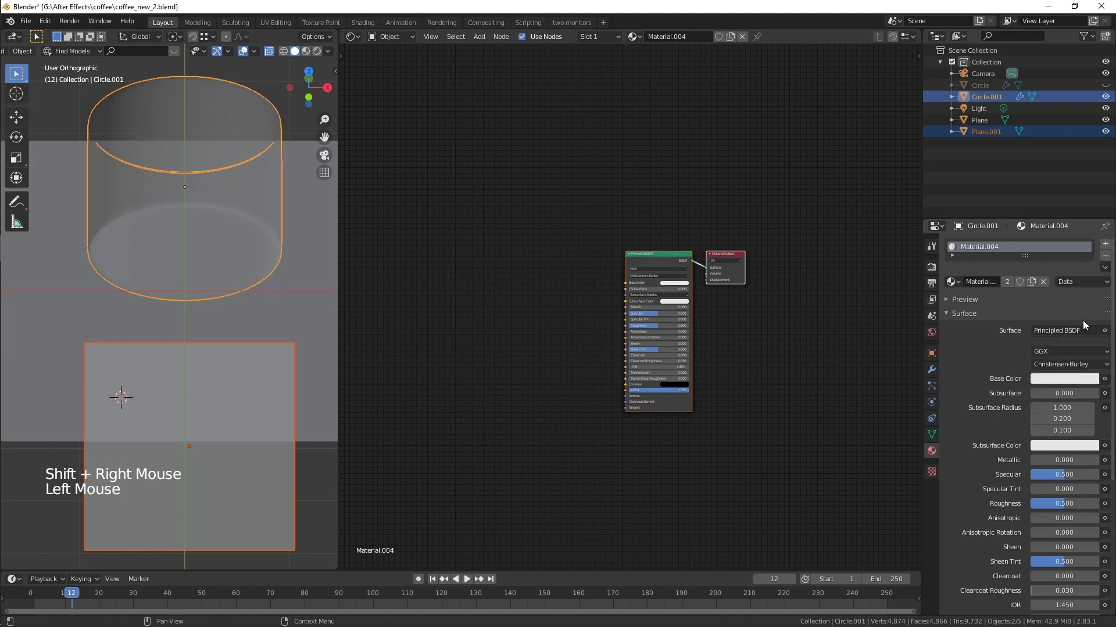
Add an Image Texture with Mapping and Texture Coordinate nodes to the inner object's Principled BSDF, and move them clear of it.
{"action": "right_click", "coordinate": [203, 117]}
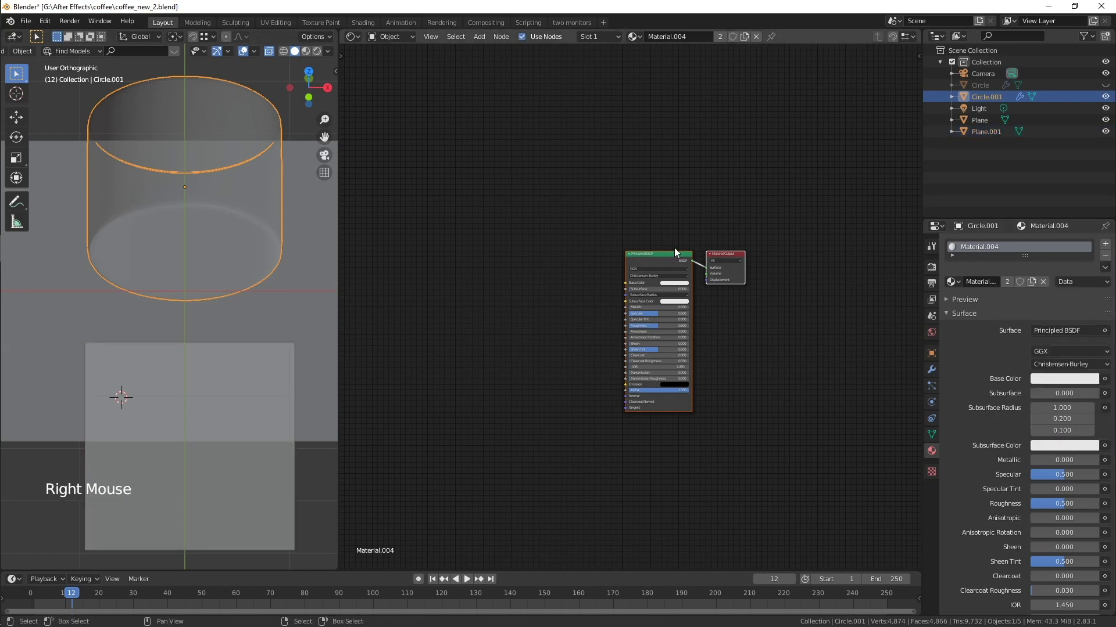
{"action": "scroll", "coordinate": [689, 292], "scroll_direction": "up", "scroll_amount": 4}
{"action": "scroll", "coordinate": [690, 293], "scroll_direction": "up", "scroll_amount": 1, "text": "shift"}
{"action": "middle_click_drag", "start_coordinate": [690, 290], "coordinate": [775, 273], "text": "shift"}
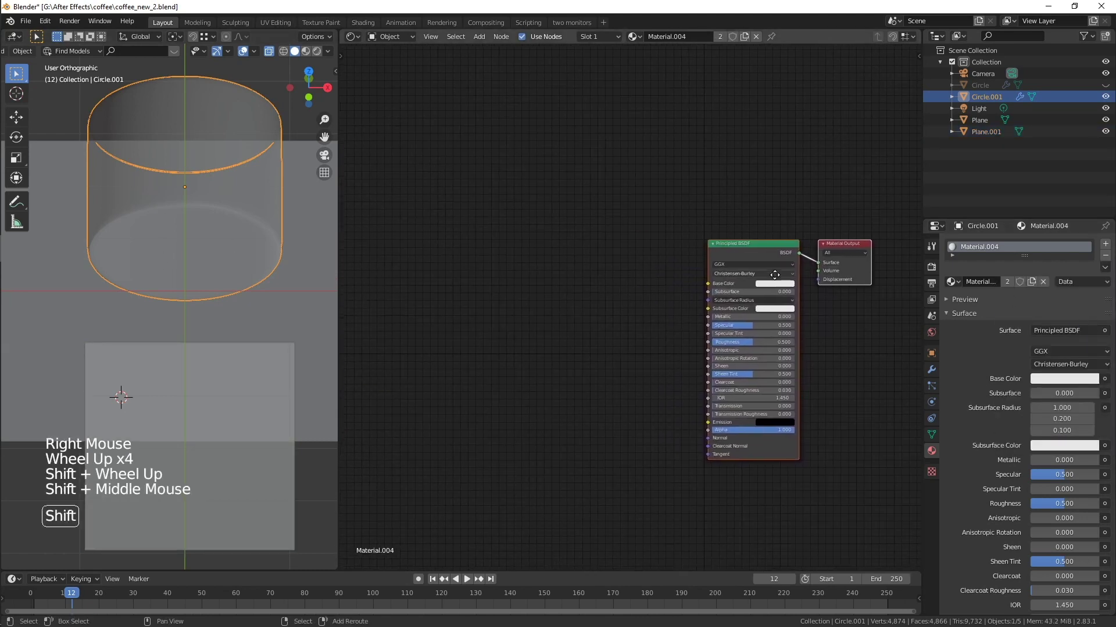
{"action": "left_click", "coordinate": [768, 243]}
{"action": "key", "text": "ctrl+t"}
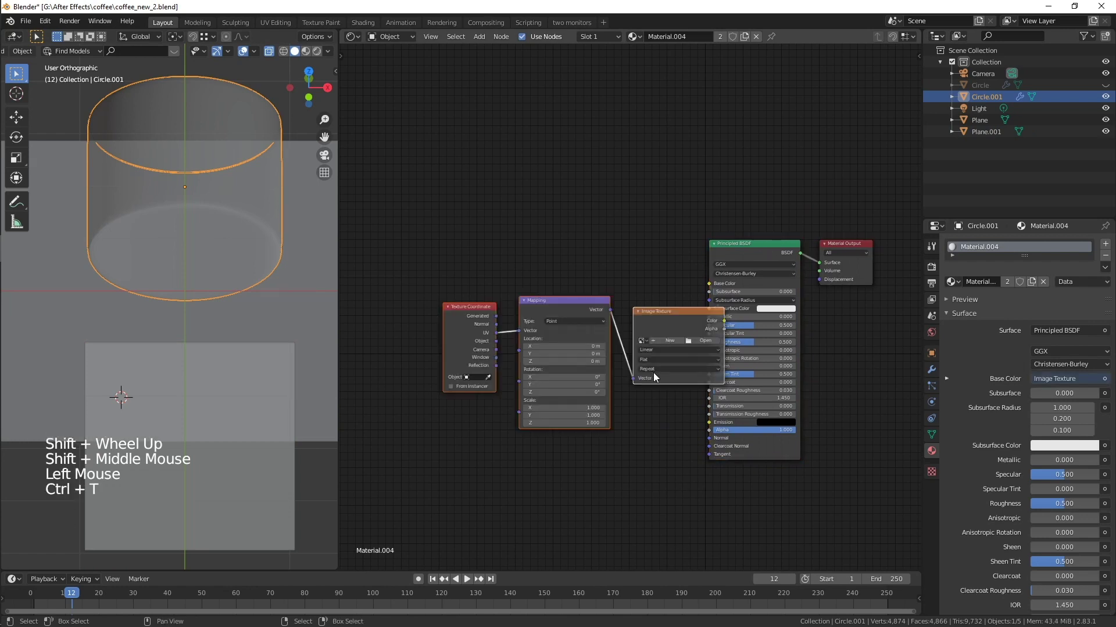
{"action": "key", "text": "g"}
{"action": "left_click", "coordinate": [584, 313]}
{"action": "middle_click_drag", "start_coordinate": [585, 357], "coordinate": [694, 418], "text": "shift"}
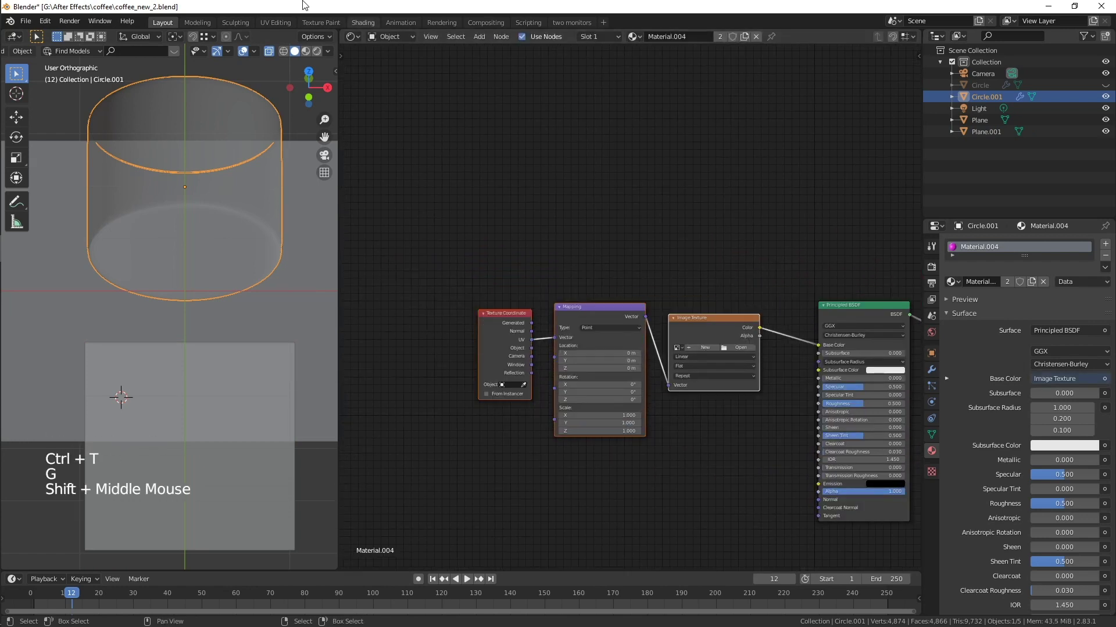
Show the viewport rendered, switch the Image Texture node to a Wave Texture and set its bands direction to Y.
{"action": "left_click", "coordinate": [317, 52]}
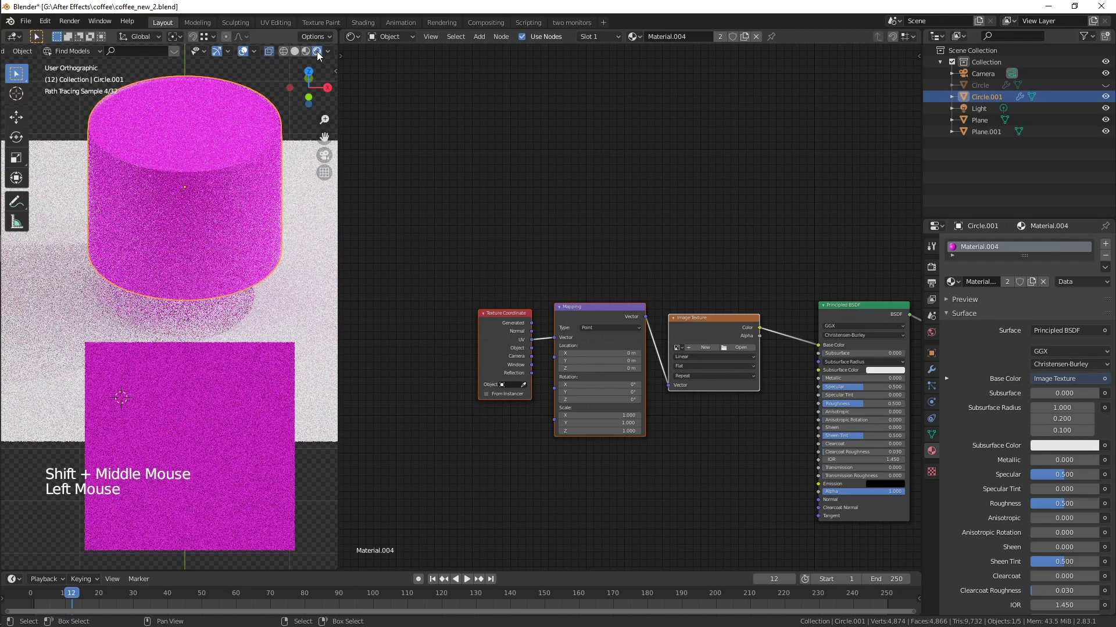
{"action": "left_click", "coordinate": [717, 319]}
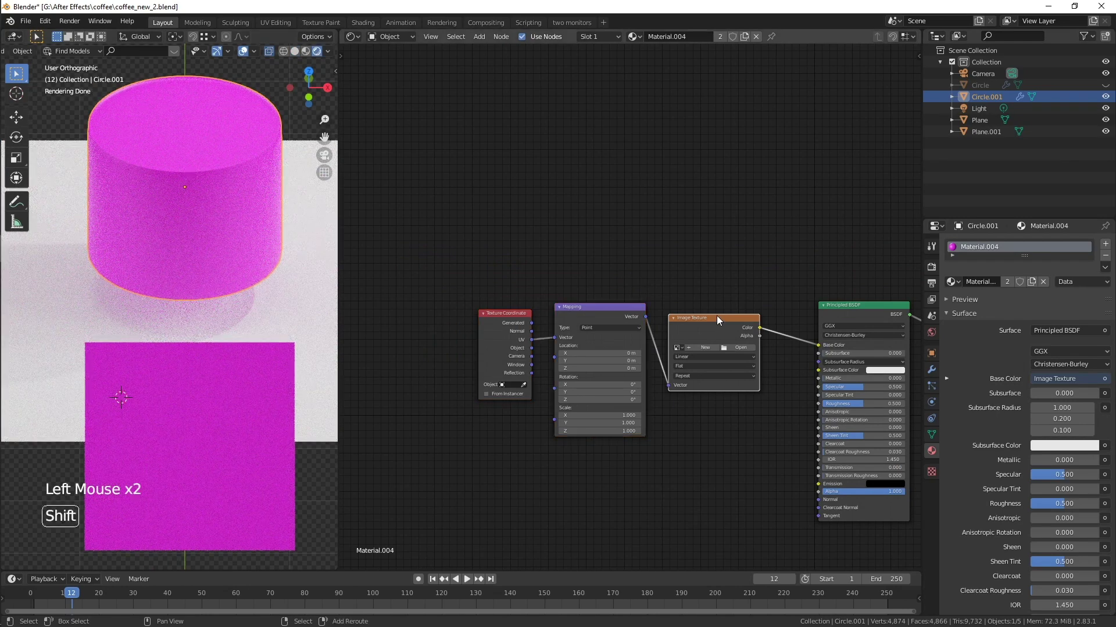
{"action": "key", "text": "shift+s"}
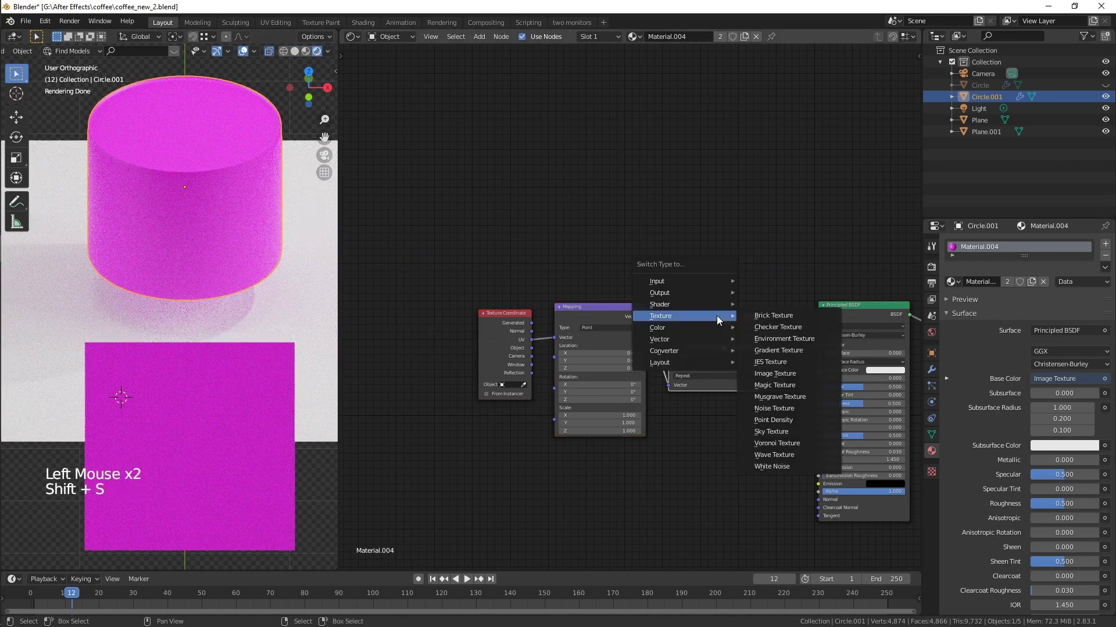
{"action": "left_click", "coordinate": [792, 454]}
{"action": "scroll", "coordinate": [688, 365], "scroll_direction": "up", "scroll_amount": 9}
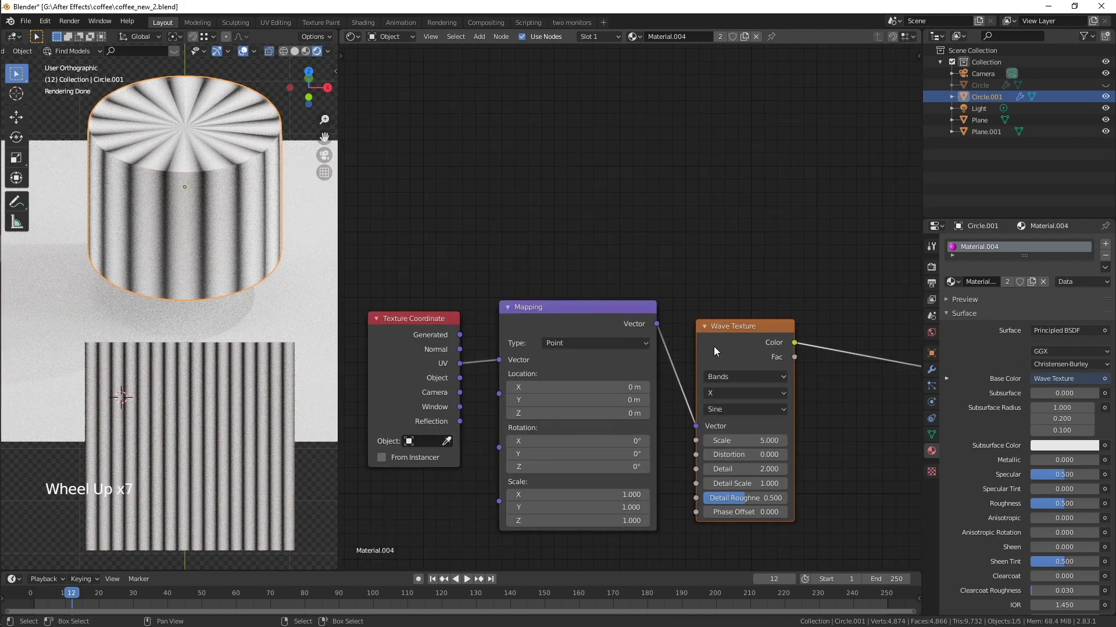
{"action": "left_click", "coordinate": [686, 357]}
{"action": "left_click", "coordinate": [736, 444]}
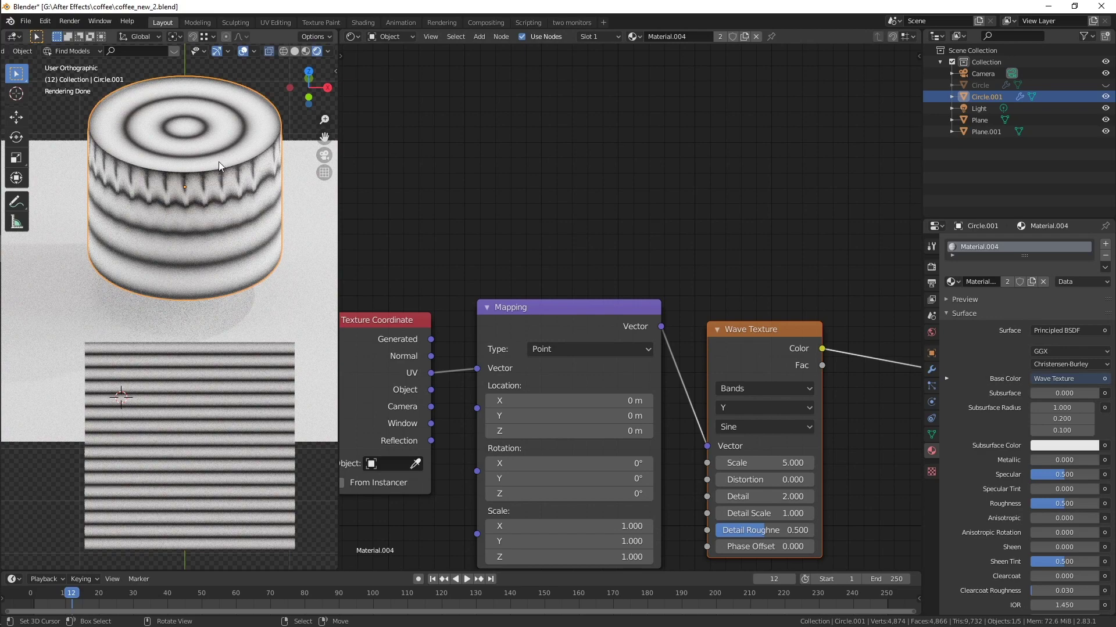
Give the inner object's top outer edge loop a mean crease of 1.00 in Edit Mode, and return to Object Mode.
{"action": "key", "text": "Tab"}
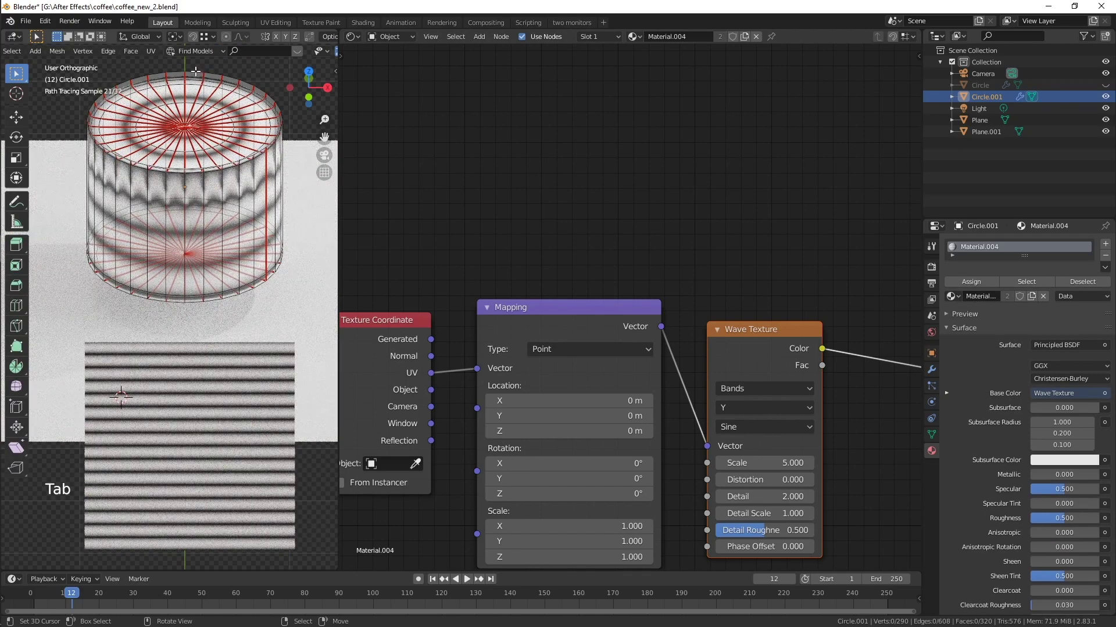
{"action": "right_click", "coordinate": [195, 70], "text": "alt"}
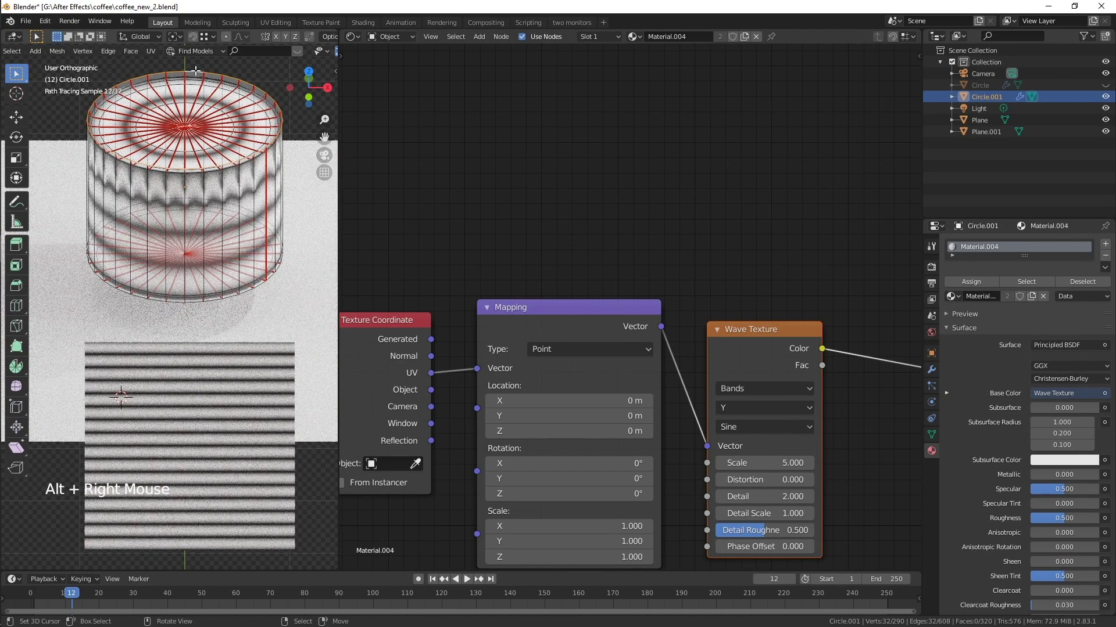
{"action": "key", "text": "n"}
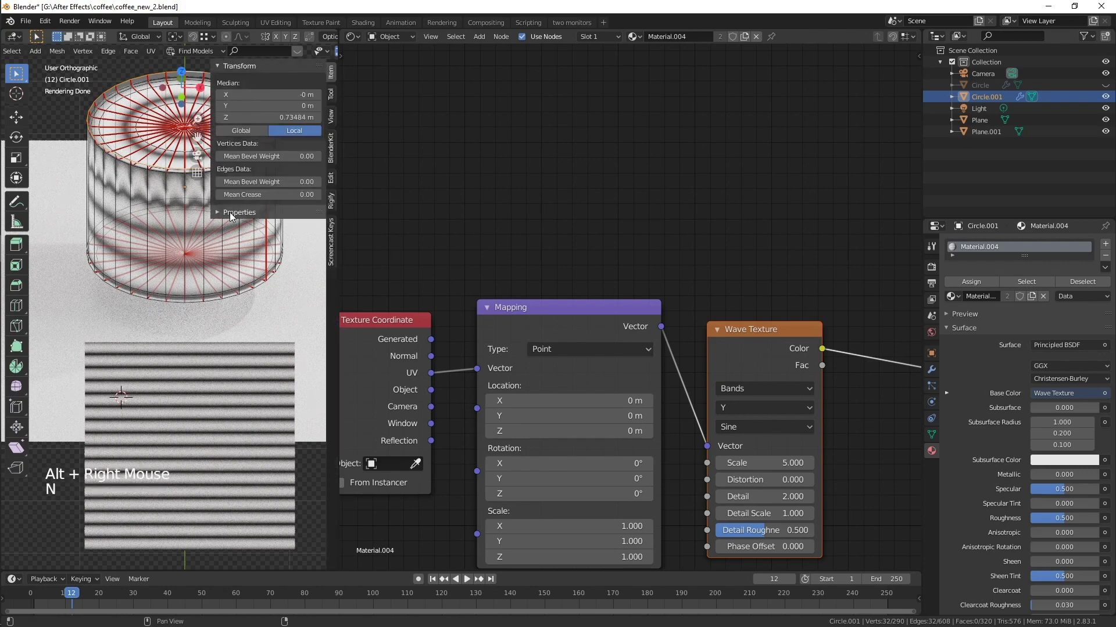
{"action": "left_click_drag", "start_coordinate": [243, 194], "coordinate": [326, 194]}
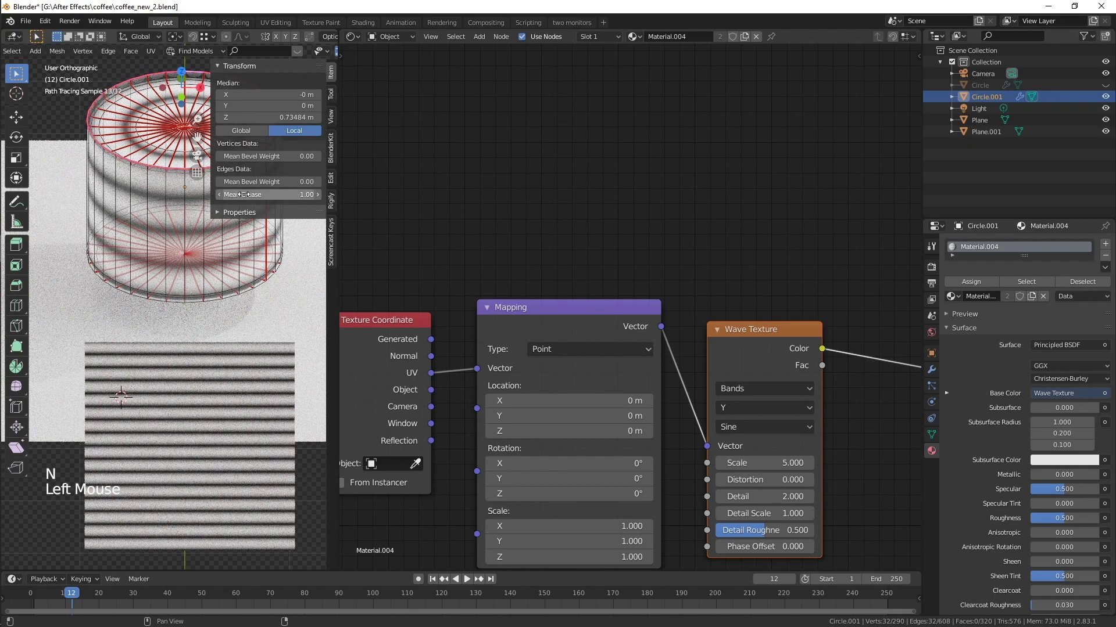
{"action": "key", "text": "n"}
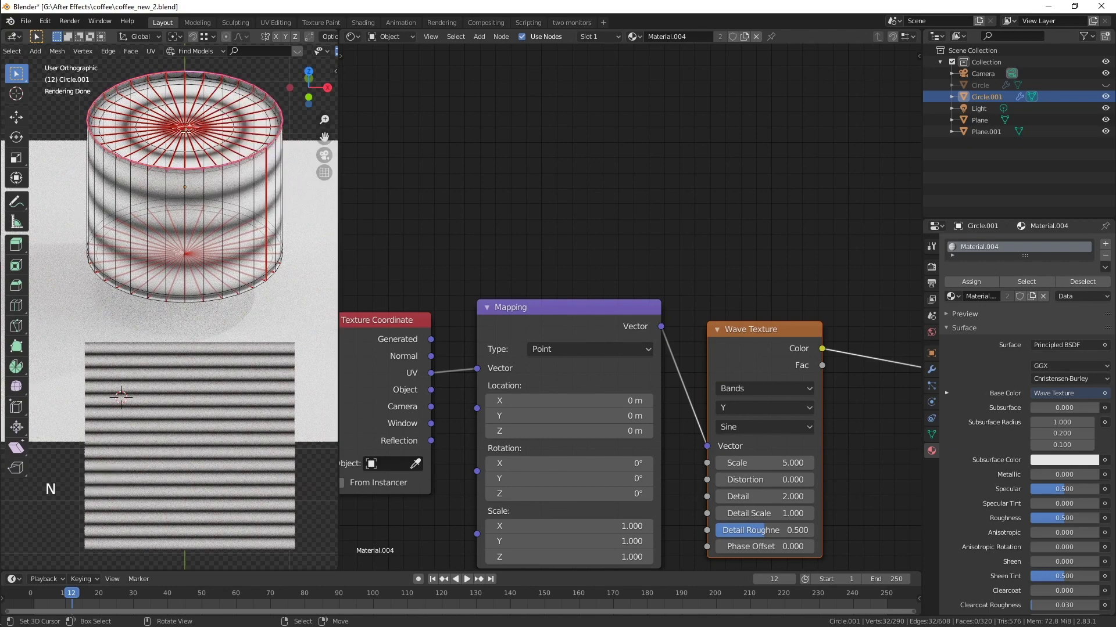
{"action": "key", "text": "Tab"}
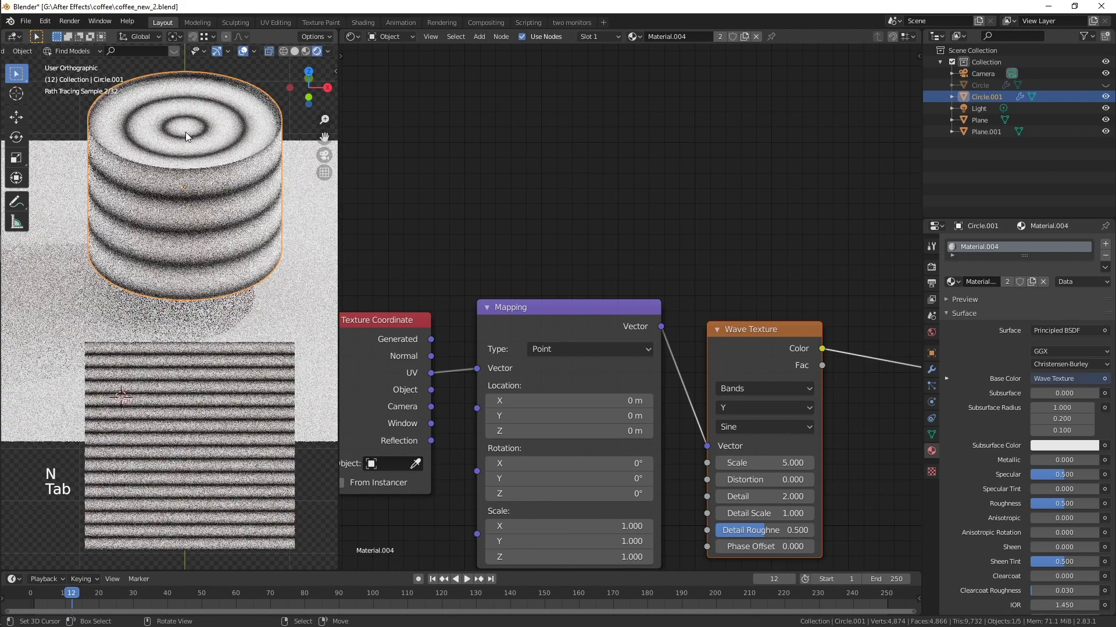
Set the Wave Texture's scale to 0.2, its wave profile to Saw and its phase offset to about -2.280.
{"action": "left_click", "coordinate": [754, 463]}
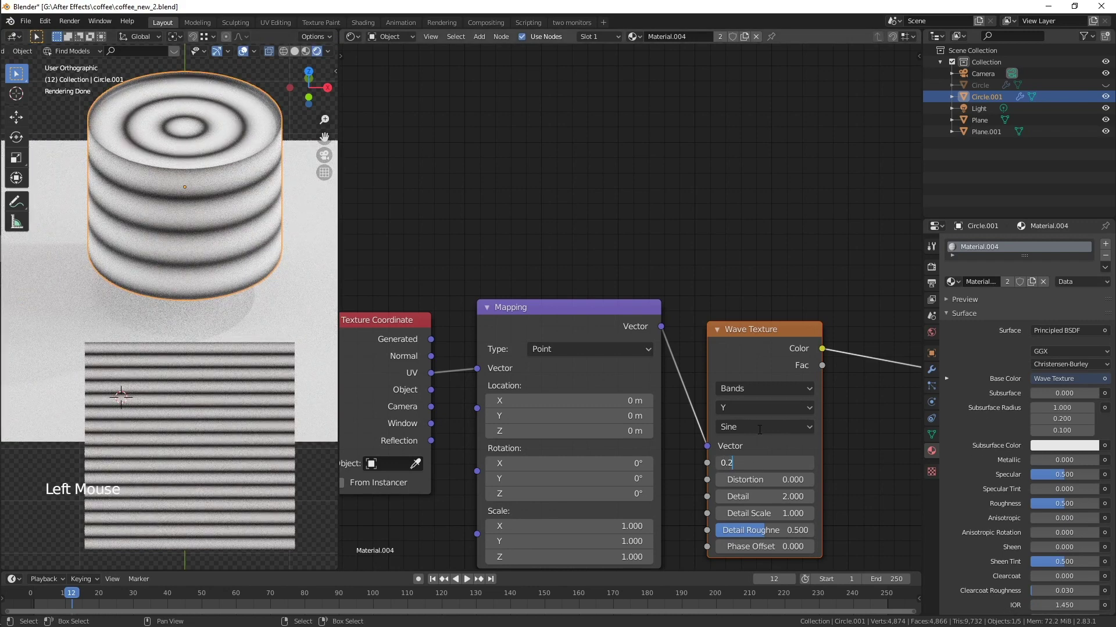
{"action": "type", "text": "0.2"}
{"action": "key", "text": "Return"}
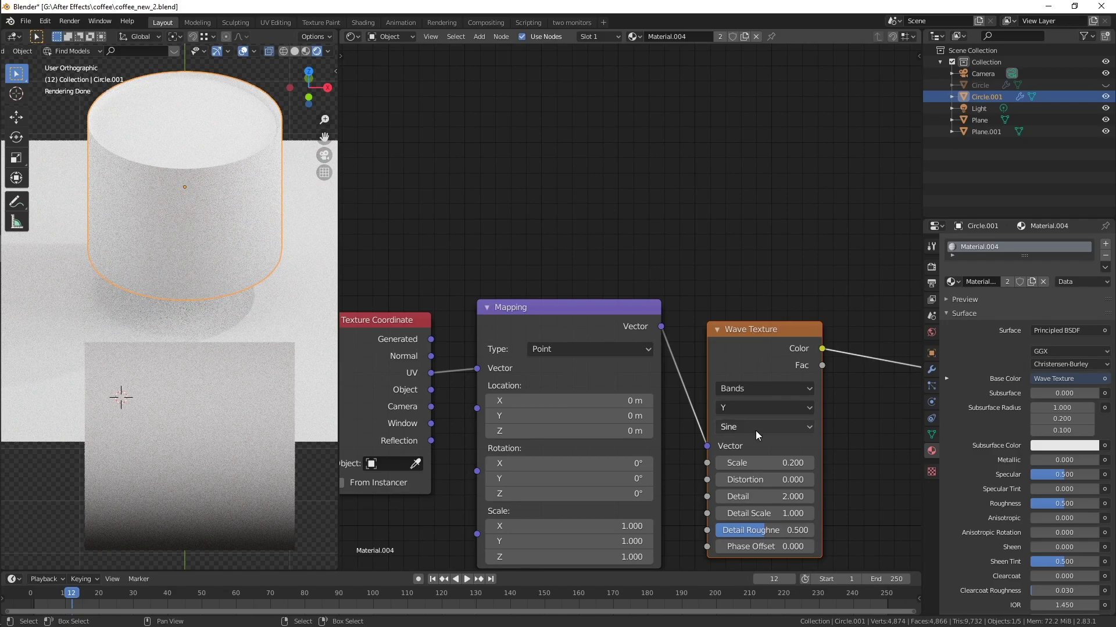
{"action": "left_click", "coordinate": [755, 430]}
{"action": "left_click", "coordinate": [756, 461]}
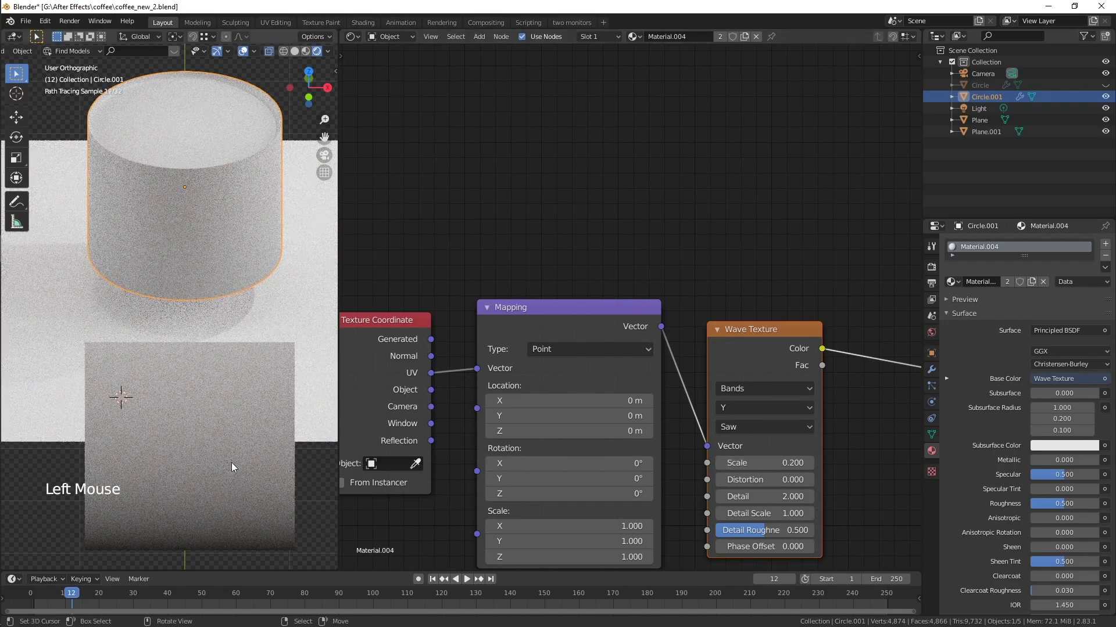
{"action": "left_click_drag", "start_coordinate": [786, 546], "coordinate": [666, 546], "text": "shift"}
Insert a ColorRamp node between the Wave Texture and the Principled BSDF's base color.
{"action": "scroll", "coordinate": [843, 437], "scroll_direction": "down", "scroll_amount": 5}
{"action": "middle_click_drag", "start_coordinate": [840, 435], "coordinate": [685, 323], "text": "shift"}
{"action": "key", "text": "shift+a"}
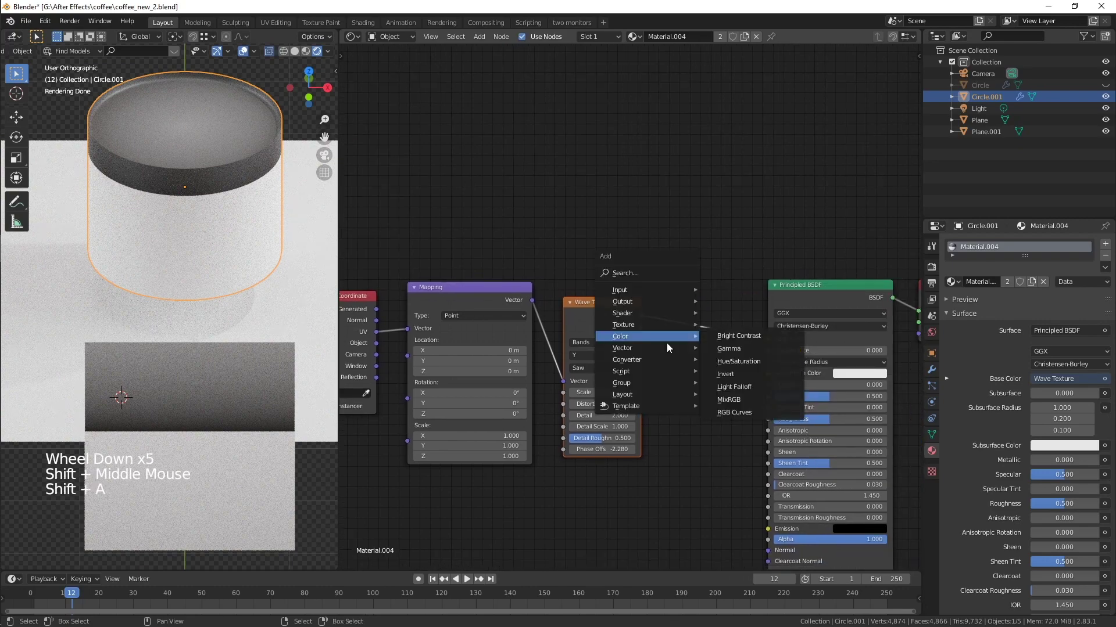
{"action": "mouse_move", "coordinate": [647, 361]}
{"action": "left_click", "coordinate": [740, 388]}
{"action": "left_click", "coordinate": [686, 286]}
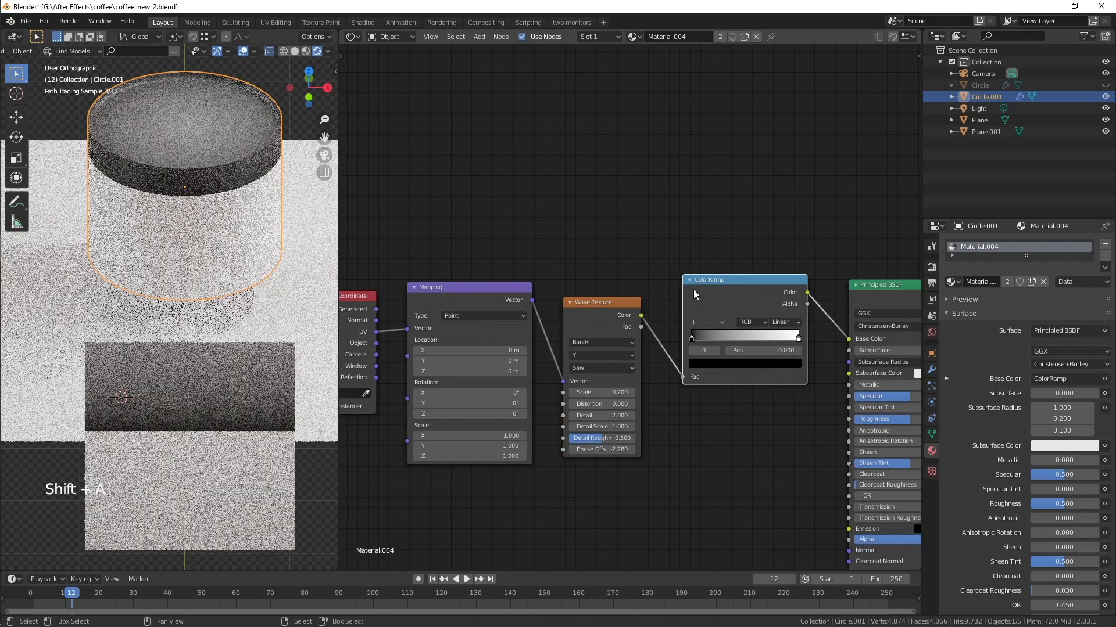
Reverse the ColorRamp, placing the white stop at position 0.000 and the black stop at about 0.245.
{"action": "scroll", "coordinate": [744, 386], "scroll_direction": "up", "scroll_amount": 3}
{"action": "middle_click_drag", "start_coordinate": [741, 383], "coordinate": [649, 432], "text": "shift"}
{"action": "scroll", "coordinate": [633, 399], "scroll_direction": "up", "scroll_amount": 6}
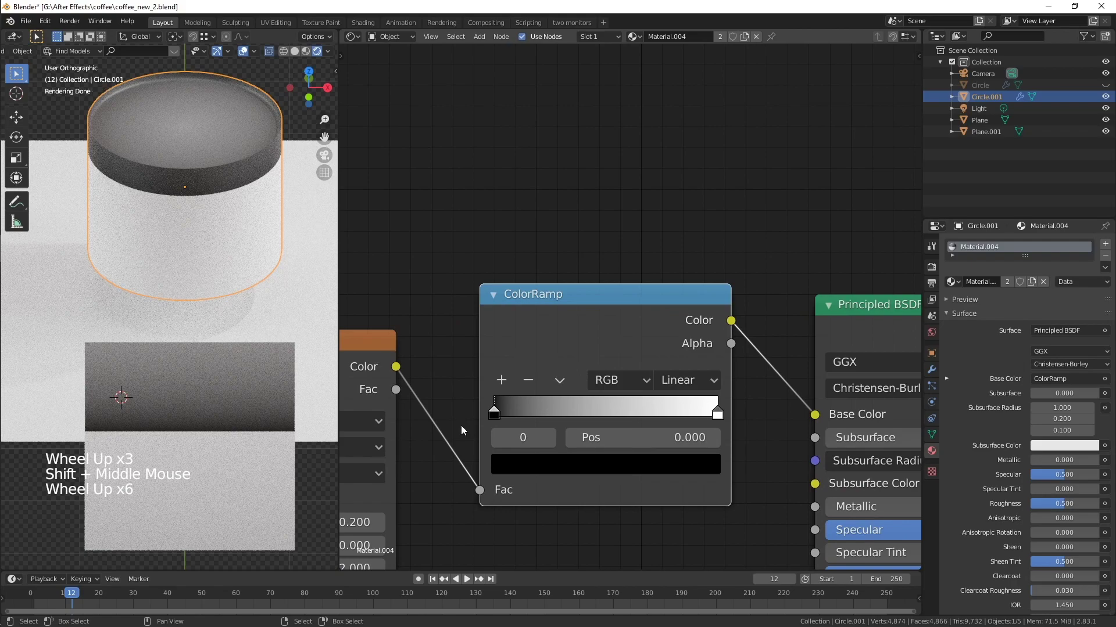
{"action": "left_click_drag", "start_coordinate": [500, 412], "coordinate": [554, 406]}
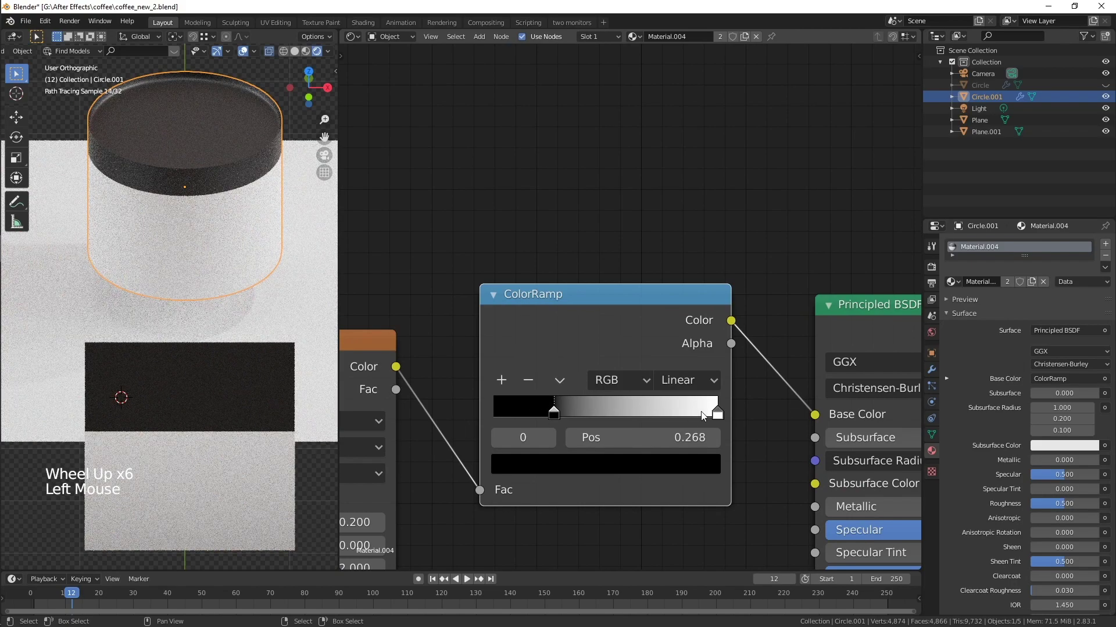
{"action": "left_click_drag", "start_coordinate": [716, 412], "coordinate": [461, 410]}
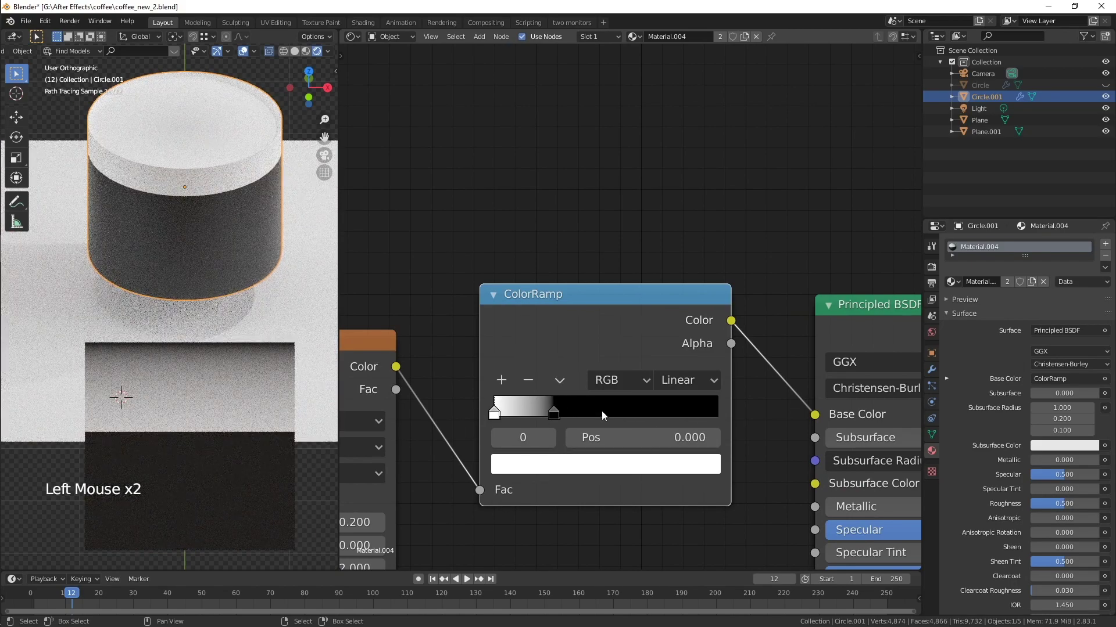
{"action": "left_click_drag", "start_coordinate": [553, 412], "coordinate": [548, 413]}
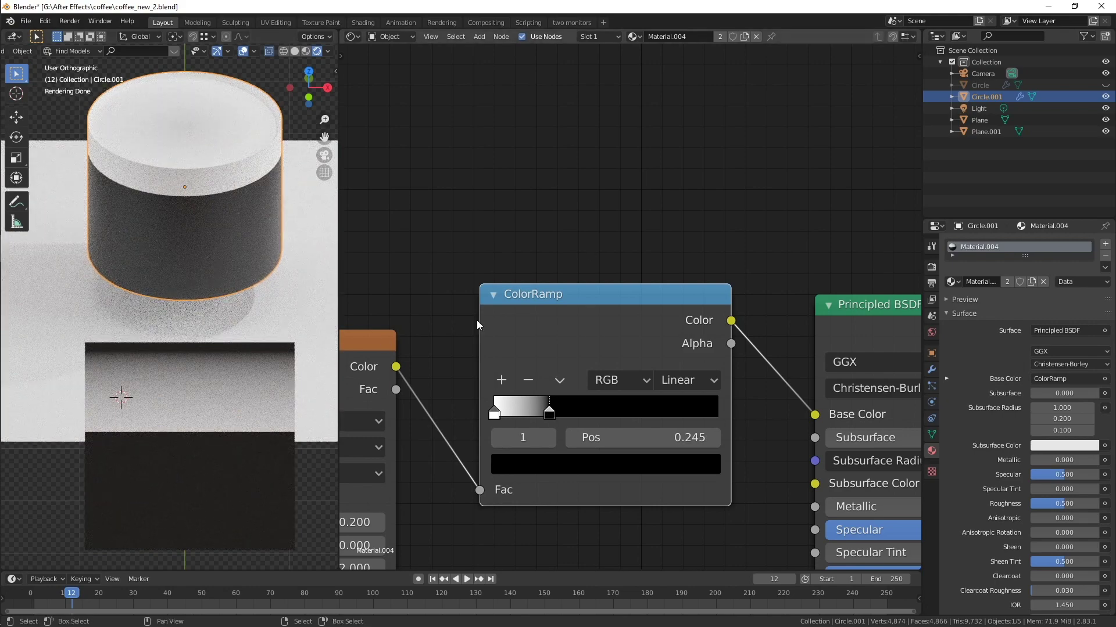
Add a Noise Texture node below the Texture Coordinate node and connect its Color output to the Mapping node's Location.
{"action": "scroll", "coordinate": [558, 514], "scroll_direction": "down", "scroll_amount": 8}
{"action": "middle_click_drag", "start_coordinate": [540, 515], "coordinate": [765, 439], "text": "shift"}
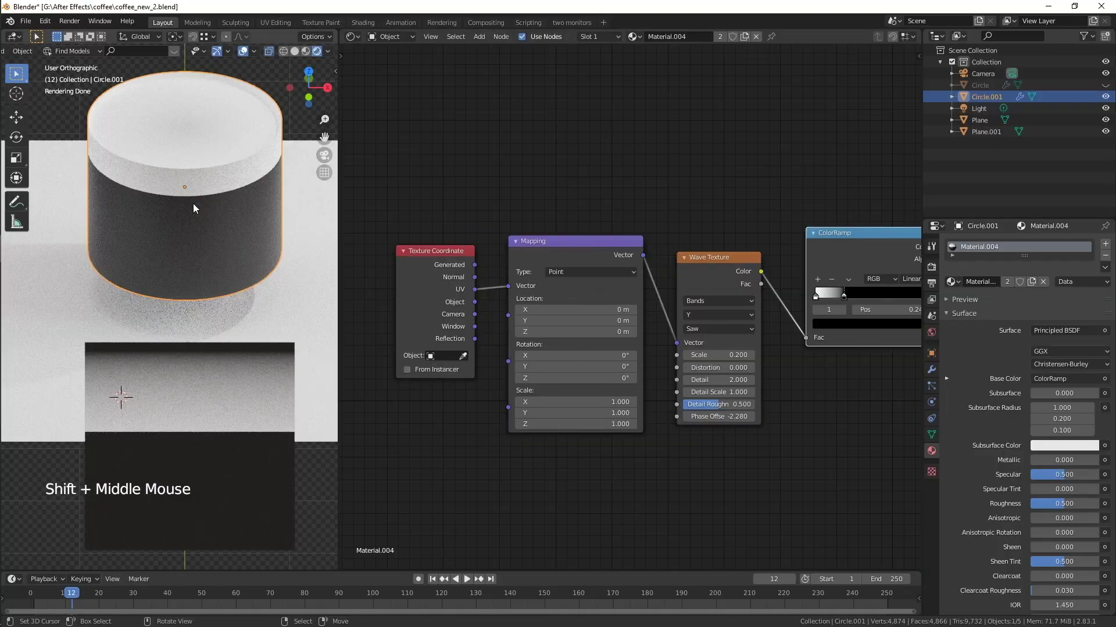
{"action": "scroll", "coordinate": [197, 183], "scroll_direction": "up", "scroll_amount": 5}
{"action": "middle_click_drag", "start_coordinate": [227, 130], "coordinate": [215, 208], "text": "shift"}
{"action": "scroll", "coordinate": [211, 204], "scroll_direction": "up", "scroll_amount": 4}
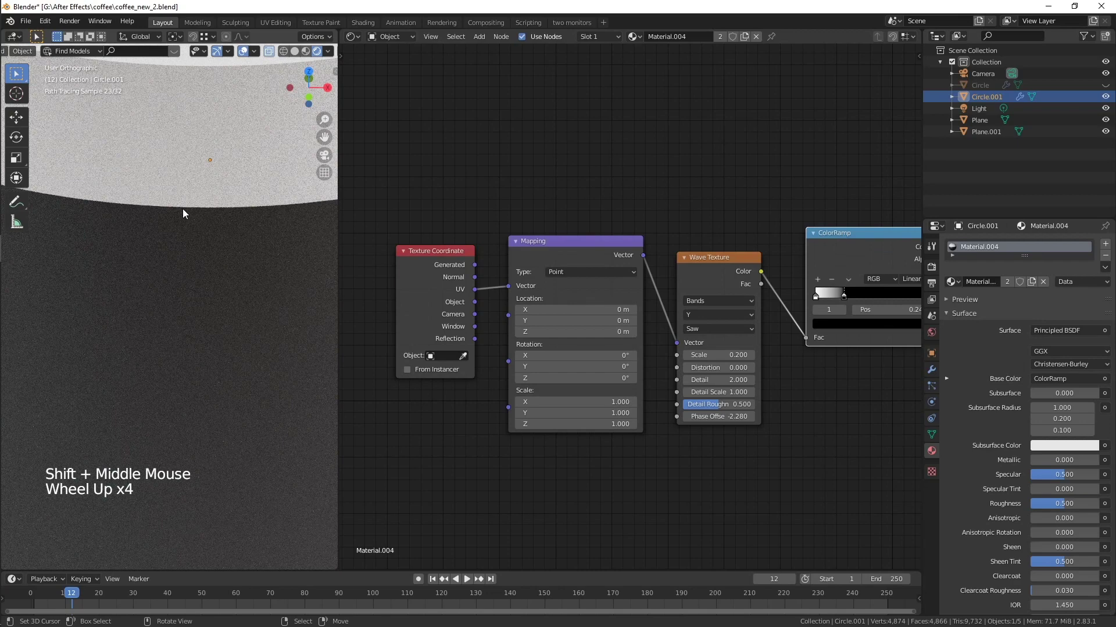
{"action": "key", "text": "shift+a"}
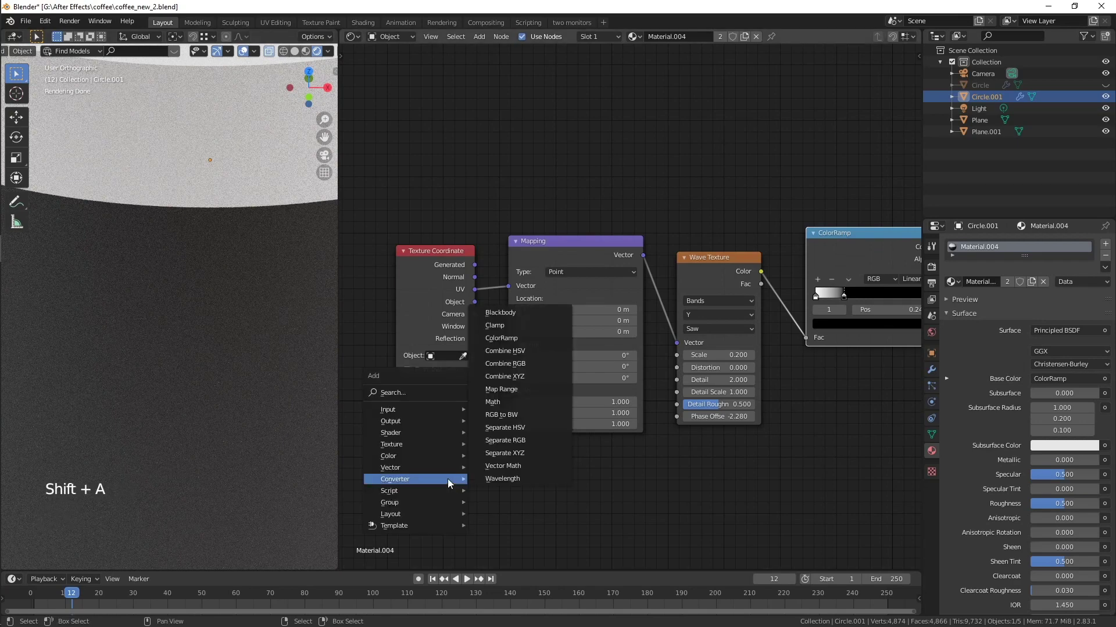
{"action": "mouse_move", "coordinate": [406, 458]}
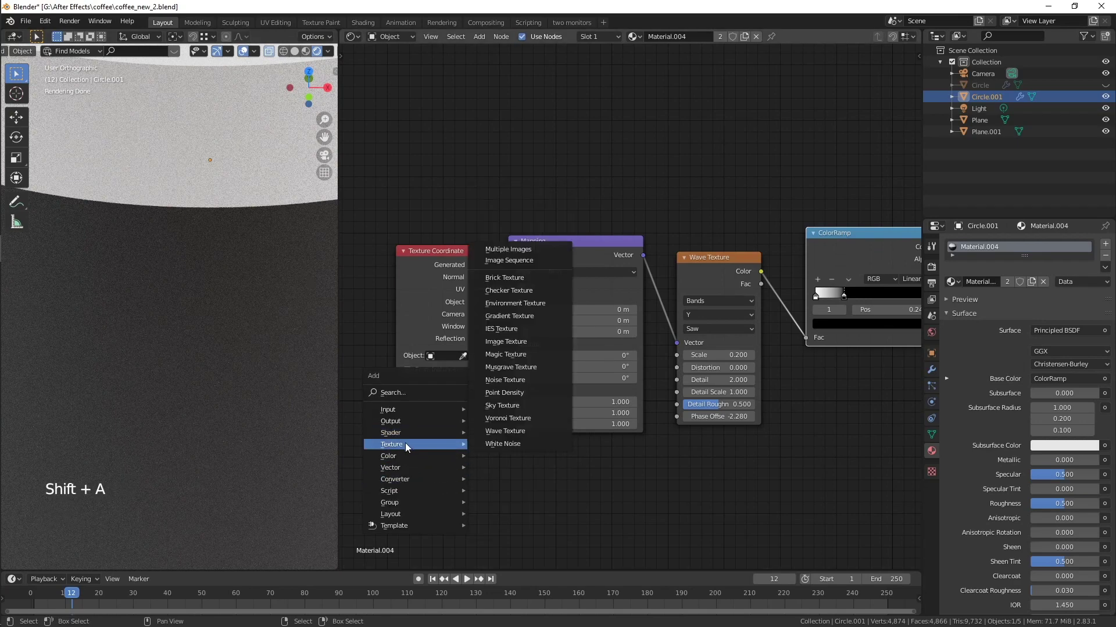
{"action": "left_click", "coordinate": [511, 379]}
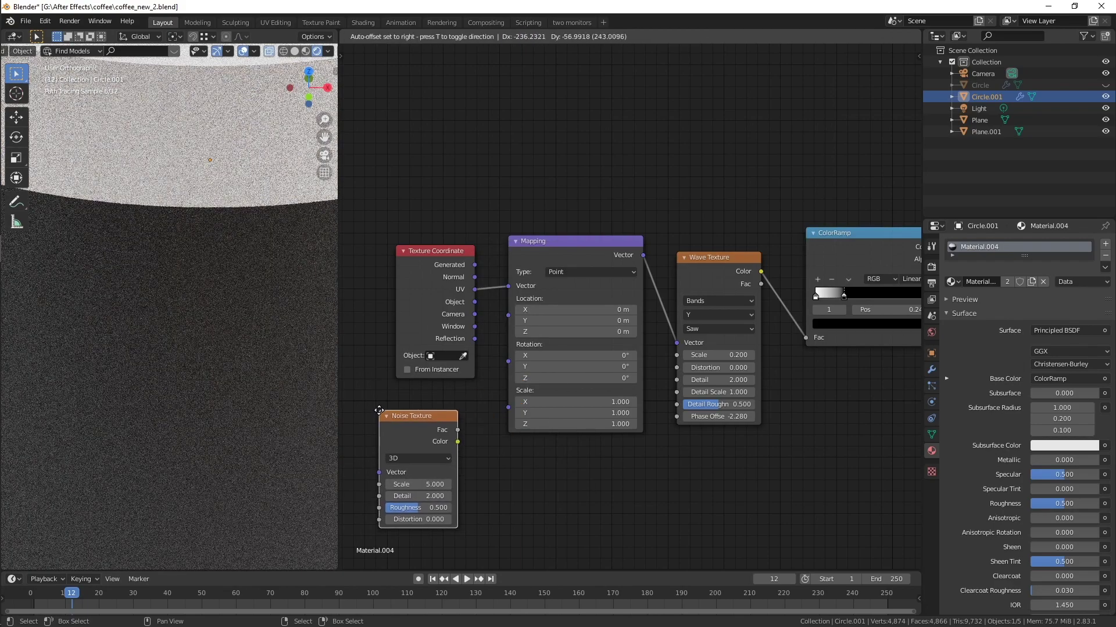
{"action": "left_click", "coordinate": [449, 441]}
{"action": "left_click_drag", "start_coordinate": [506, 320], "coordinate": [505, 316]}
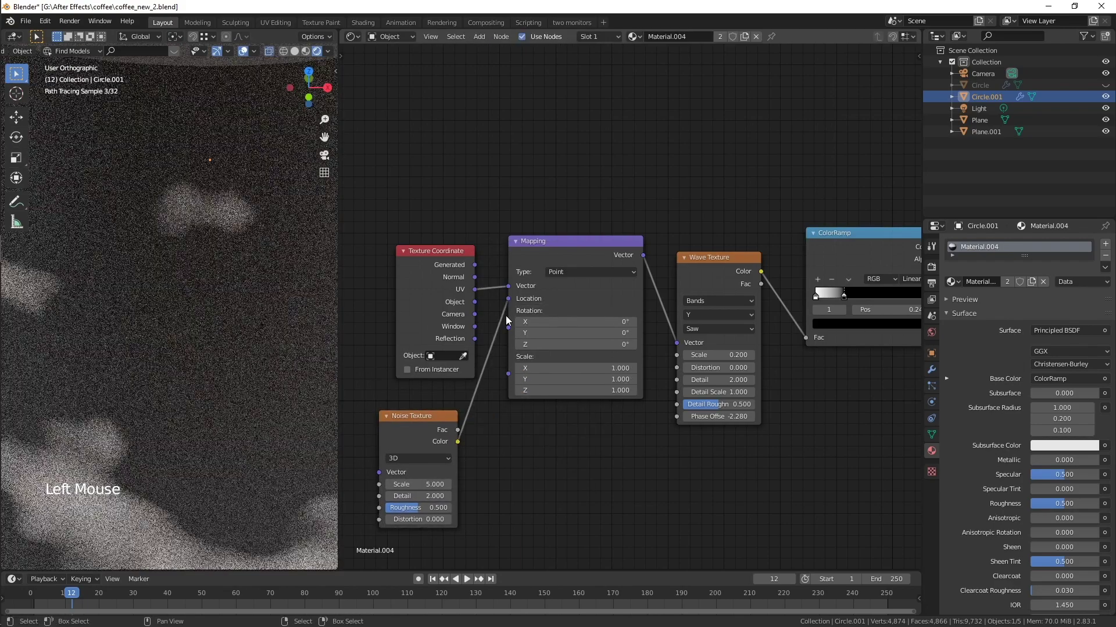
Insert a MixRGB node between the Noise Texture and the Mapping node's Location, and set its factor to 1.000.
{"action": "key", "text": "shift+a"}
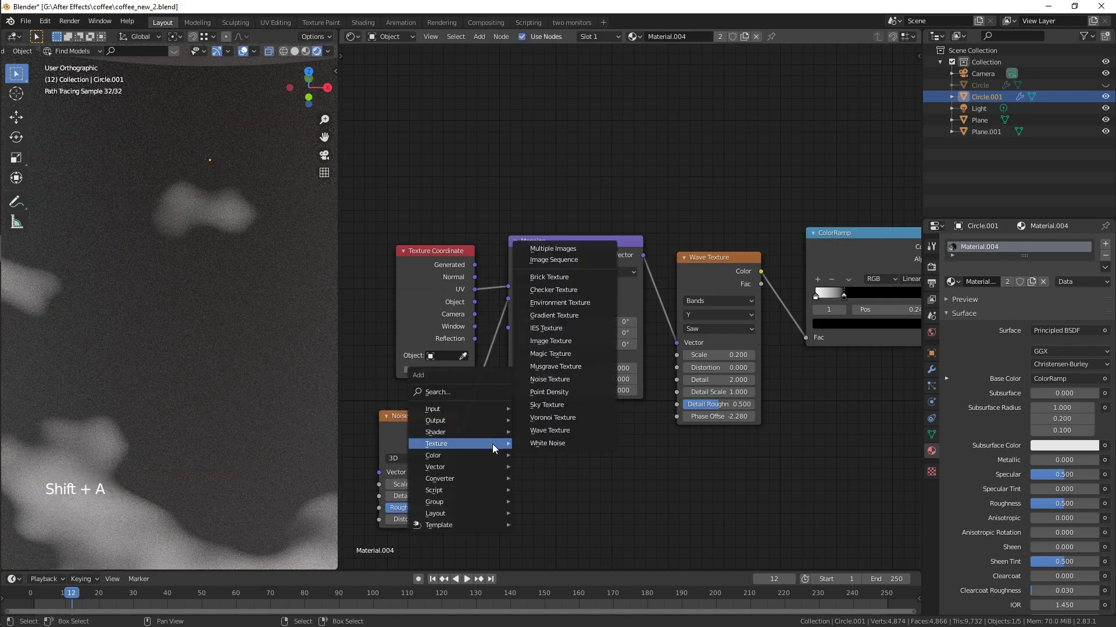
{"action": "mouse_move", "coordinate": [511, 458]}
{"action": "left_click", "coordinate": [537, 519]}
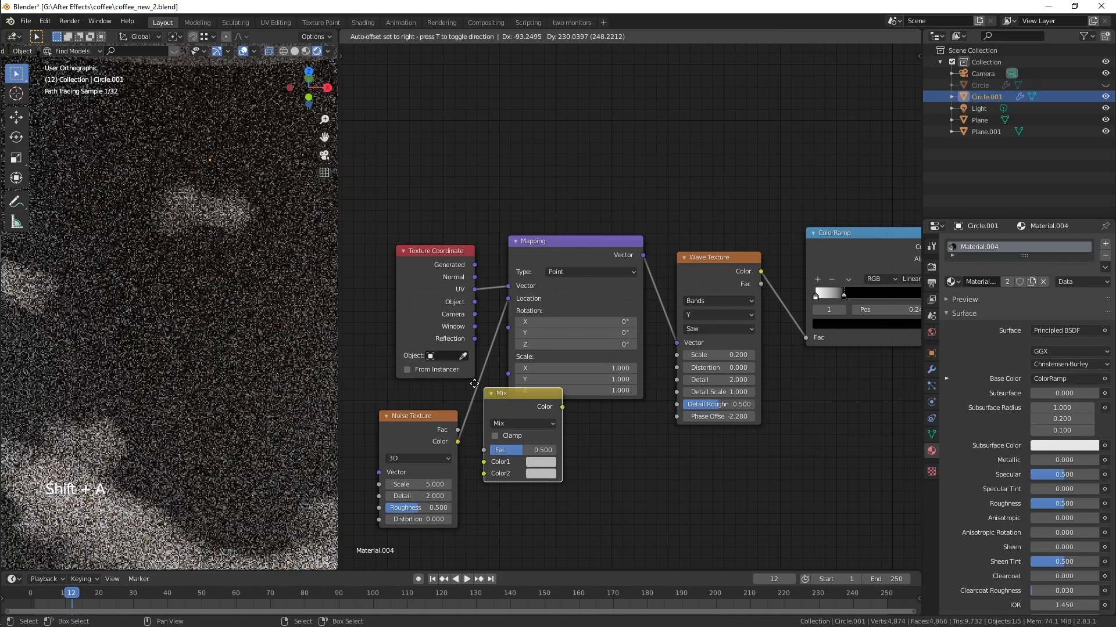
{"action": "left_click", "coordinate": [560, 469]}
{"action": "left_click_drag", "start_coordinate": [538, 445], "coordinate": [575, 445]}
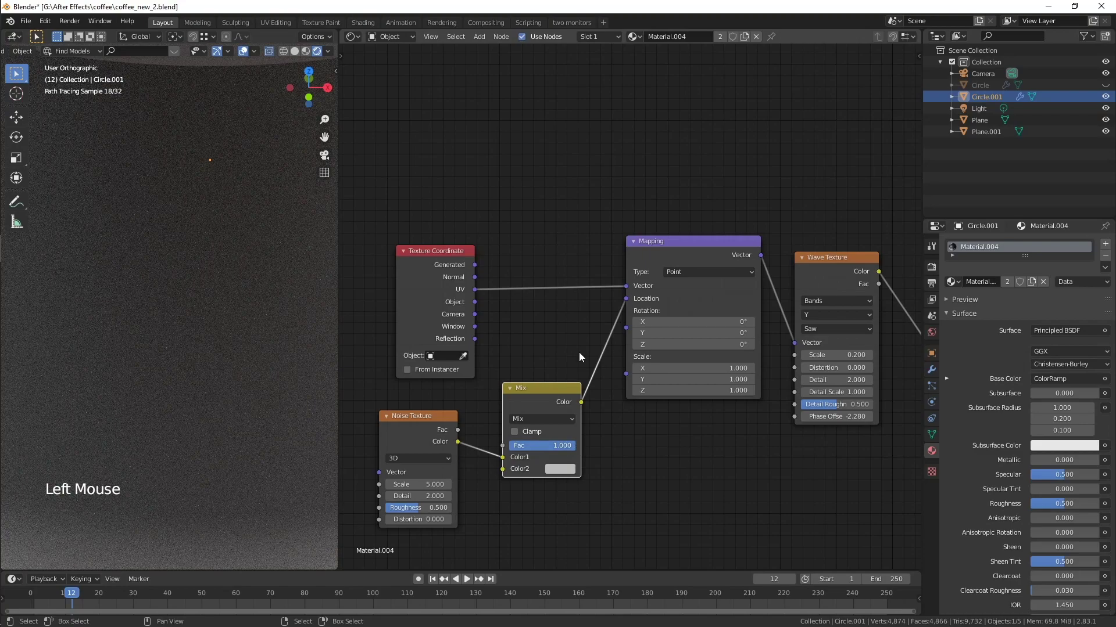
Set the Wave Texture's phase offset to about -3.980 to shift the light and dark boundary down the inner object.
{"action": "scroll", "coordinate": [618, 454], "scroll_direction": "down", "scroll_amount": 5}
{"action": "scroll", "coordinate": [151, 348], "scroll_direction": "down", "scroll_amount": 6}
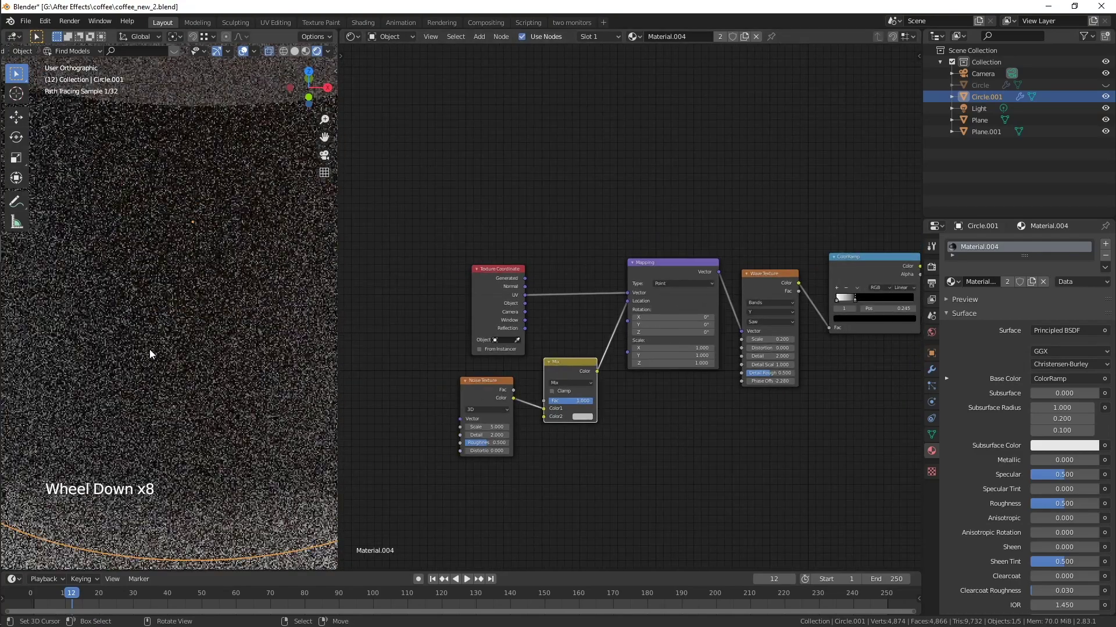
{"action": "scroll", "coordinate": [170, 341], "scroll_direction": "down", "scroll_amount": 3}
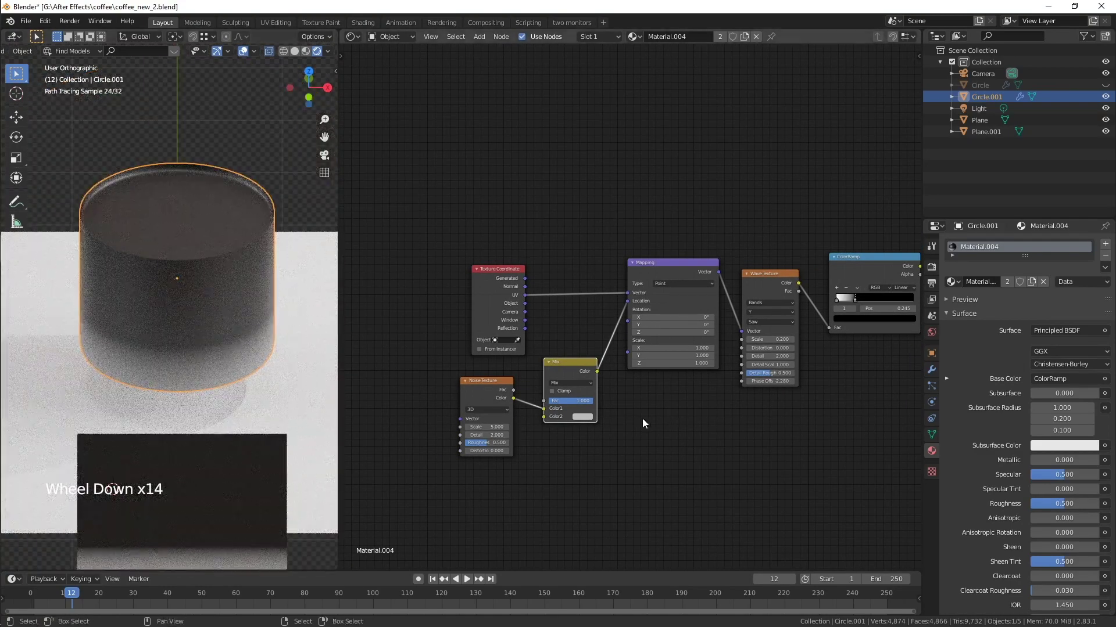
{"action": "scroll", "coordinate": [641, 423], "scroll_direction": "up", "scroll_amount": 2}
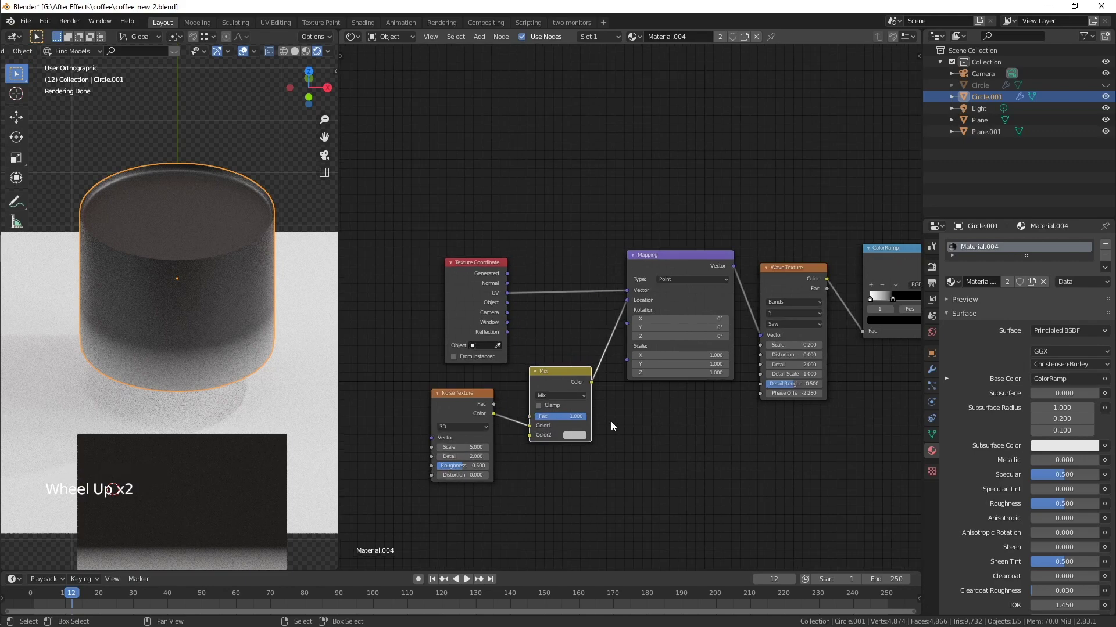
{"action": "scroll", "coordinate": [849, 420], "scroll_direction": "down", "scroll_amount": 3}
{"action": "middle_click_drag", "start_coordinate": [849, 420], "coordinate": [748, 447], "text": "shift"}
{"action": "scroll", "coordinate": [645, 419], "scroll_direction": "up", "scroll_amount": 6}
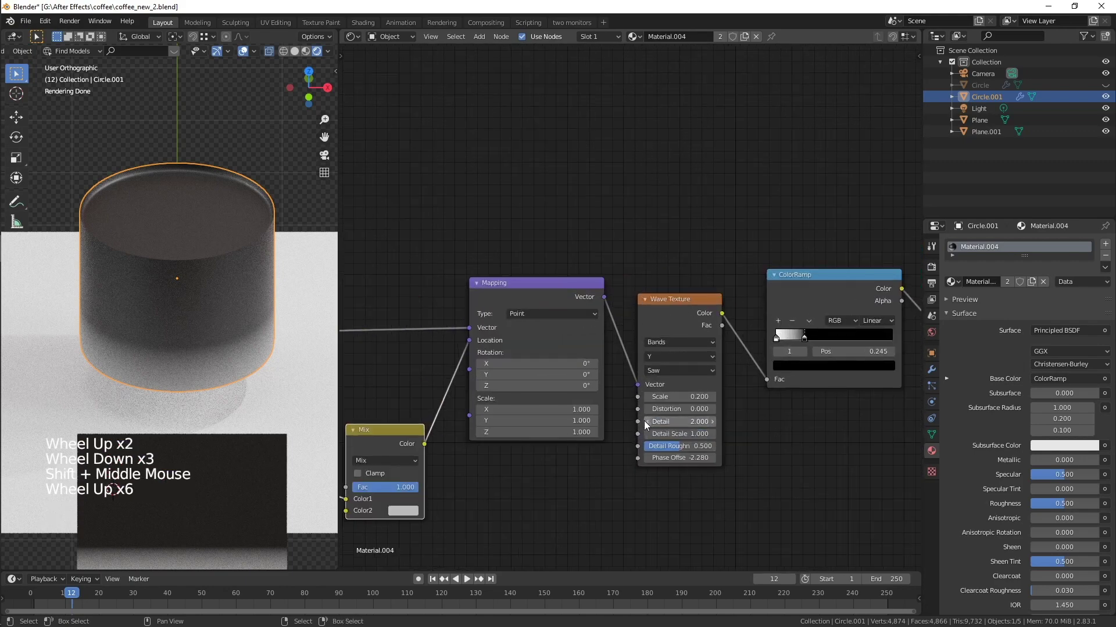
{"action": "left_click_drag", "start_coordinate": [677, 457], "coordinate": [671, 457]}
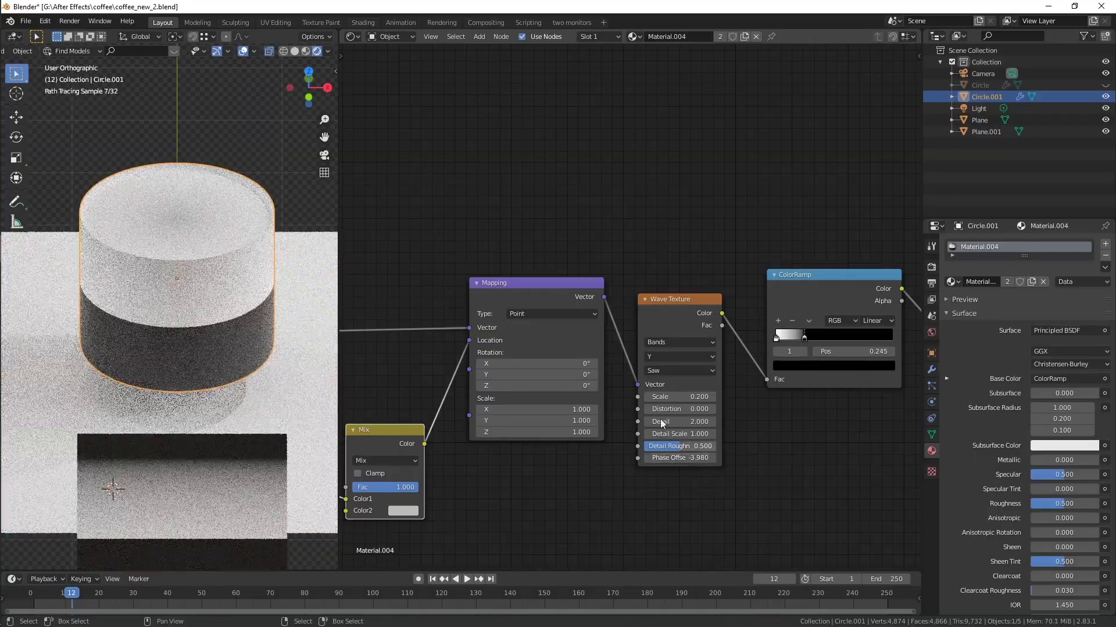
{"action": "scroll", "coordinate": [179, 339], "scroll_direction": "up", "scroll_amount": 3}
{"action": "scroll", "coordinate": [197, 351], "scroll_direction": "up", "scroll_amount": 7}
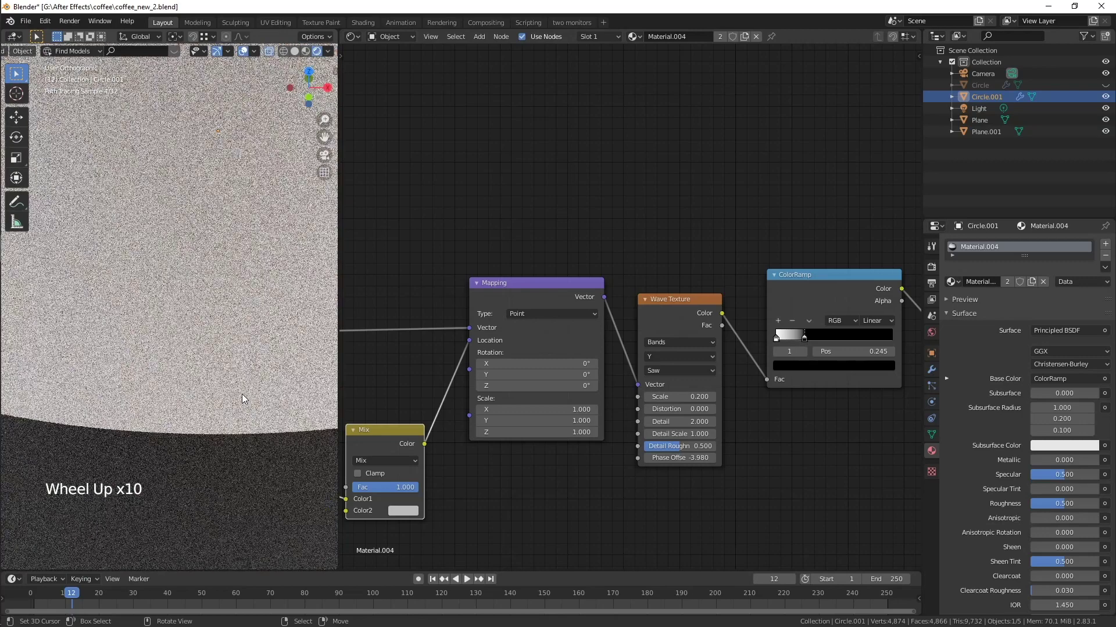
Set the factor of the Mix node between the Noise Texture and Mapping nodes to 0.950.
{"action": "scroll", "coordinate": [477, 489], "scroll_direction": "down", "scroll_amount": 4}
{"action": "middle_click_drag", "start_coordinate": [477, 488], "coordinate": [685, 416], "text": "shift"}
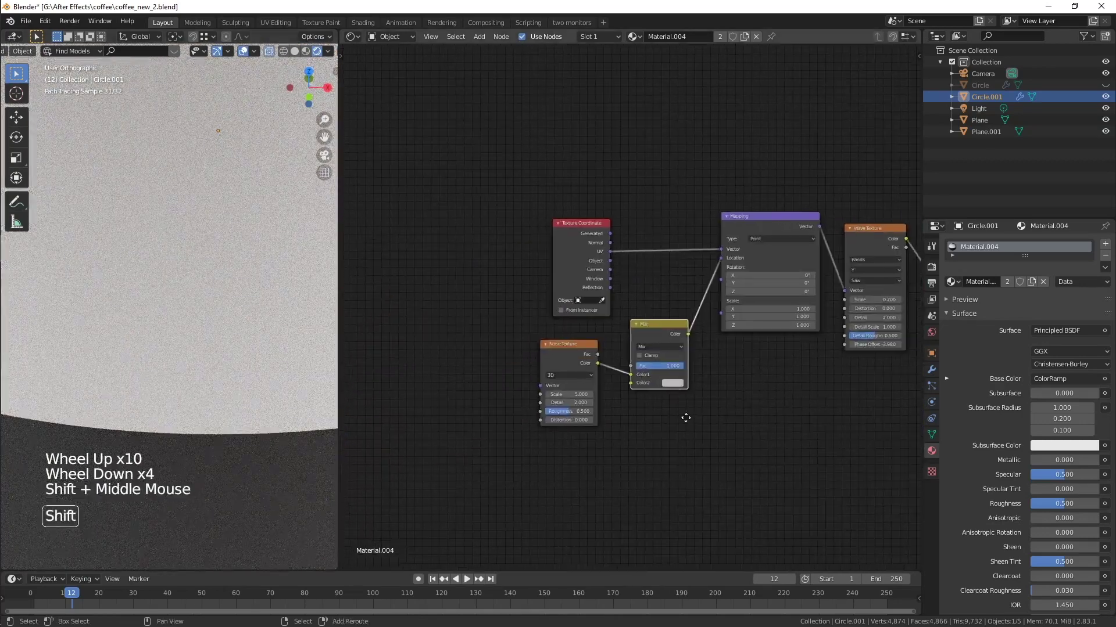
{"action": "scroll", "coordinate": [678, 403], "scroll_direction": "up", "scroll_amount": 6}
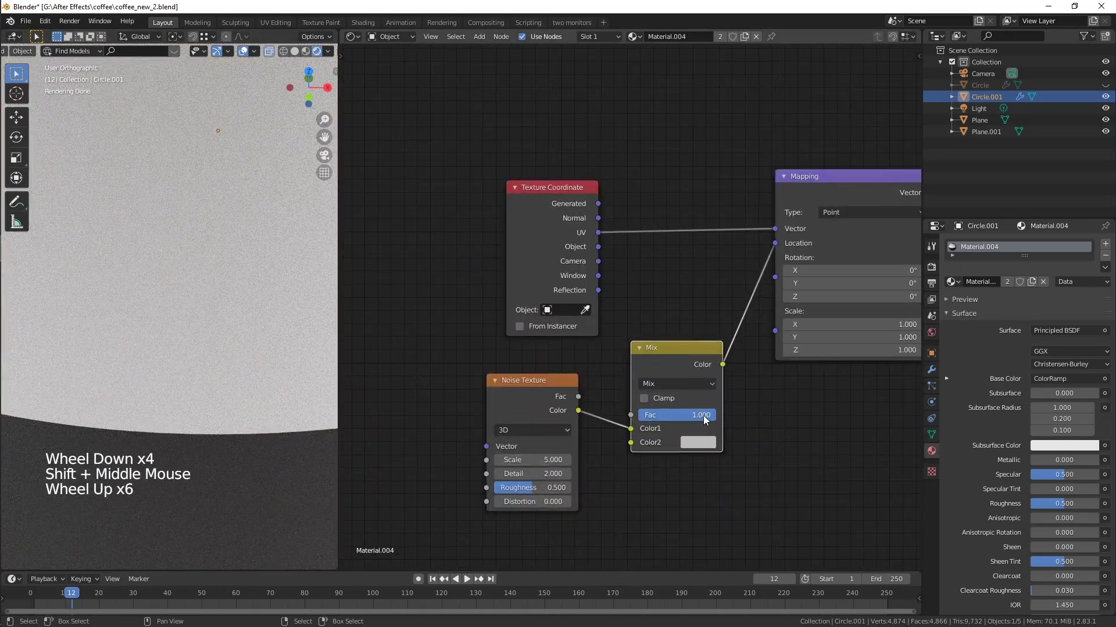
{"action": "left_click_drag", "start_coordinate": [678, 415], "coordinate": [675, 415]}
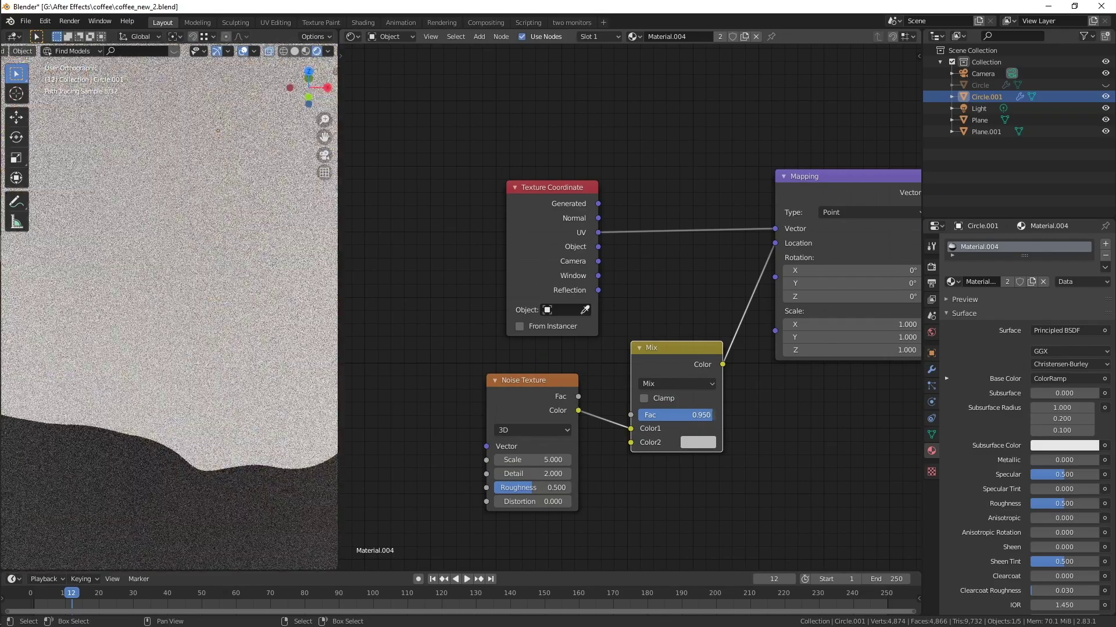
Set the Noise Texture's scale to 120 for a finer, rougher boundary between the light and dark layers.
{"action": "left_click_drag", "start_coordinate": [526, 462], "coordinate": [602, 462]}
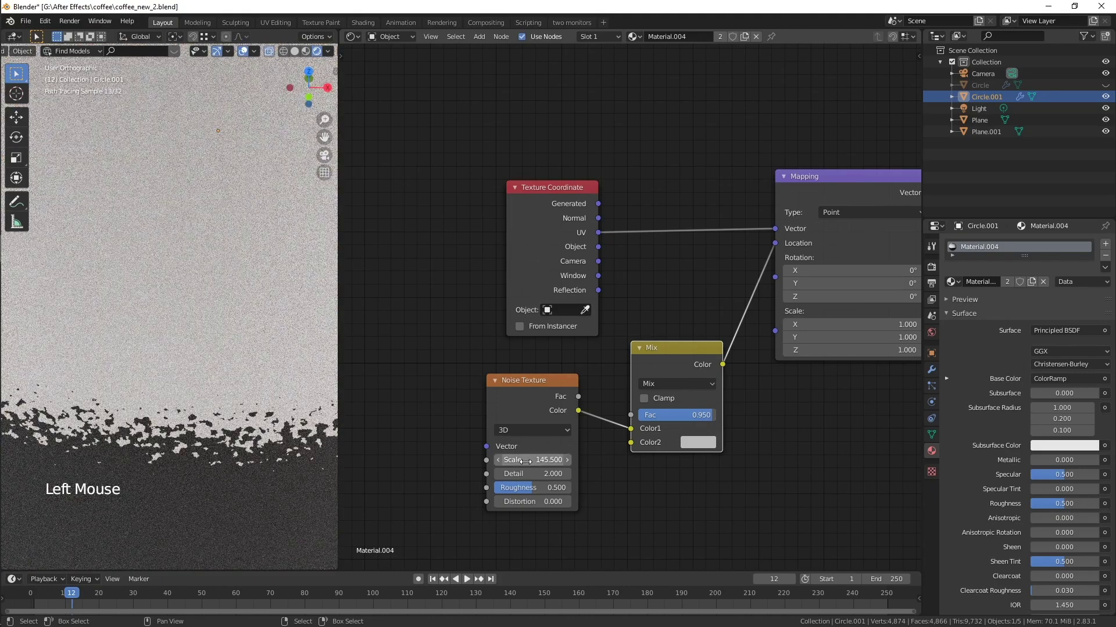
{"action": "type", "text": "120"}
{"action": "key", "text": "Return"}
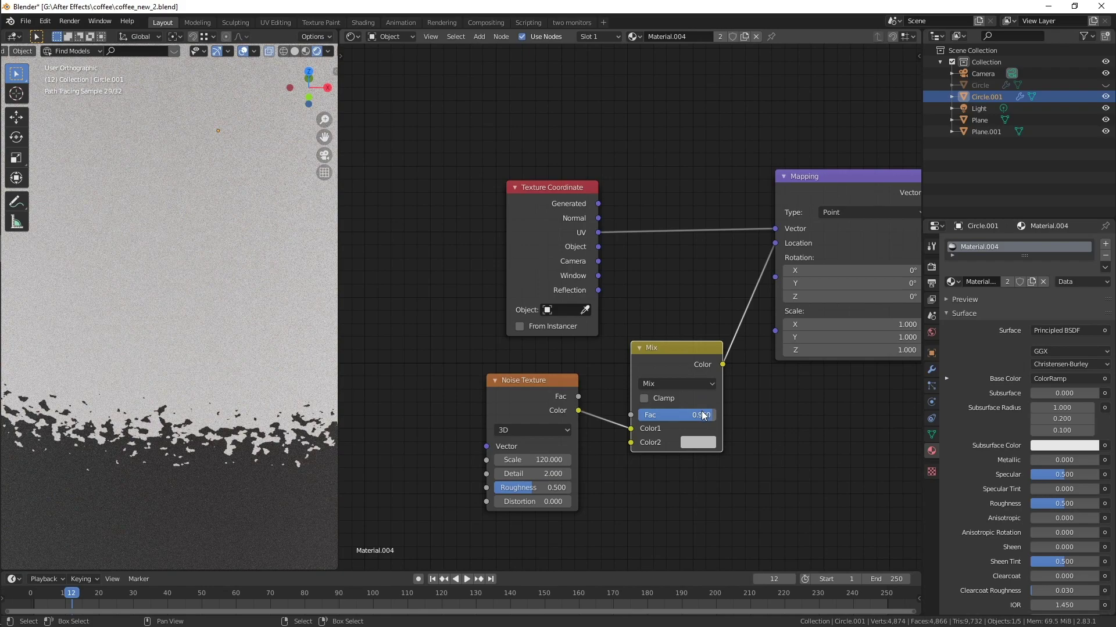
Set the Wave Texture's phase offset to about -4.380 to raise the dark layer close to the inner object's top.
{"action": "scroll", "coordinate": [183, 405], "scroll_direction": "down", "scroll_amount": 5}
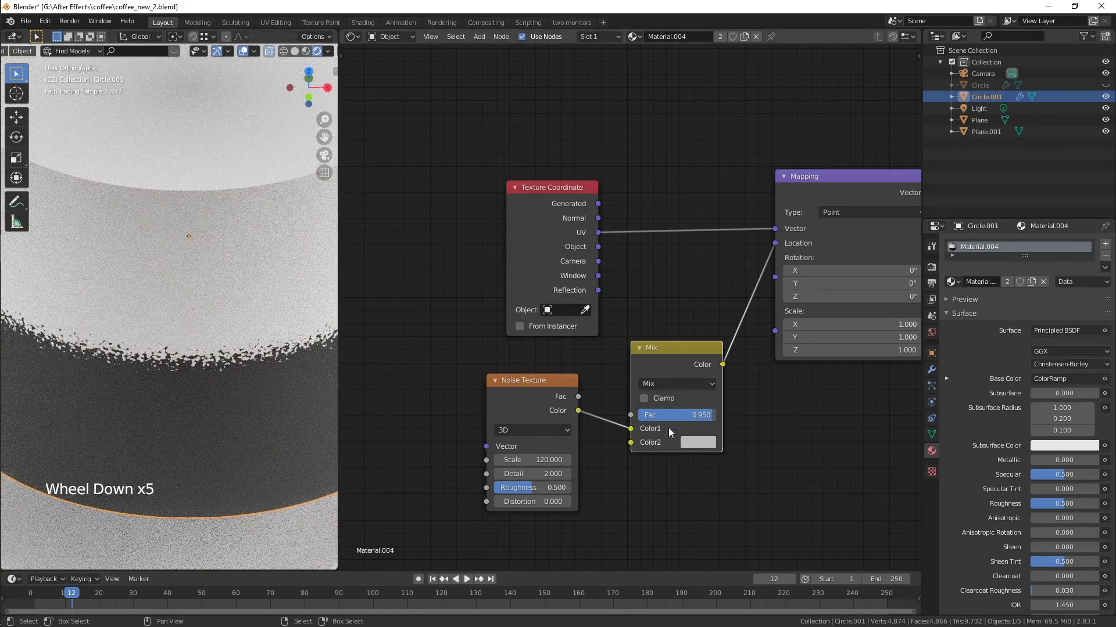
{"action": "scroll", "coordinate": [221, 383], "scroll_direction": "down", "scroll_amount": 5}
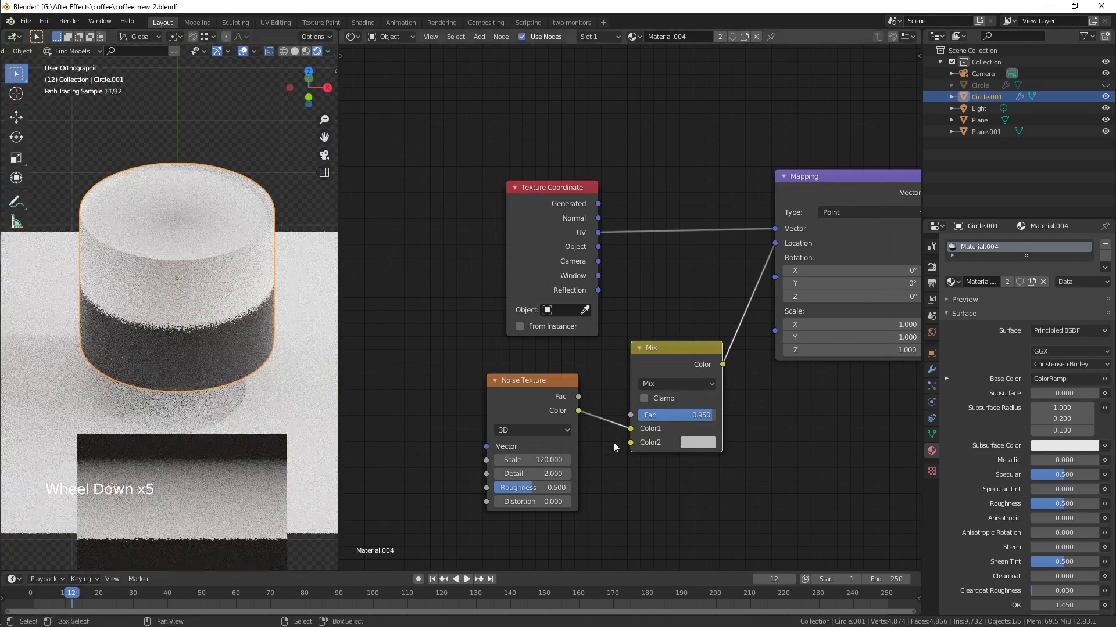
{"action": "scroll", "coordinate": [807, 437], "scroll_direction": "down", "scroll_amount": 1}
{"action": "middle_click_drag", "start_coordinate": [808, 436], "coordinate": [529, 444], "text": "shift"}
{"action": "scroll", "coordinate": [733, 401], "scroll_direction": "up", "scroll_amount": 3}
{"action": "mouse_move", "coordinate": [740, 407]}
{"action": "left_mouse_down"}
{"action": "mouse_move", "coordinate": [759, 406]}
{"action": "mouse_move", "coordinate": [735, 406]}
{"action": "left_mouse_up"}
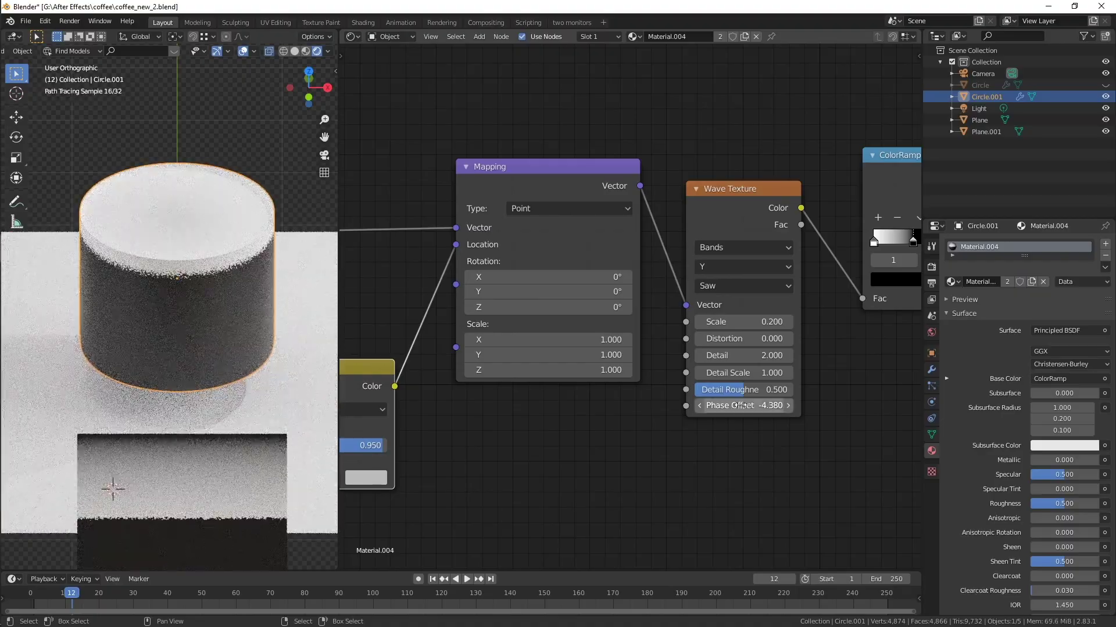
{"action": "scroll", "coordinate": [212, 277], "scroll_direction": "up", "scroll_amount": 4}
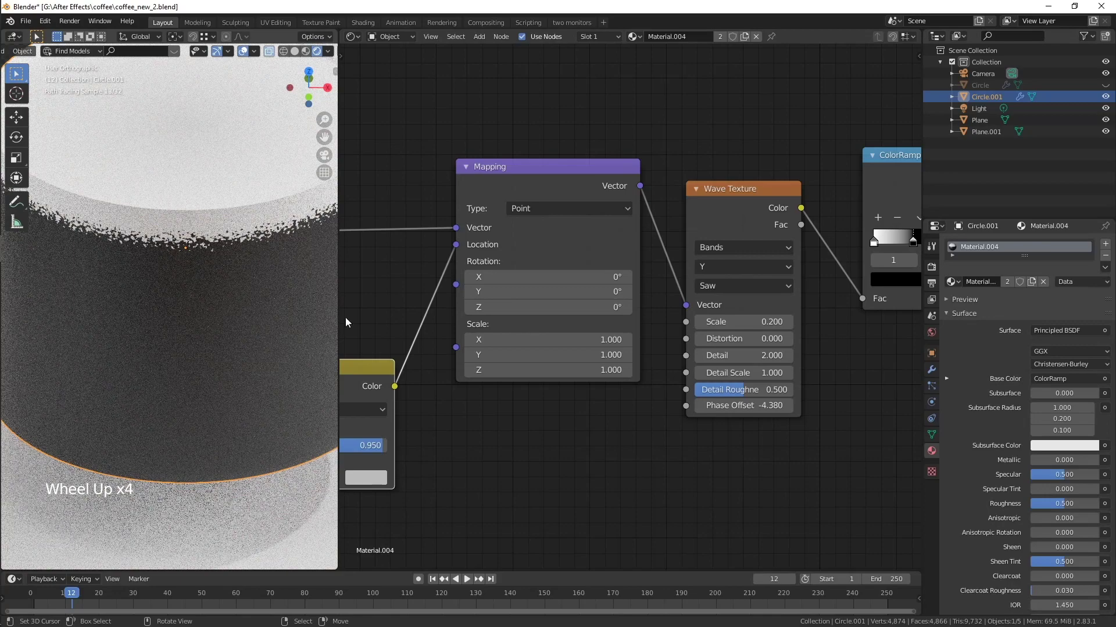
Duplicate the Mix node into the link to the Mapping's Location, and duplicate the Noise Texture below the first Mix node.
{"action": "scroll", "coordinate": [515, 430], "scroll_direction": "down", "scroll_amount": 4}
{"action": "middle_click_drag", "start_coordinate": [515, 430], "coordinate": [665, 450], "text": "shift"}
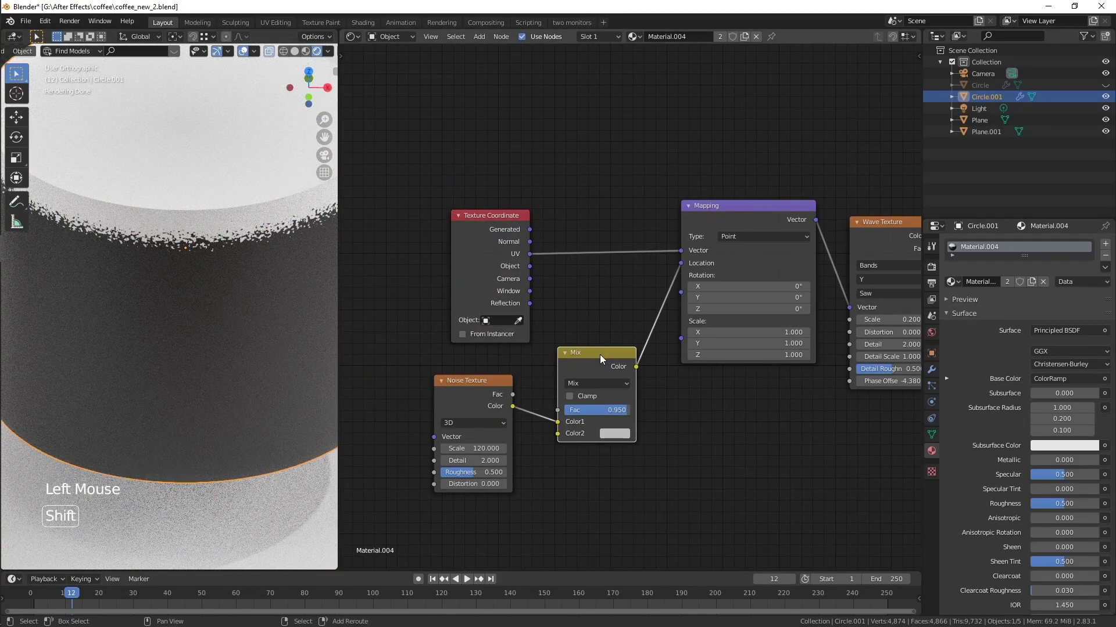
{"action": "key", "text": "shift+d"}
{"action": "left_click", "coordinate": [723, 286]}
{"action": "left_click", "coordinate": [468, 379]}
{"action": "key", "text": "shift+d"}
{"action": "left_click", "coordinate": [619, 467]}
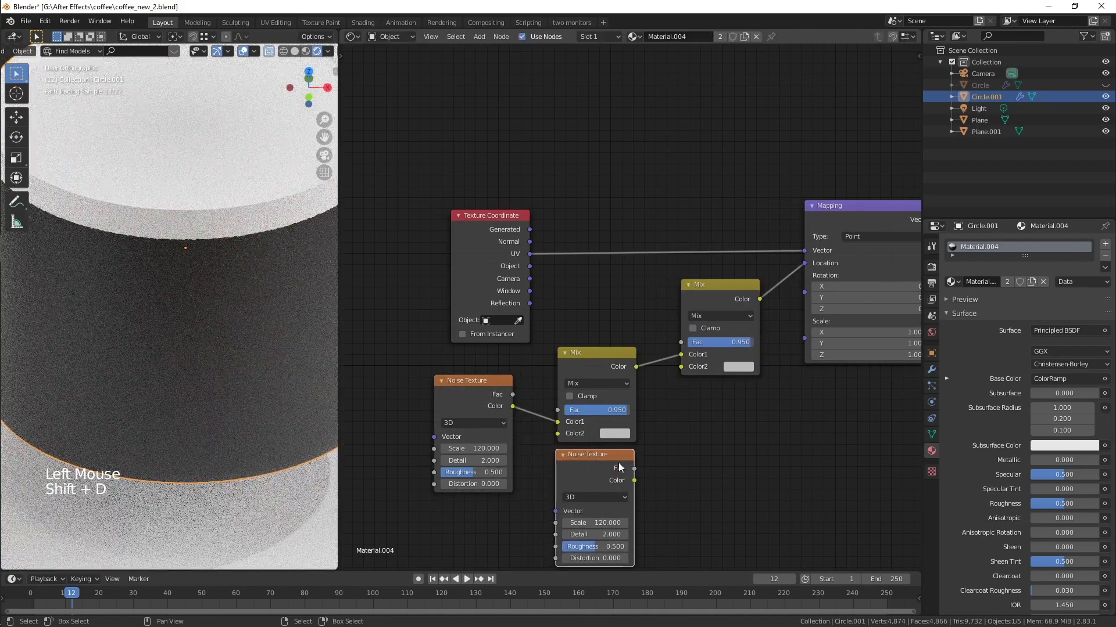
Connect the duplicated Noise Texture's Color to the second Mix's Color2 at a factor of 0.010, and set that noise's scale to 5000.
{"action": "left_click_drag", "start_coordinate": [682, 365], "coordinate": [681, 366]}
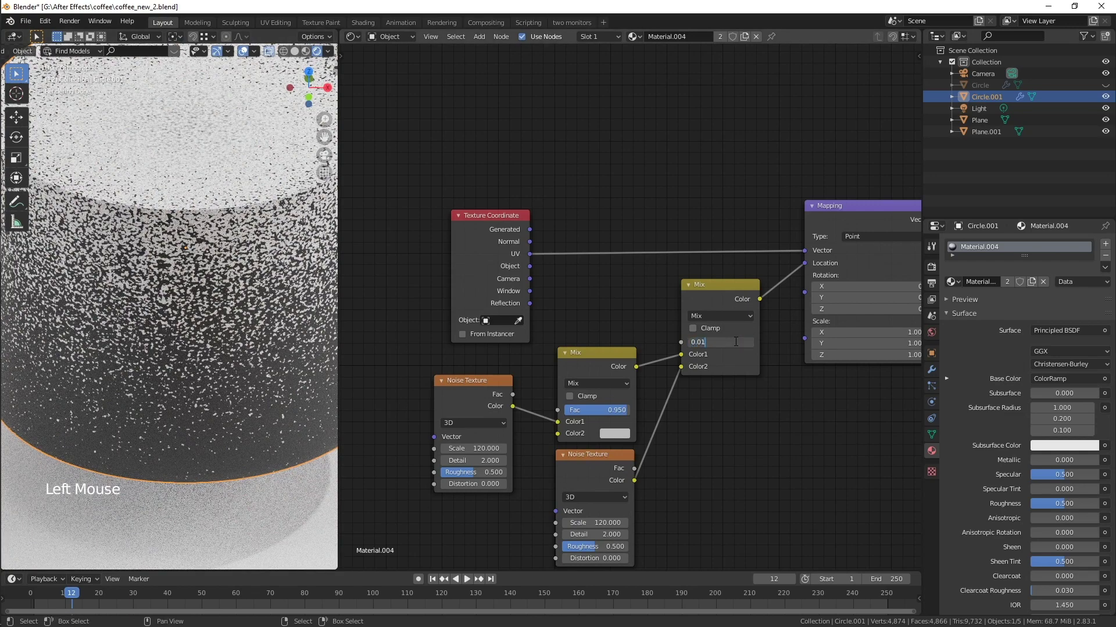
{"action": "key", "text": "Return"}
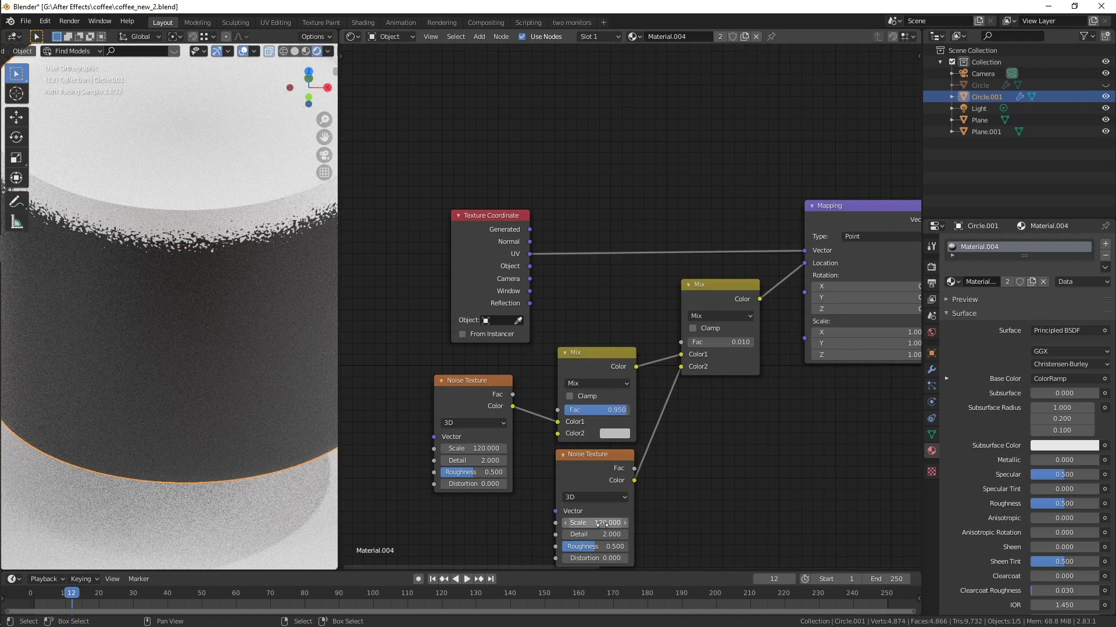
{"action": "key", "text": "Return"}
Compare the boundary up close by disconnecting the second Noise Texture from the second Mix's Color2 and reconnecting it.
{"action": "scroll", "coordinate": [239, 181], "scroll_direction": "up", "scroll_amount": 6}
{"action": "middle_click_drag", "start_coordinate": [240, 181], "coordinate": [251, 327], "text": "shift"}
{"action": "scroll", "coordinate": [247, 319], "scroll_direction": "up", "scroll_amount": 9}
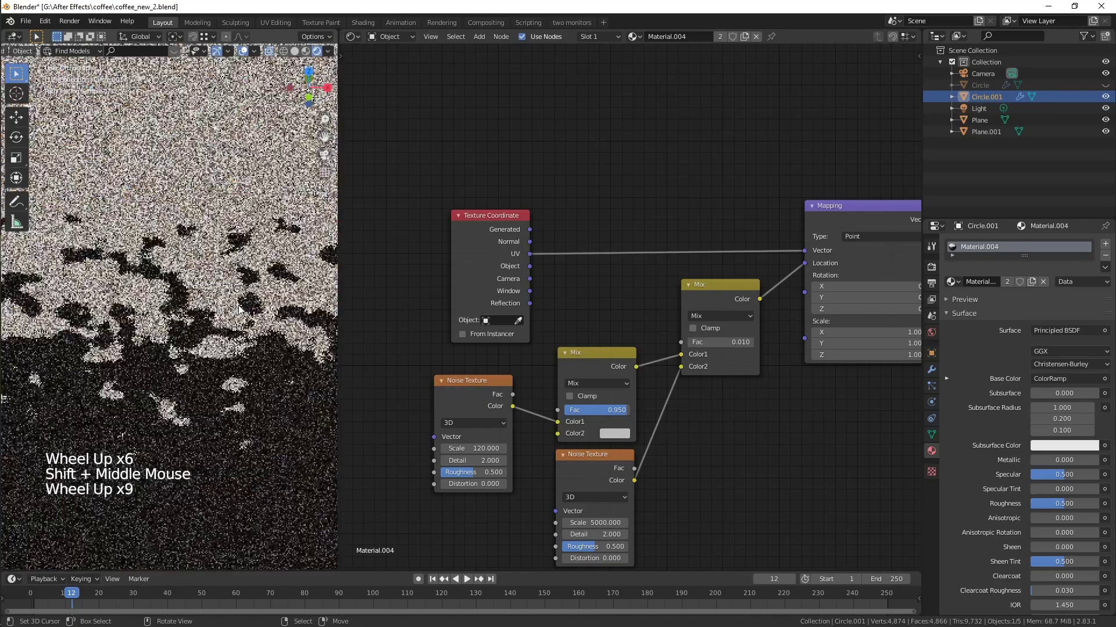
{"action": "left_click_drag", "start_coordinate": [681, 367], "coordinate": [683, 416]}
{"action": "left_click_drag", "start_coordinate": [633, 480], "coordinate": [685, 364]}
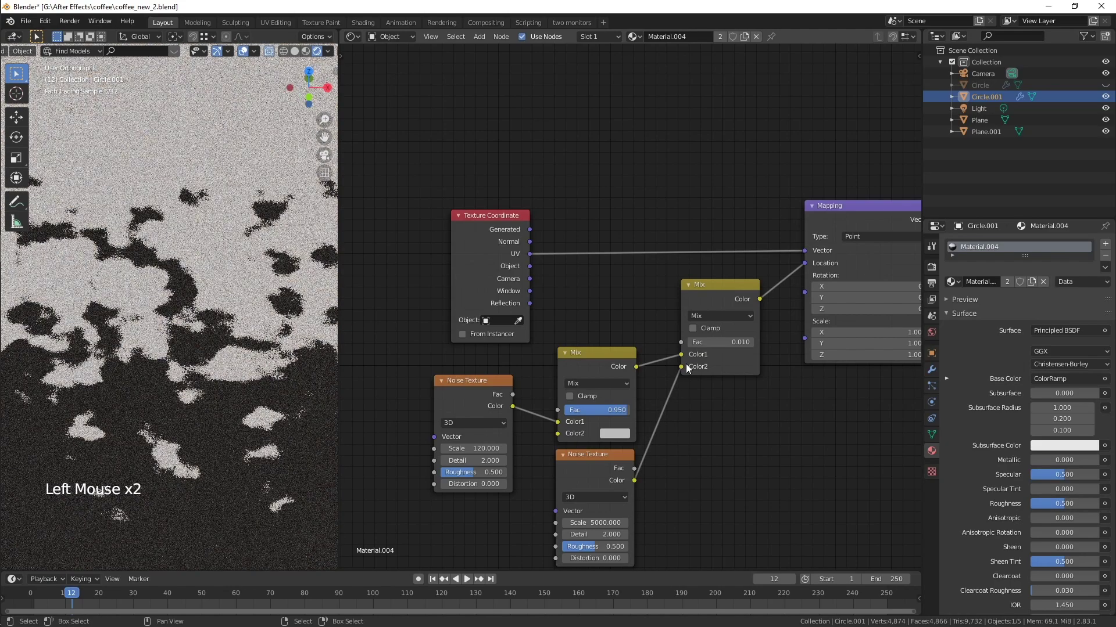
Examine the layered boundary on the whole inner object and the reference plane, along with the node chain.
{"action": "scroll", "coordinate": [772, 458], "scroll_direction": "down", "scroll_amount": 5}
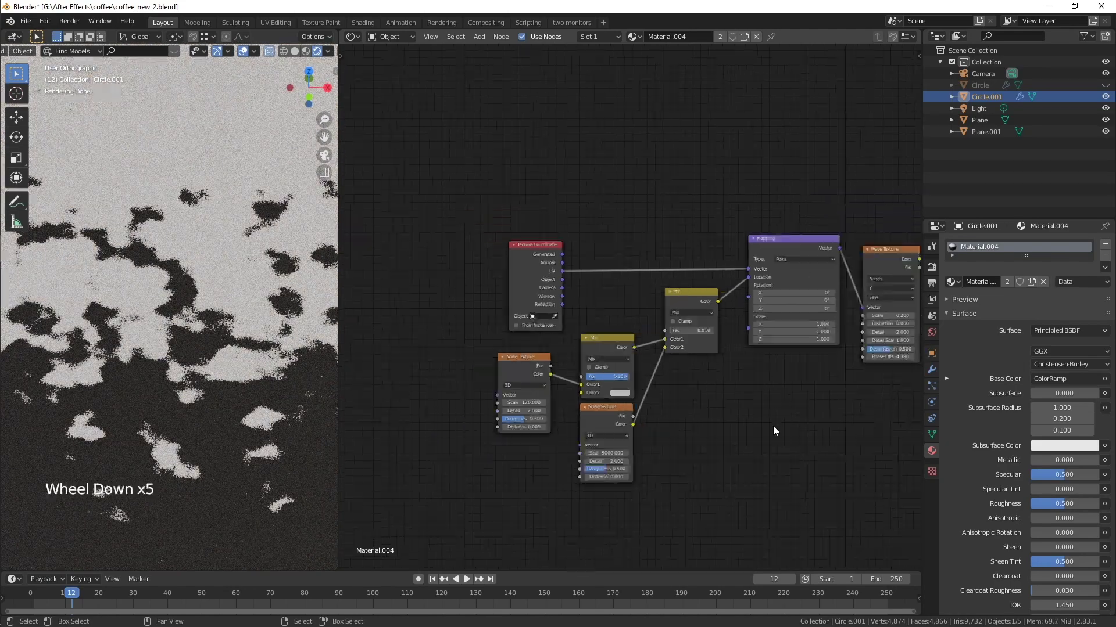
{"action": "scroll", "coordinate": [173, 364], "scroll_direction": "down", "scroll_amount": 18}
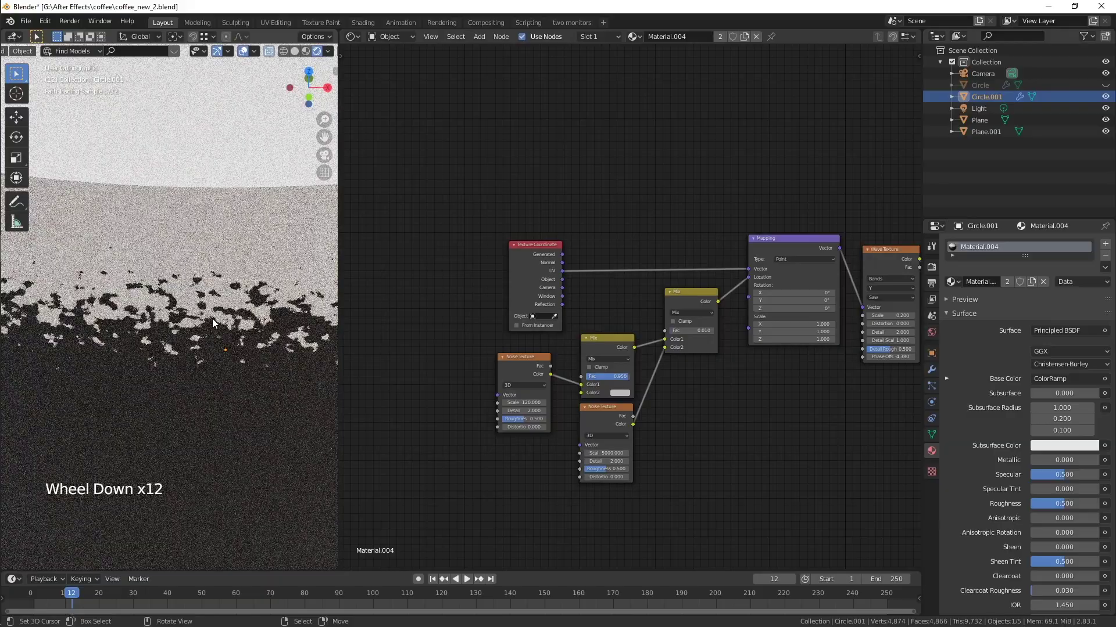
{"action": "middle_click_drag", "start_coordinate": [241, 395], "coordinate": [254, 306], "text": "shift"}
{"action": "scroll", "coordinate": [254, 307], "scroll_direction": "down", "scroll_amount": 2}
{"action": "middle_click_drag", "start_coordinate": [284, 347], "coordinate": [280, 331], "text": "shift"}
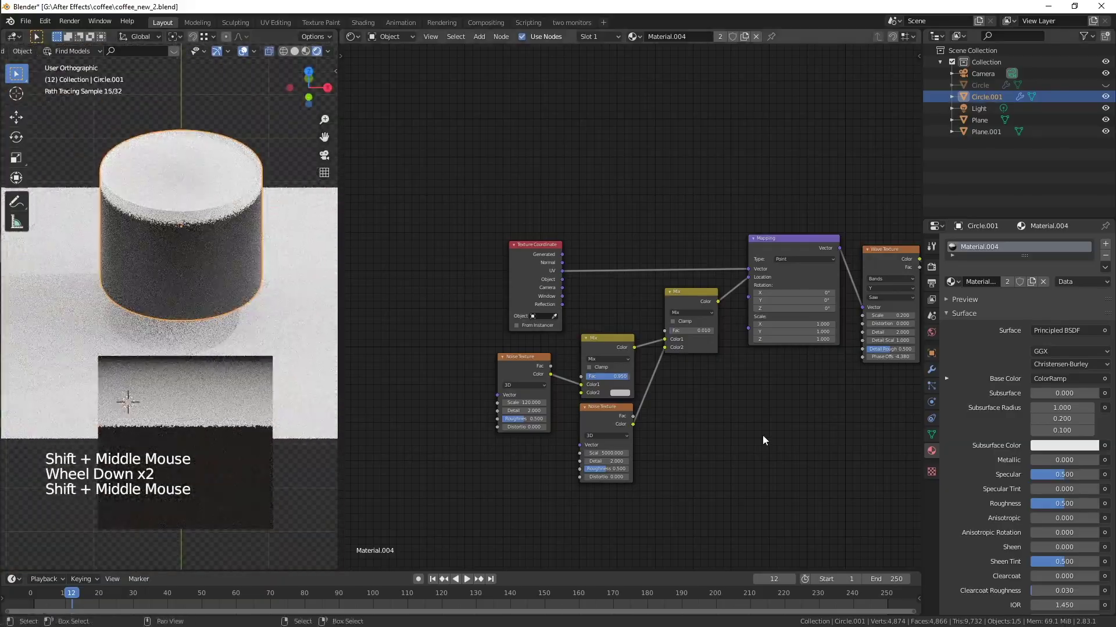
{"action": "scroll", "coordinate": [767, 434], "scroll_direction": "down", "scroll_amount": 7}
{"action": "middle_click_drag", "start_coordinate": [774, 435], "coordinate": [709, 415], "text": "shift"}
{"action": "scroll", "coordinate": [709, 414], "scroll_direction": "up", "scroll_amount": 3}
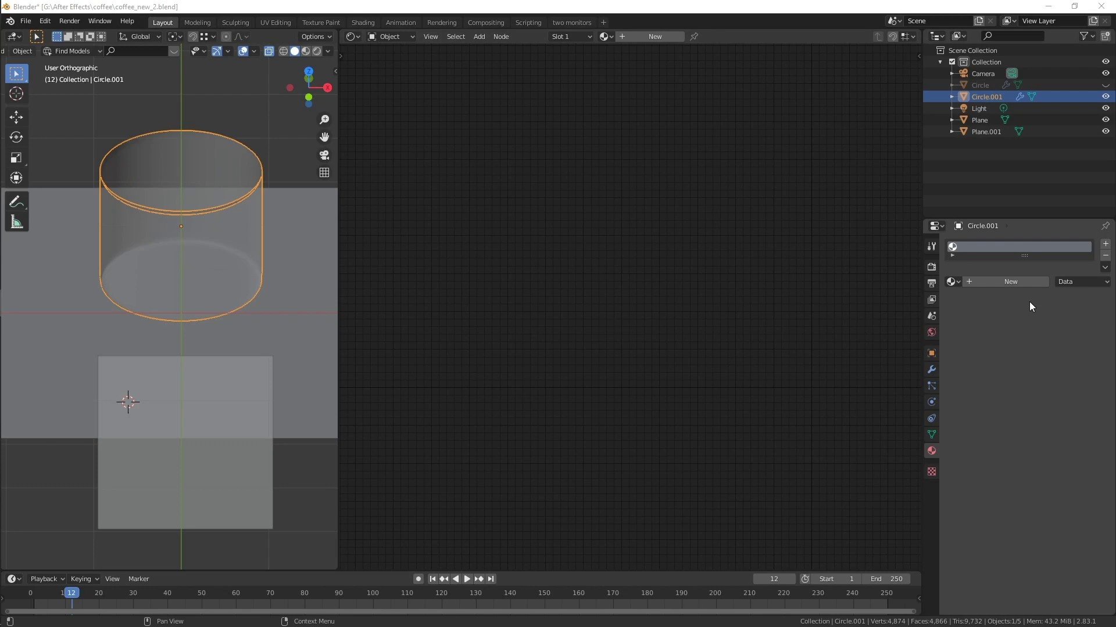
Create a new material on the inner object and copy it to the reference plane.
{"action": "left_click", "coordinate": [1016, 282]}
{"action": "scroll", "coordinate": [849, 292], "scroll_direction": "down", "scroll_amount": 2}
{"action": "middle_click_drag", "start_coordinate": [849, 291], "coordinate": [787, 259], "text": "shift"}
{"action": "right_click", "coordinate": [223, 479]}
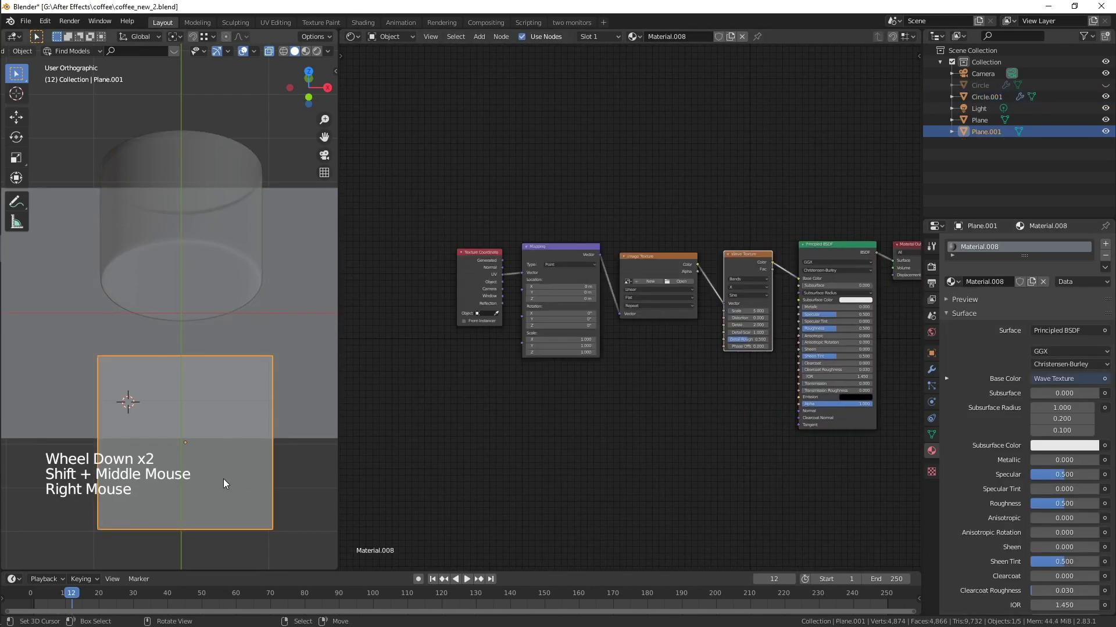
{"action": "right_click", "coordinate": [200, 145], "text": "shift"}
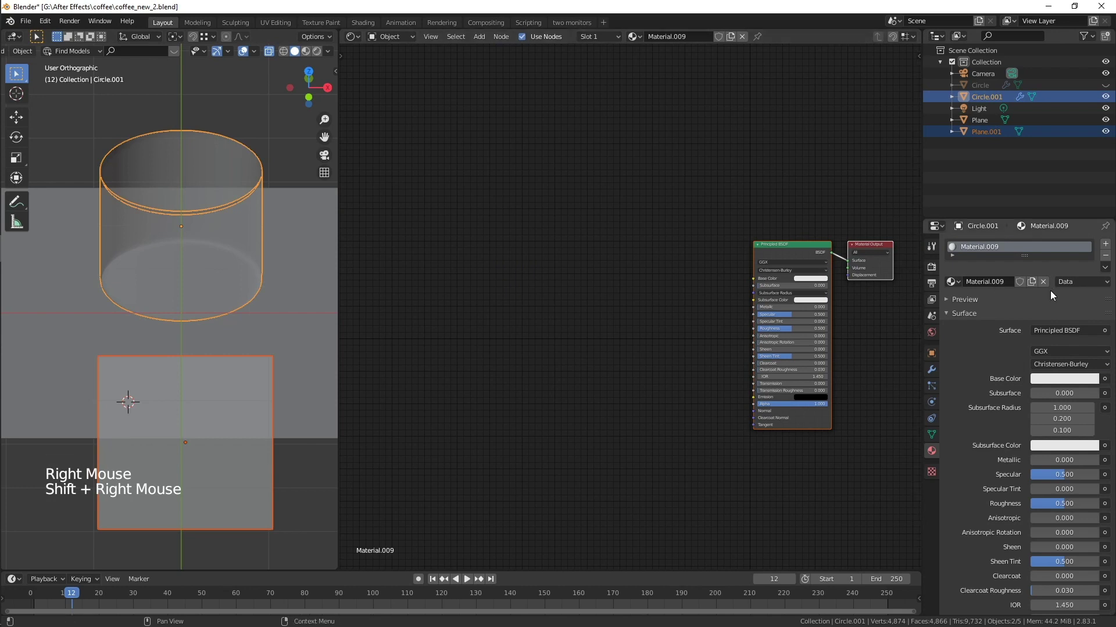
{"action": "left_click", "coordinate": [1107, 266]}
{"action": "left_click", "coordinate": [1040, 314]}
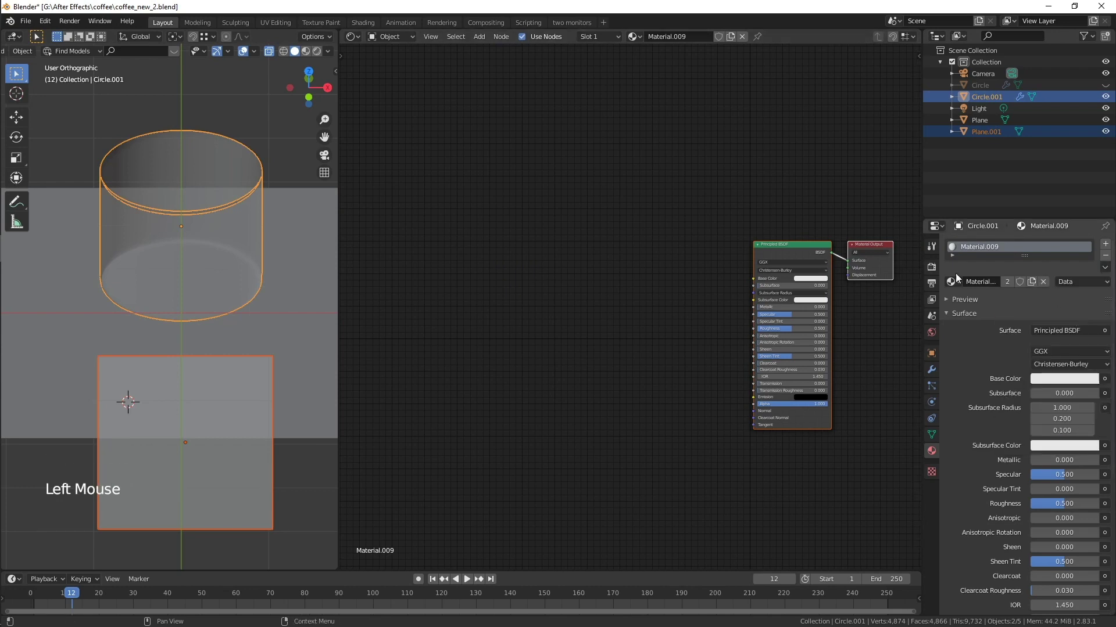
Add a Texture Coordinate, Mapping and Image Texture chain feeding the Principled BSDF's Base Color, spaced clear of the shader node.
{"action": "left_click", "coordinate": [811, 243]}
{"action": "key", "text": "ctrl+t"}
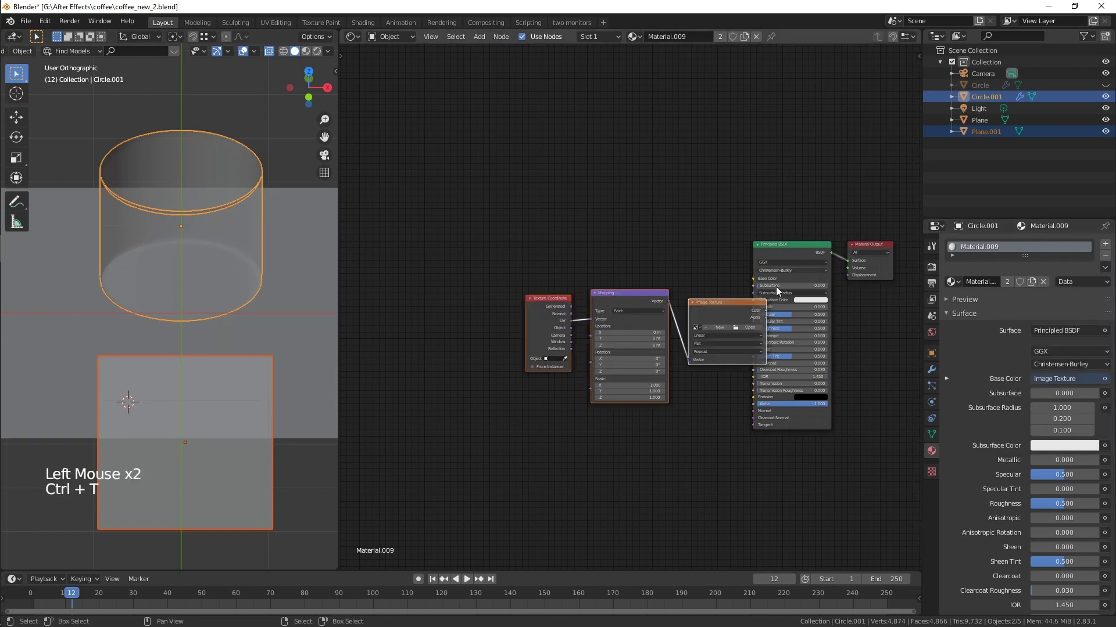
{"action": "key", "text": "g"}
{"action": "left_click", "coordinate": [658, 251]}
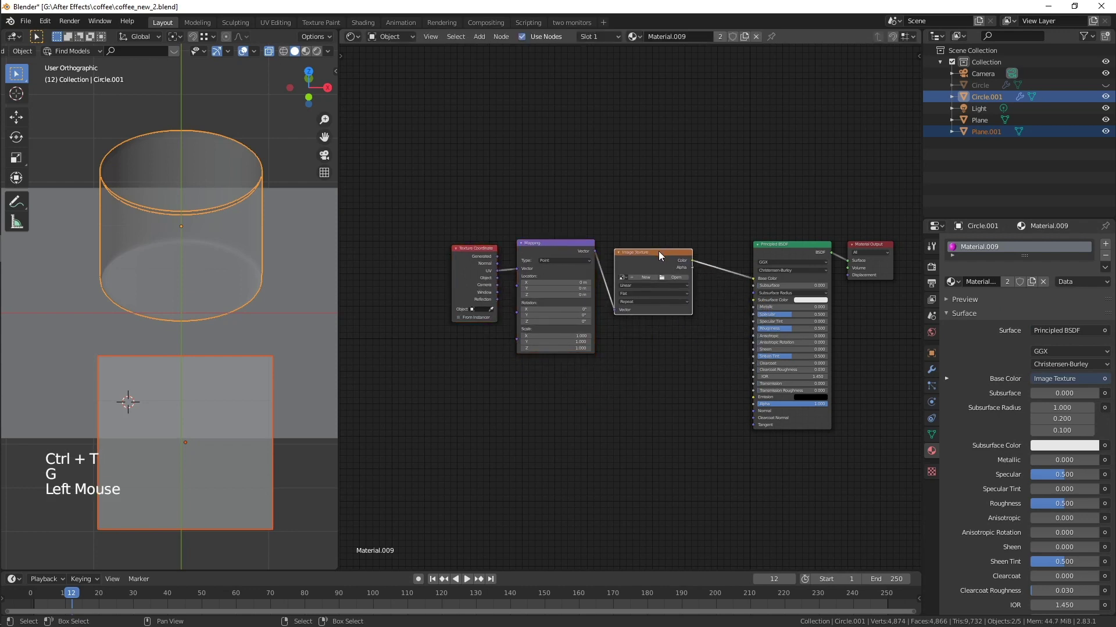
Switch the Image Texture node to a Wave Texture.
{"action": "key", "text": "shift+s"}
{"action": "mouse_move", "coordinate": [640, 235]}
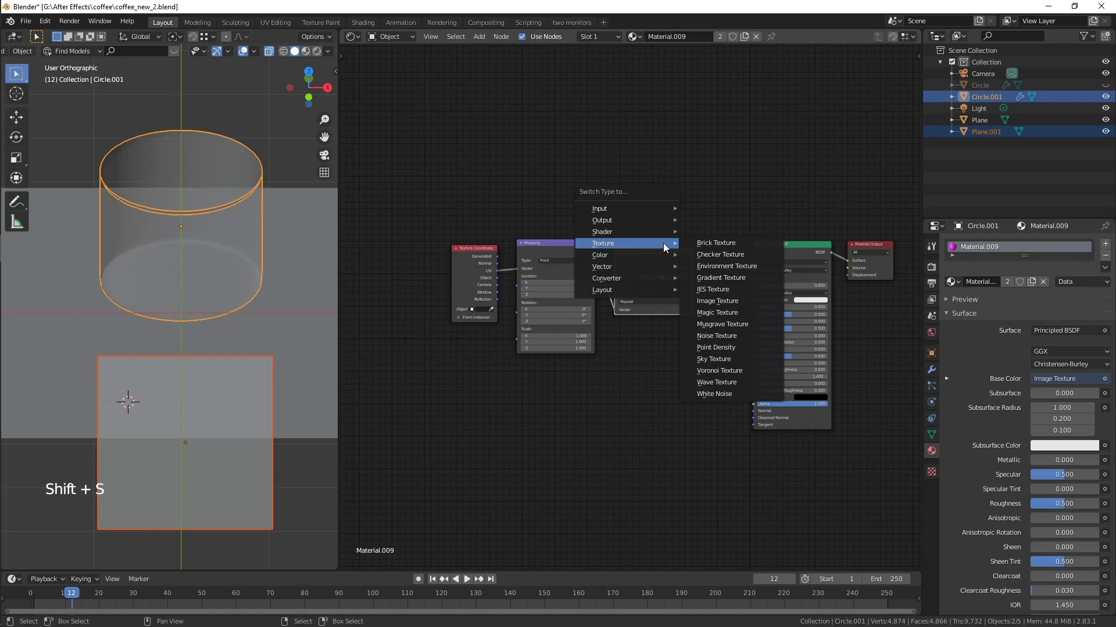
{"action": "left_click", "coordinate": [730, 381]}
Show the viewport in rendered shading and set the Wave Texture's bands direction to Y.
{"action": "scroll", "coordinate": [674, 312], "scroll_direction": "up", "scroll_amount": 8}
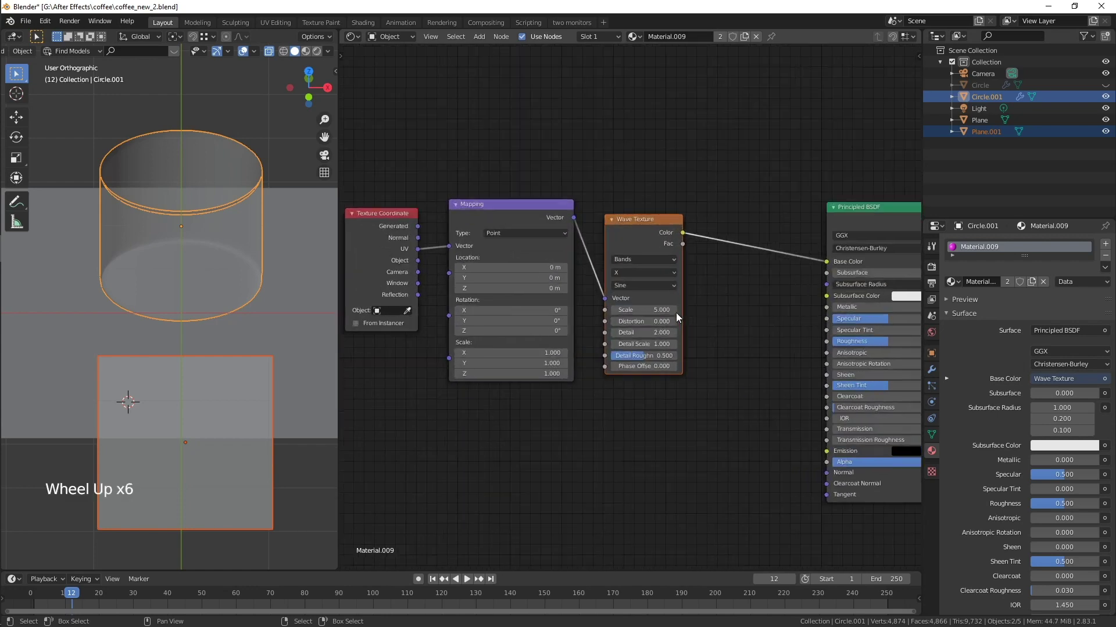
{"action": "left_click", "coordinate": [317, 51]}
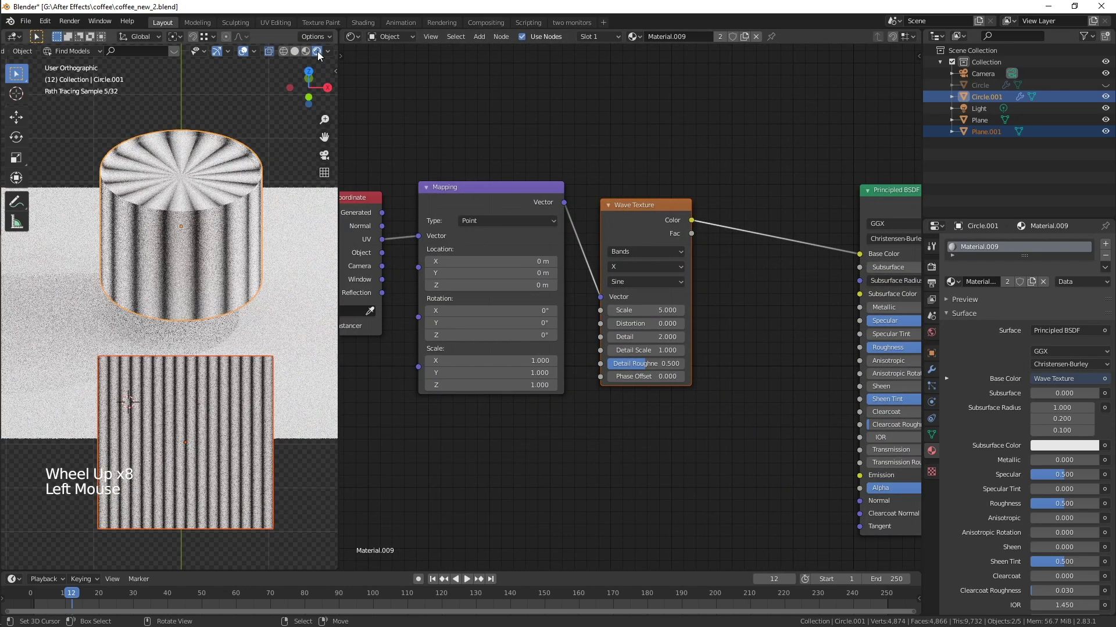
{"action": "scroll", "coordinate": [711, 330], "scroll_direction": "up", "scroll_amount": 3}
{"action": "left_click", "coordinate": [631, 255]}
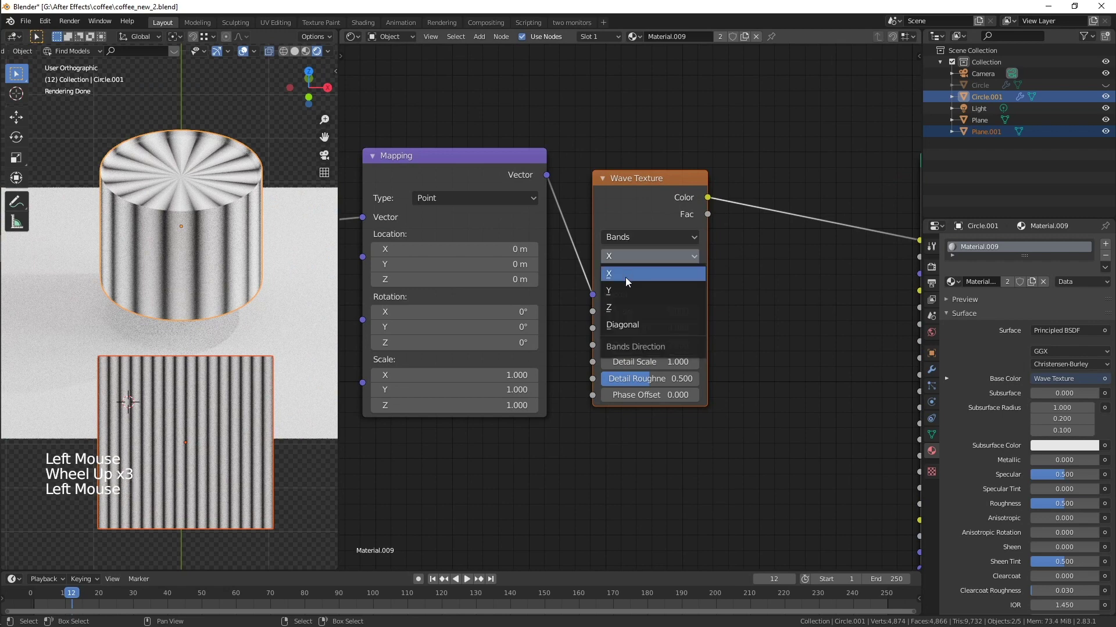
{"action": "left_click", "coordinate": [623, 291]}
Add a Noise Texture below the Mapping node and connect its Color output to the Wave Texture's Scale.
{"action": "scroll", "coordinate": [711, 308], "scroll_direction": "up", "scroll_amount": 1}
{"action": "middle_click_drag", "start_coordinate": [506, 470], "coordinate": [602, 406], "text": "shift"}
{"action": "scroll", "coordinate": [616, 386], "scroll_direction": "down", "scroll_amount": 6}
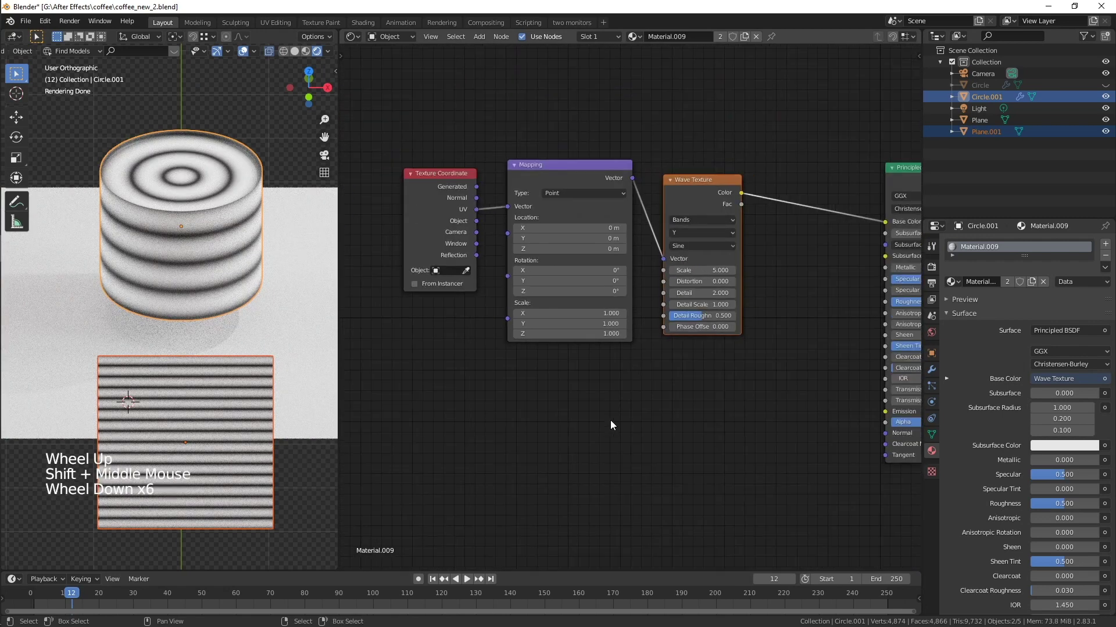
{"action": "key", "text": "shift+a"}
{"action": "mouse_move", "coordinate": [520, 403]}
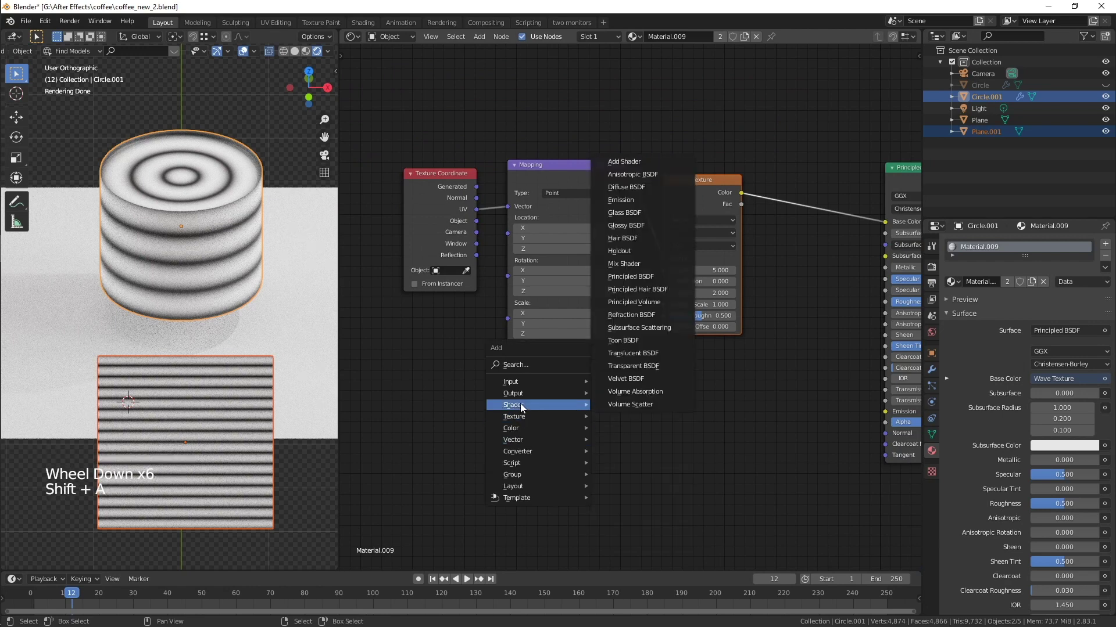
{"action": "left_click", "coordinate": [635, 352]}
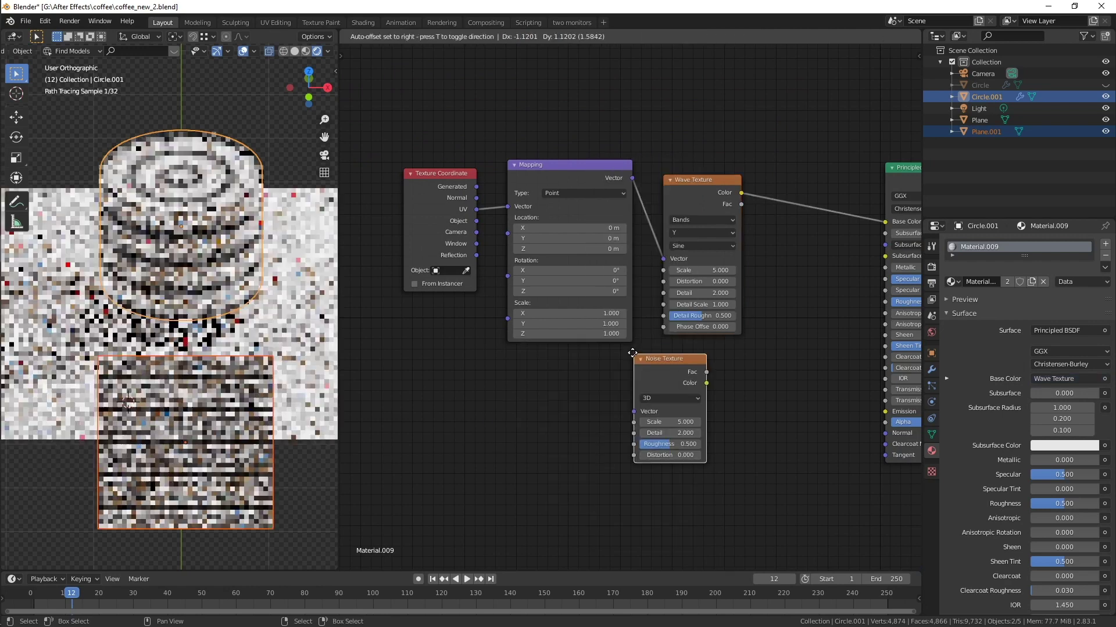
{"action": "left_click", "coordinate": [610, 373]}
{"action": "left_click_drag", "start_coordinate": [599, 375], "coordinate": [663, 268]}
Insert a ColorRamp node between the Wave Texture and the Principled BSDF's Base Color.
{"action": "middle_click_drag", "start_coordinate": [807, 300], "coordinate": [722, 324], "text": "shift"}
{"action": "scroll", "coordinate": [724, 315], "scroll_direction": "up", "scroll_amount": 2}
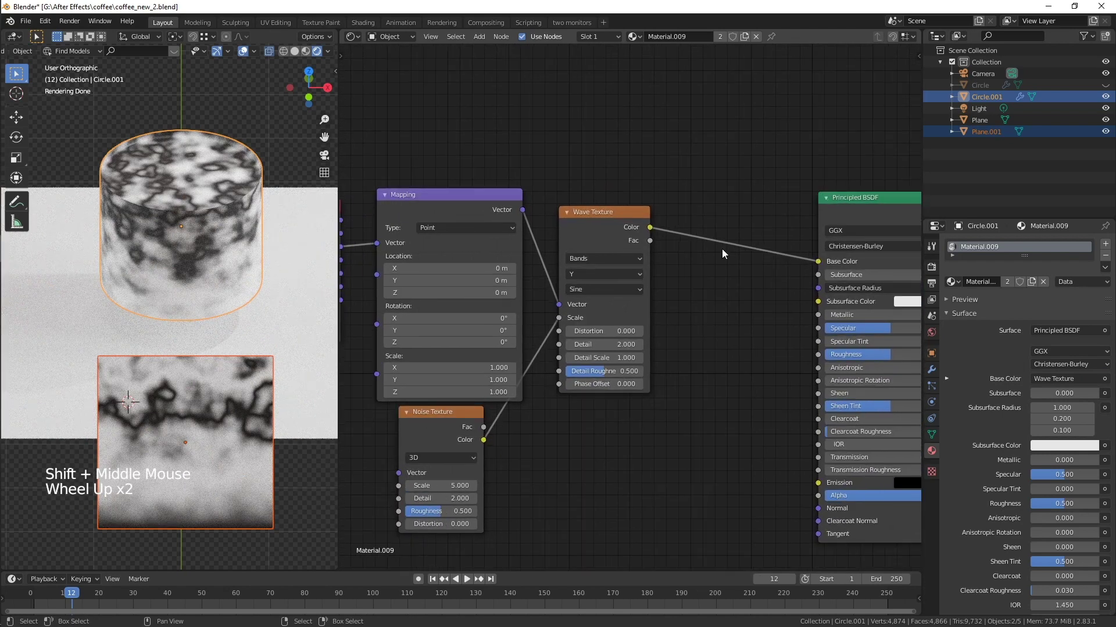
{"action": "key", "text": "shift+a"}
{"action": "mouse_move", "coordinate": [721, 251]}
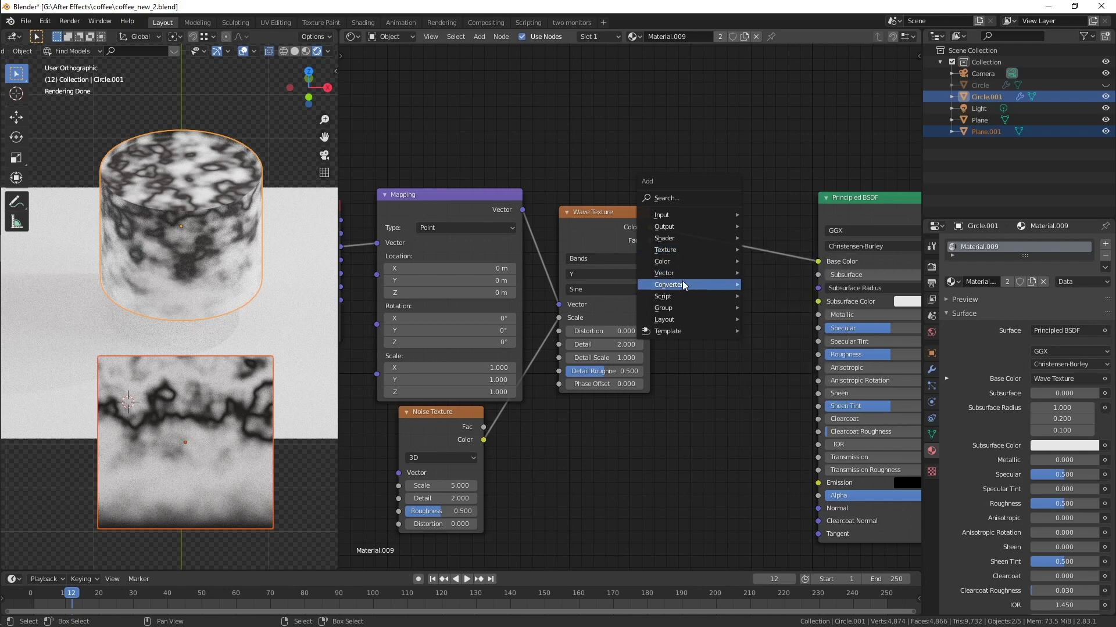
{"action": "mouse_move", "coordinate": [684, 284]}
{"action": "left_click", "coordinate": [766, 312]}
{"action": "left_click", "coordinate": [695, 214]}
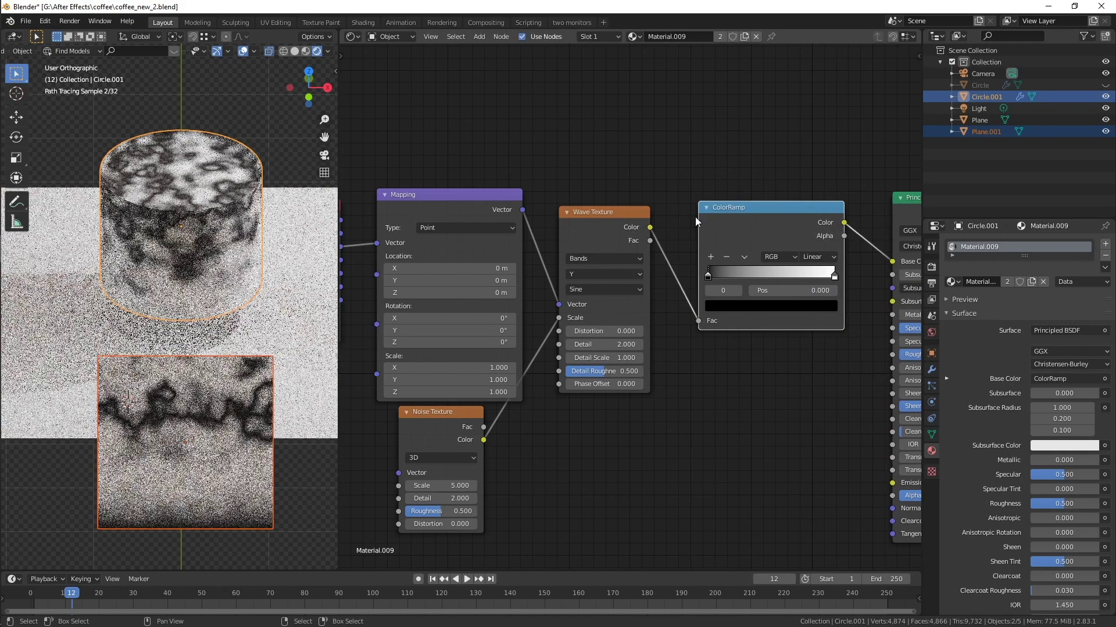
Set the ColorRamp to Constant interpolation and reverse its stops, with white at the start and black at about 0.645.
{"action": "left_click", "coordinate": [820, 257]}
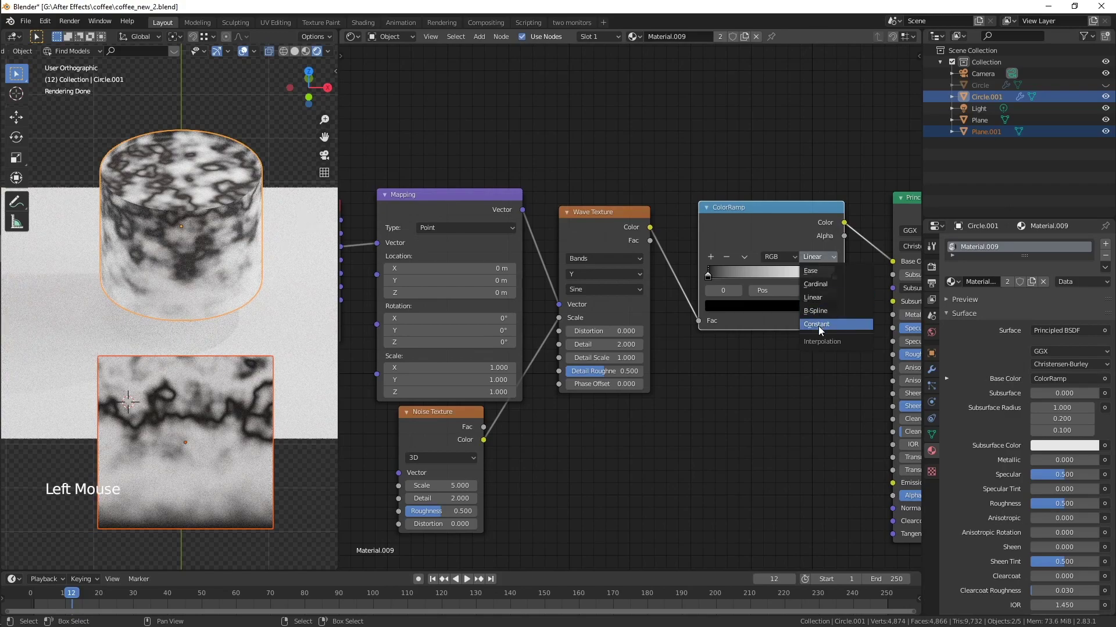
{"action": "left_click", "coordinate": [825, 322]}
{"action": "left_click_drag", "start_coordinate": [709, 278], "coordinate": [652, 277]}
{"action": "mouse_move", "coordinate": [791, 278]}
{"action": "left_mouse_down"}
{"action": "mouse_move", "coordinate": [771, 278]}
{"action": "mouse_move", "coordinate": [789, 278]}
{"action": "left_mouse_up"}
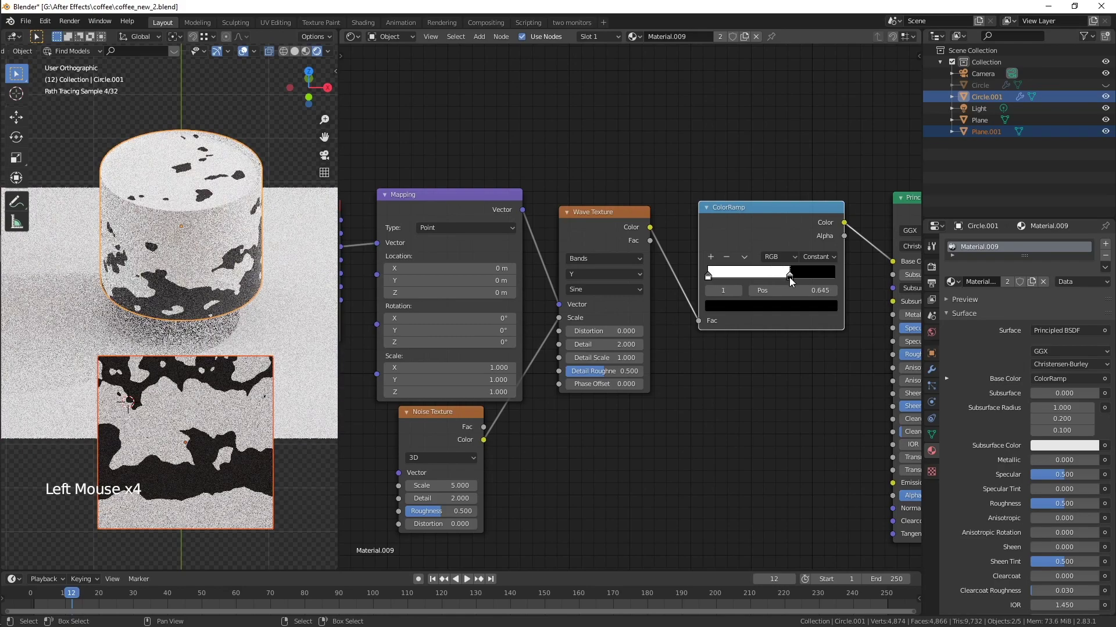
Set the Mapping node's X and Y scale to 0.5 and shift the ColorRamp's black stop to about 0.682.
{"action": "left_click", "coordinate": [488, 368]}
{"action": "type", "text": "0.5"}
{"action": "key", "text": "Tab"}
{"action": "type", "text": "0.5"}
{"action": "key", "text": "Return"}
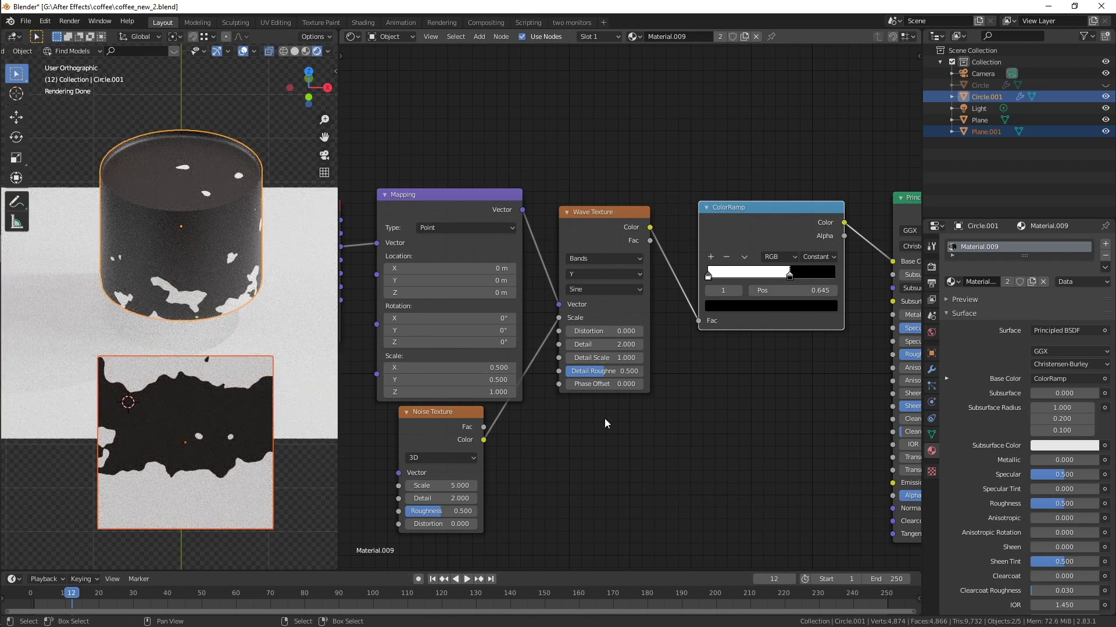
{"action": "mouse_move", "coordinate": [792, 281]}
{"action": "left_mouse_down"}
{"action": "mouse_move", "coordinate": [800, 276]}
{"action": "mouse_move", "coordinate": [767, 281]}
{"action": "mouse_move", "coordinate": [794, 278]}
{"action": "left_mouse_up"}
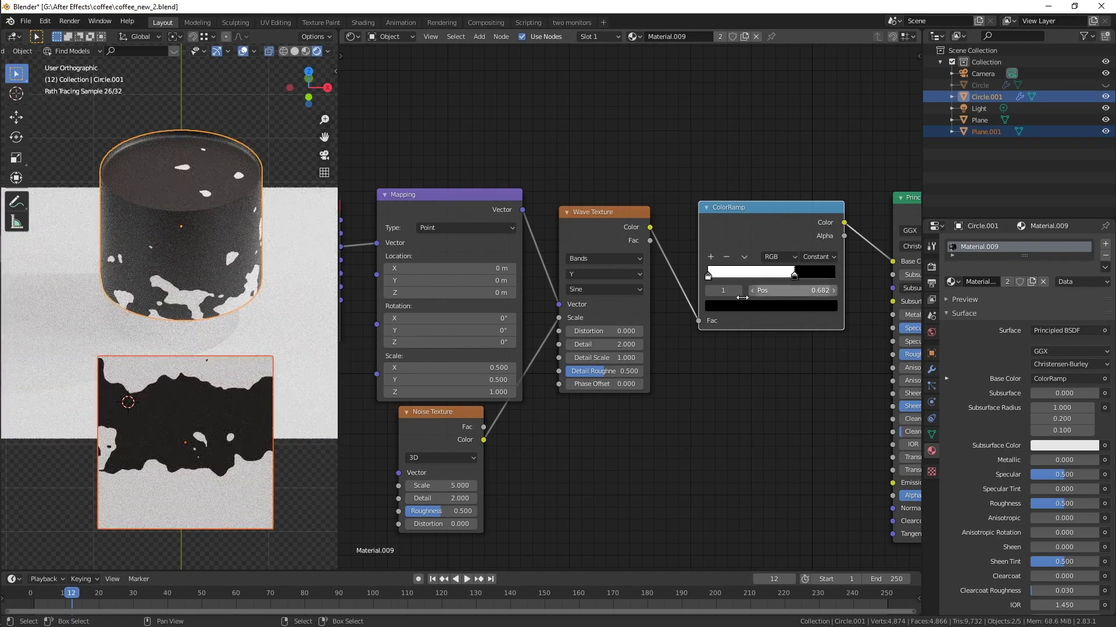
Try a Mapping X and Y scale of 0.3, with the black ColorRamp stop at about 0.809 and a Noise Texture scale of 4.8.
{"action": "left_click", "coordinate": [472, 369]}
{"action": "type", "text": "0.3"}
{"action": "key", "text": "Tab"}
{"action": "type", "text": "0.3"}
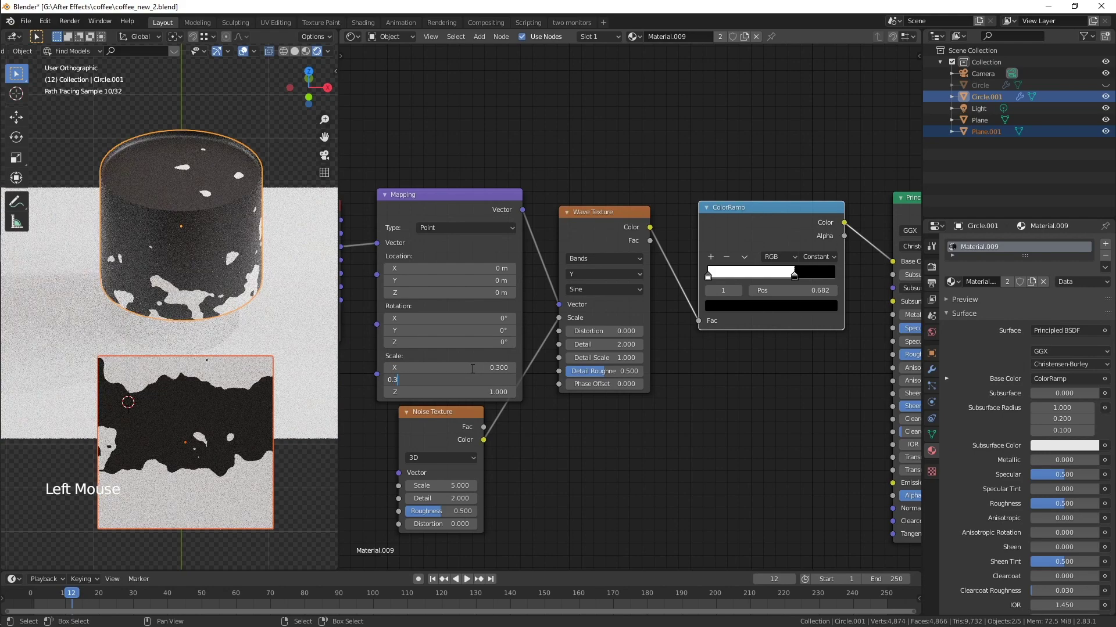
{"action": "key", "text": "Return"}
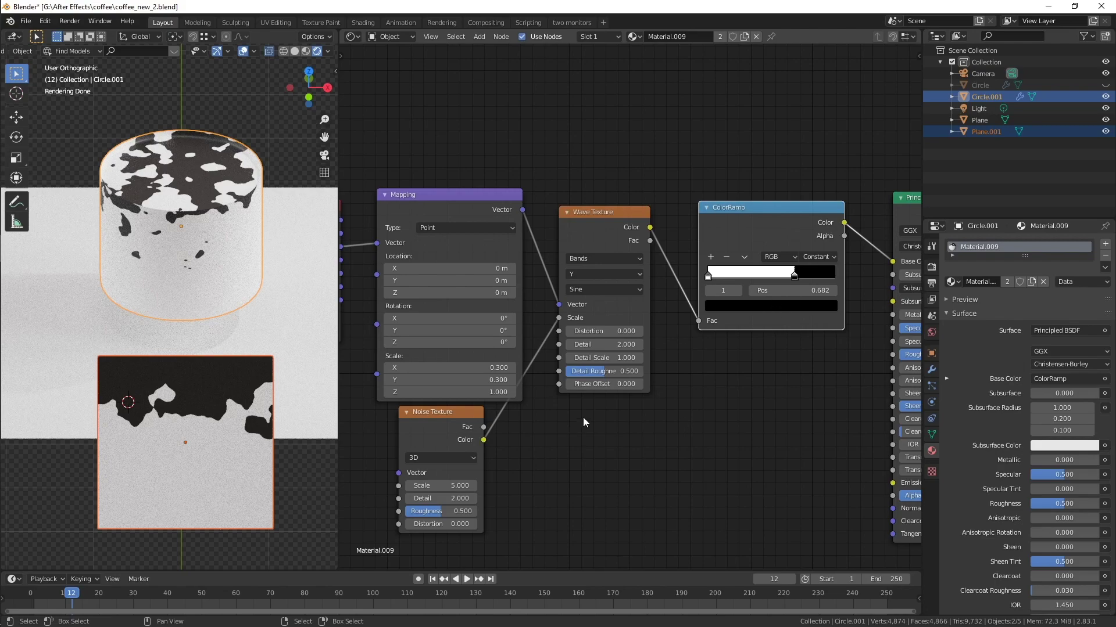
{"action": "mouse_move", "coordinate": [795, 278]}
{"action": "left_mouse_down"}
{"action": "mouse_move", "coordinate": [821, 279]}
{"action": "mouse_move", "coordinate": [811, 278]}
{"action": "left_mouse_up"}
{"action": "left_click_drag", "start_coordinate": [462, 486], "coordinate": [460, 486]}
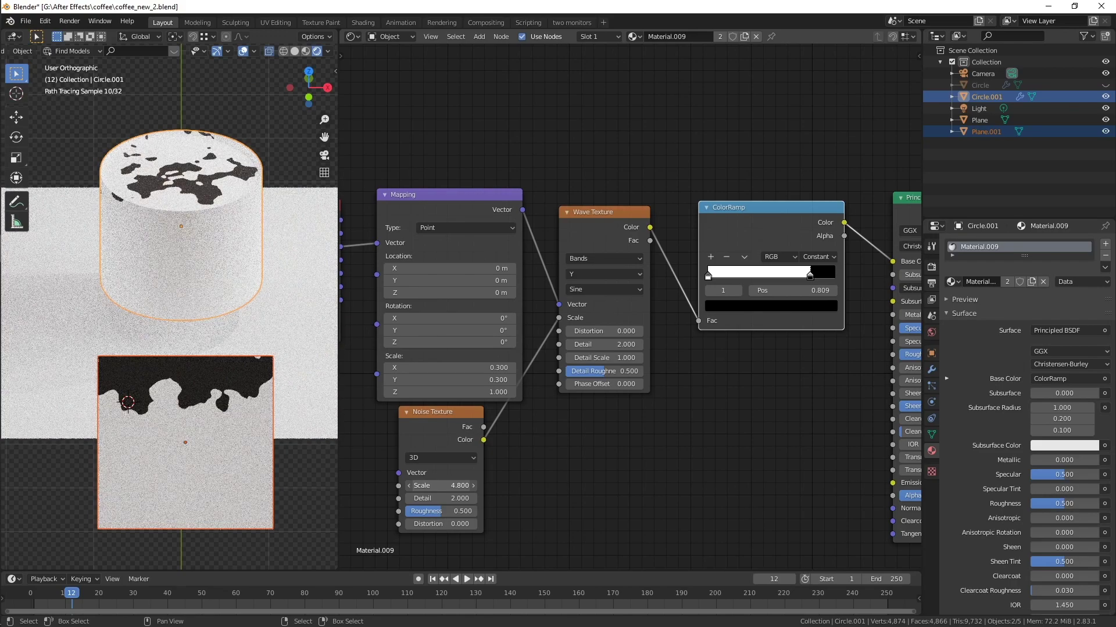
Set the Mapping node's X and Y scale to 0.2 and move the ColorRamp's black stop to about 0.527.
{"action": "left_click", "coordinate": [471, 367]}
{"action": "type", "text": "0.2"}
{"action": "key", "text": "Tab"}
{"action": "type", "text": "0.2"}
{"action": "key", "text": "Return"}
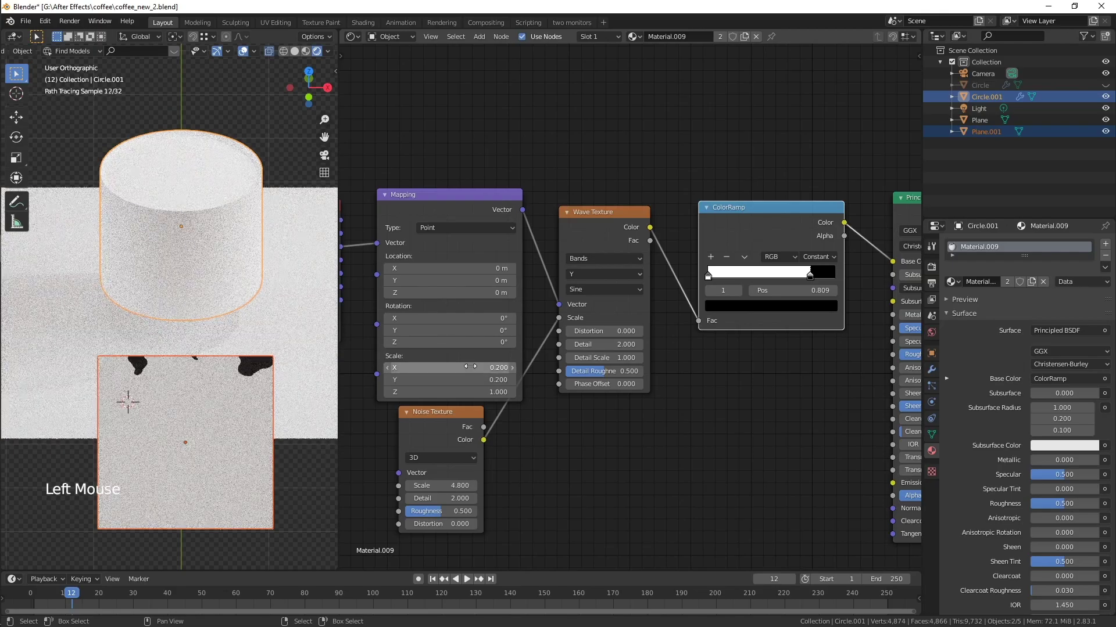
{"action": "left_click_drag", "start_coordinate": [810, 277], "coordinate": [775, 285]}
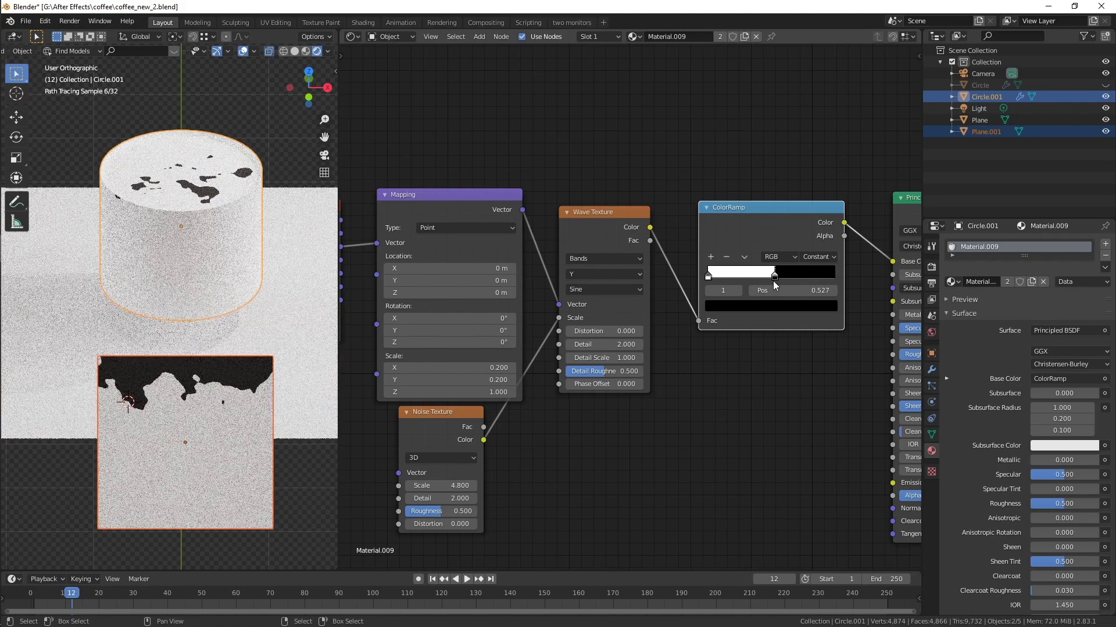
Raise the Noise Texture's scale to 5.8 and its detail to 11.4 for more ragged pattern edges.
{"action": "left_click", "coordinate": [473, 486]}
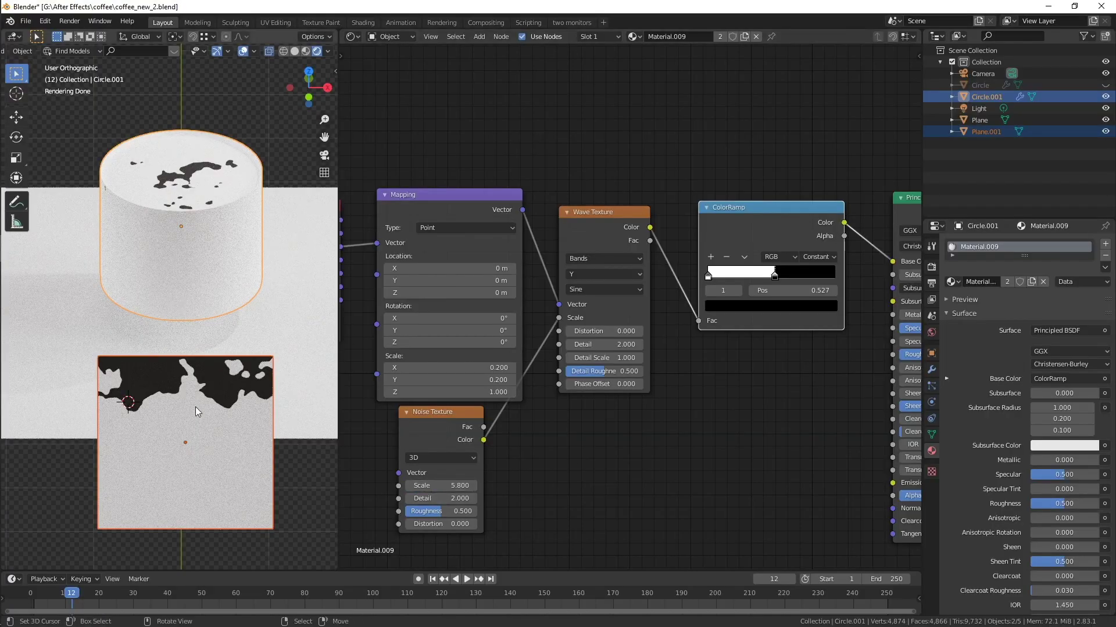
{"action": "scroll", "coordinate": [220, 387], "scroll_direction": "up", "scroll_amount": 5}
{"action": "middle_click_drag", "start_coordinate": [230, 360], "coordinate": [206, 360], "text": "shift"}
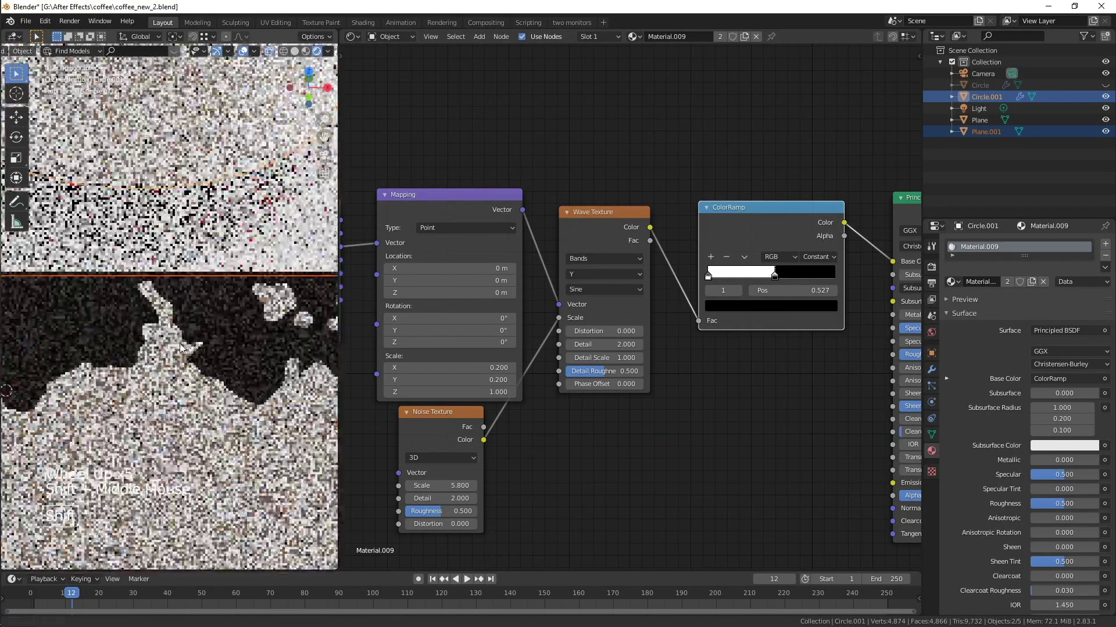
{"action": "scroll", "coordinate": [206, 360], "scroll_direction": "up", "scroll_amount": 6}
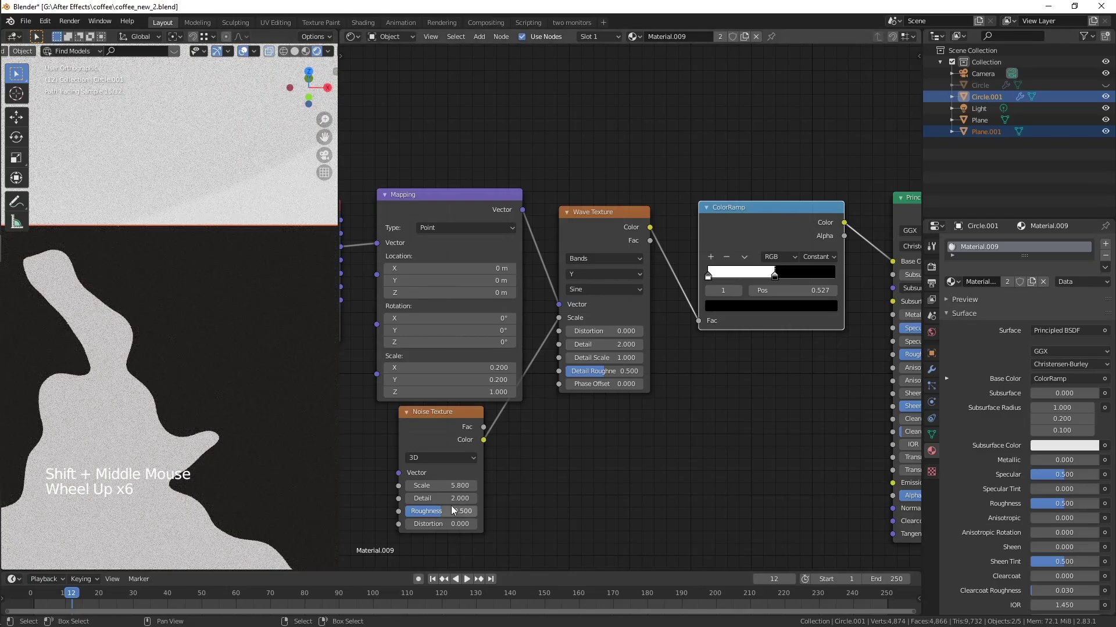
{"action": "left_click_drag", "start_coordinate": [438, 499], "coordinate": [609, 499]}
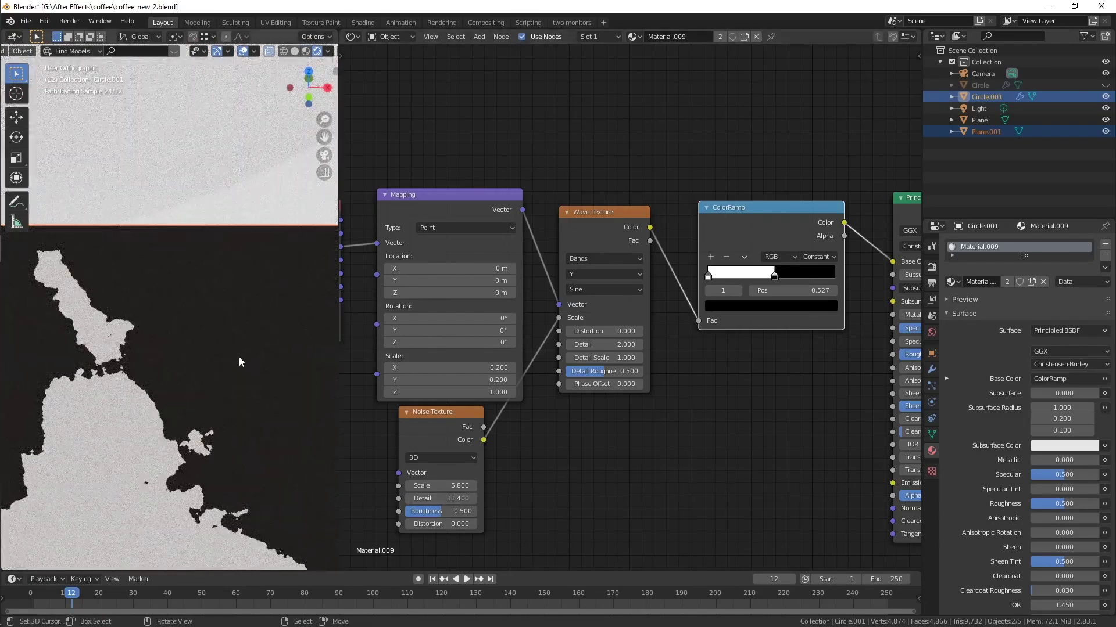
{"action": "scroll", "coordinate": [238, 357], "scroll_direction": "down", "scroll_amount": 9}
{"action": "middle_click_drag", "start_coordinate": [239, 224], "coordinate": [272, 326], "text": "shift"}
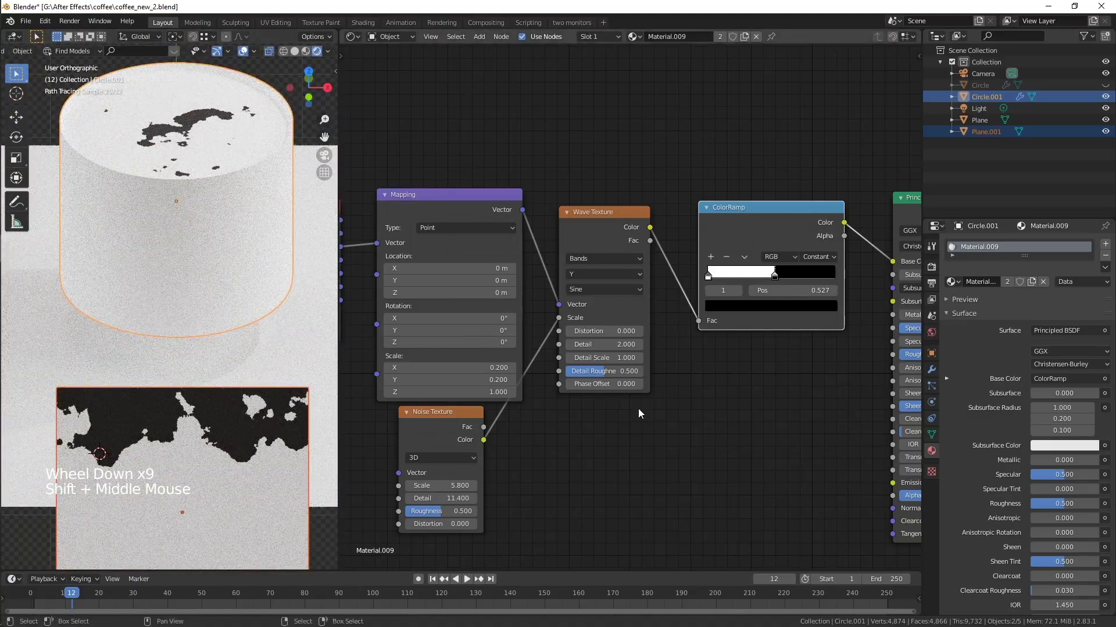
{"action": "scroll", "coordinate": [706, 409], "scroll_direction": "down", "scroll_amount": 5}
{"action": "middle_click_drag", "start_coordinate": [721, 416], "coordinate": [670, 391], "text": "shift"}
{"action": "scroll", "coordinate": [669, 392], "scroll_direction": "down", "scroll_amount": 1}
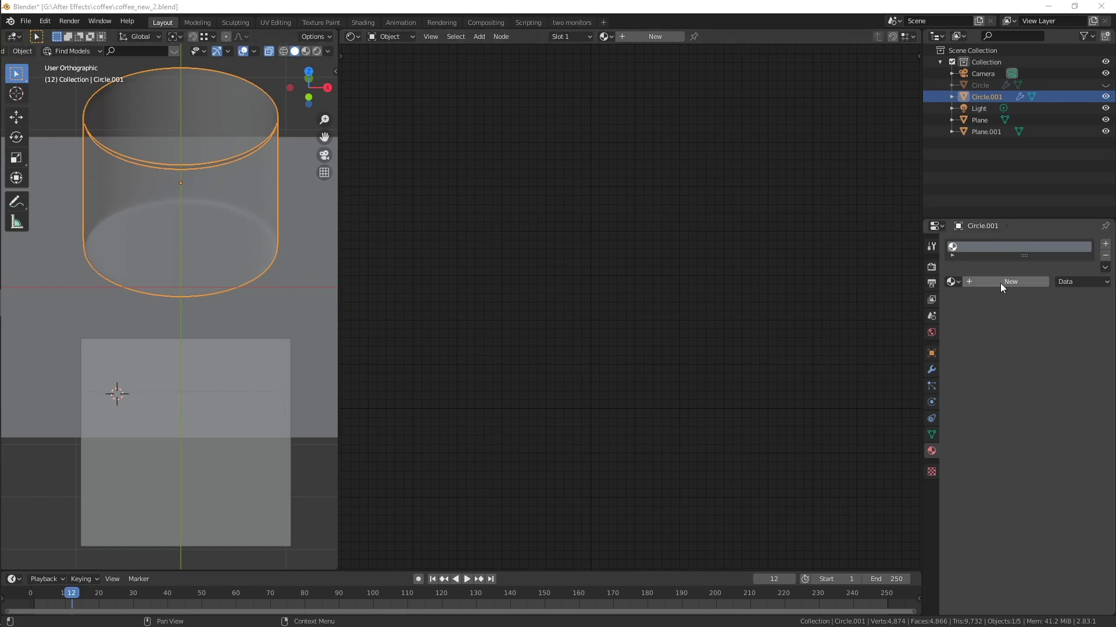
Create a new material on the inner liquid object and copy it to the lower square plane.
{"action": "left_click", "coordinate": [1000, 284]}
{"action": "scroll", "coordinate": [656, 368], "scroll_direction": "down", "scroll_amount": 2}
{"action": "middle_click_drag", "start_coordinate": [656, 368], "coordinate": [793, 298], "text": "shift"}
{"action": "right_click", "coordinate": [269, 501]}
{"action": "right_click", "coordinate": [240, 98], "text": "shift"}
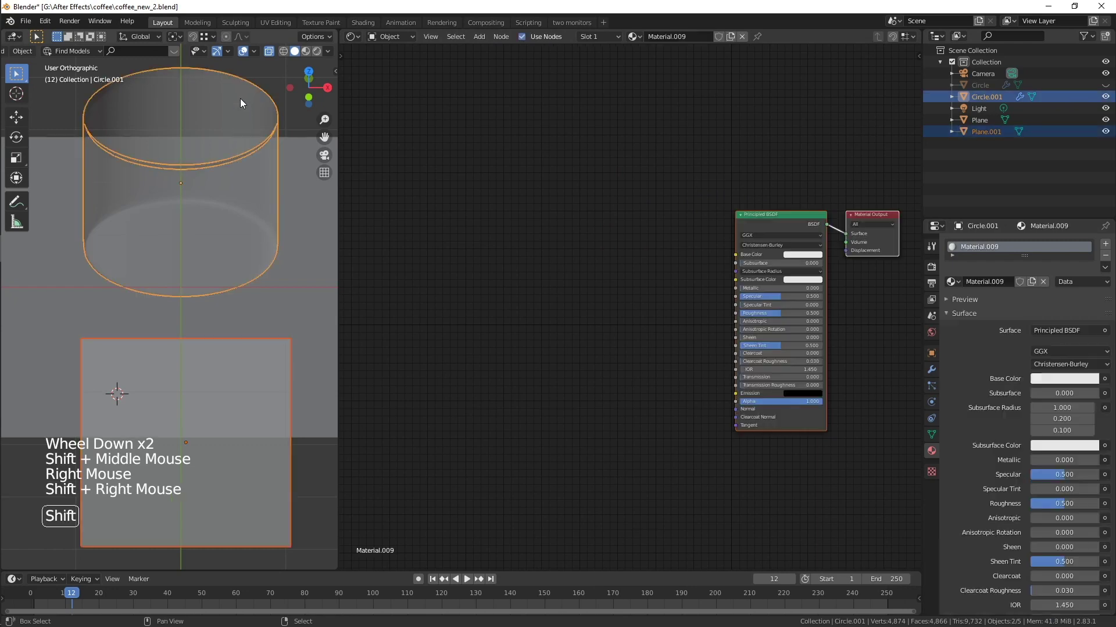
{"action": "left_click", "coordinate": [1103, 268]}
{"action": "left_click", "coordinate": [1067, 322]}
Add a Texture Coordinate, Mapping and Image Texture setup to the new material's Principled BSDF and place it clear of the shader.
{"action": "left_click", "coordinate": [801, 215]}
{"action": "key", "text": "ctrl+t"}
{"action": "key", "text": "g"}
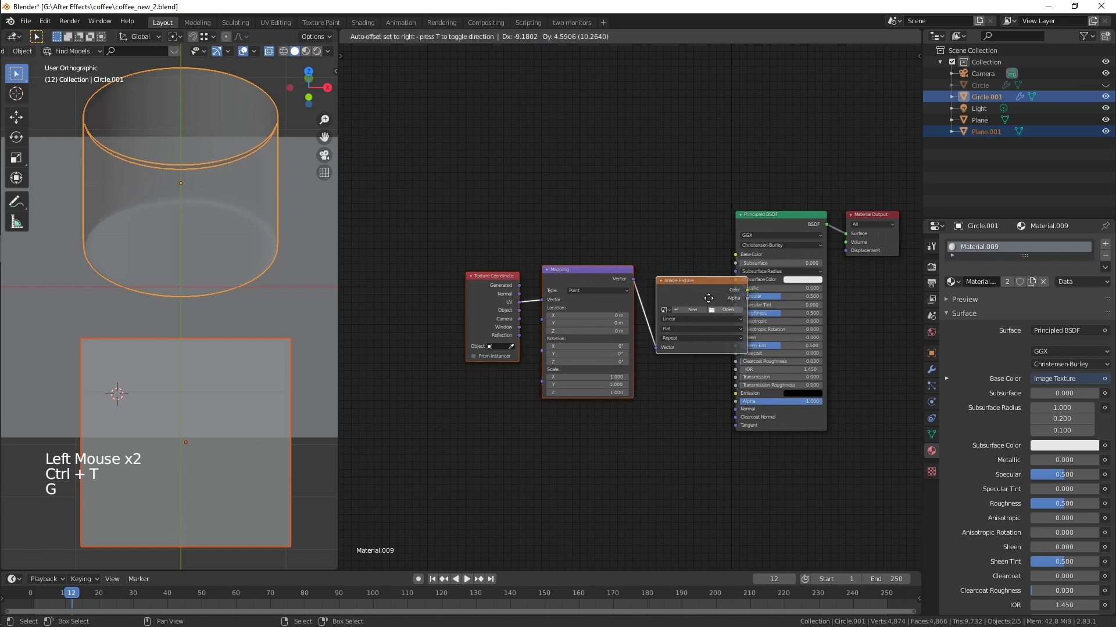
{"action": "left_click", "coordinate": [644, 259]}
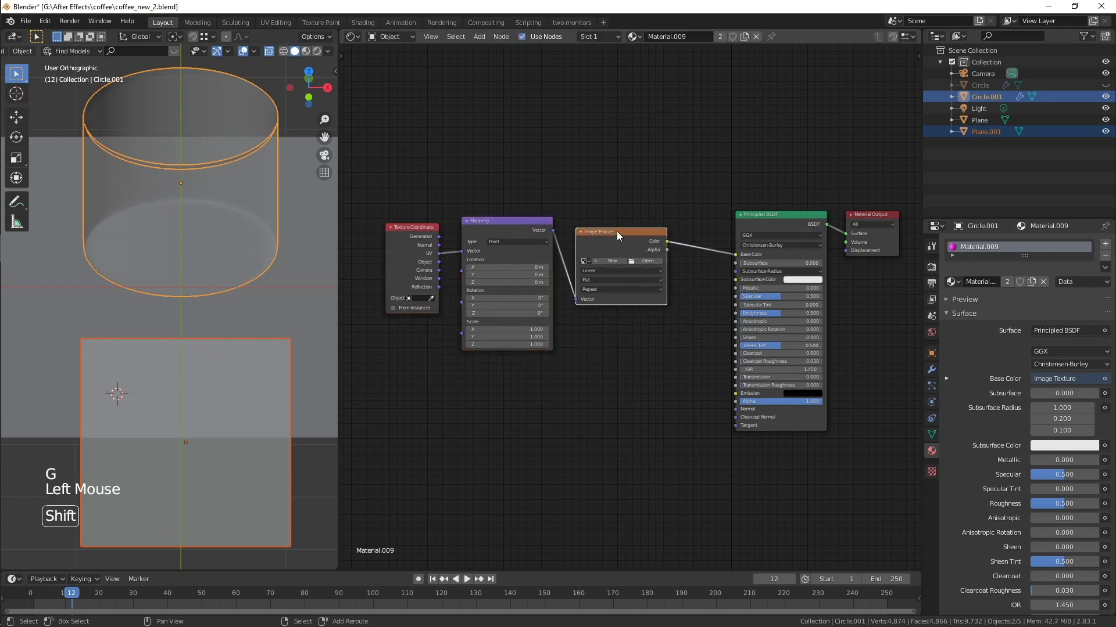
Switch the Image Texture node to a Voronoi Texture and show the viewport in rendered shading.
{"action": "key", "text": "shift+s"}
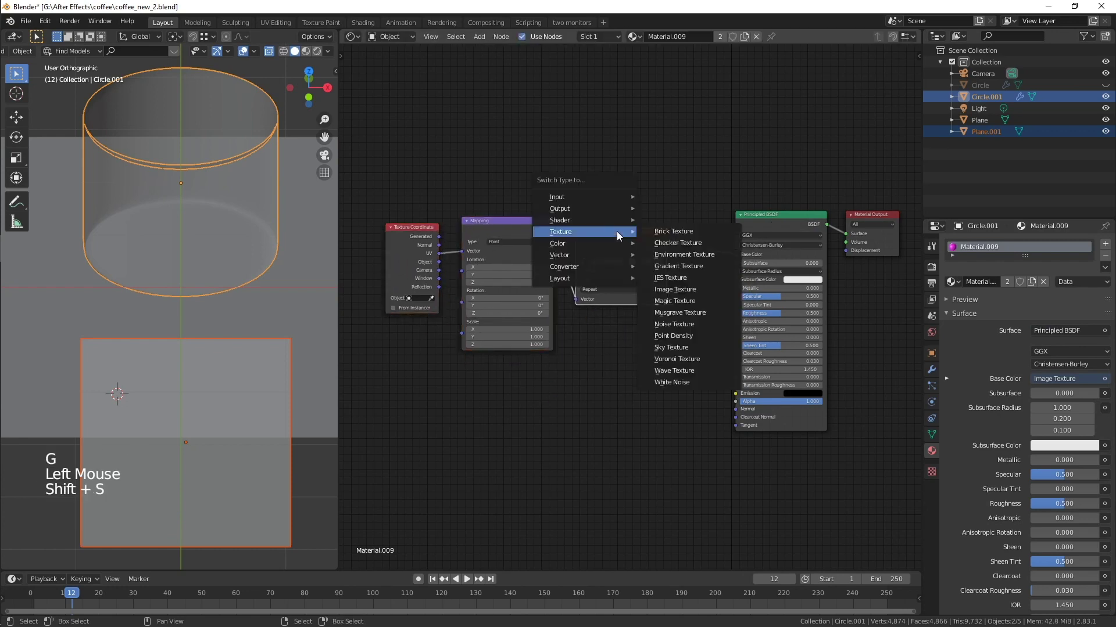
{"action": "left_click", "coordinate": [677, 360]}
{"action": "scroll", "coordinate": [663, 289], "scroll_direction": "up", "scroll_amount": 2}
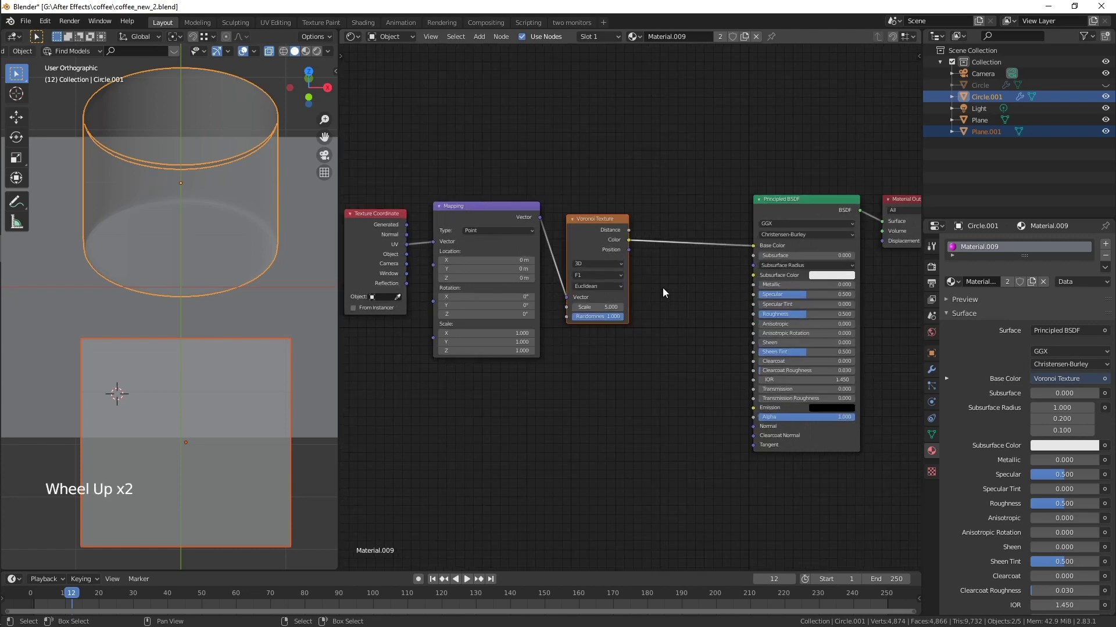
{"action": "left_click", "coordinate": [318, 51]}
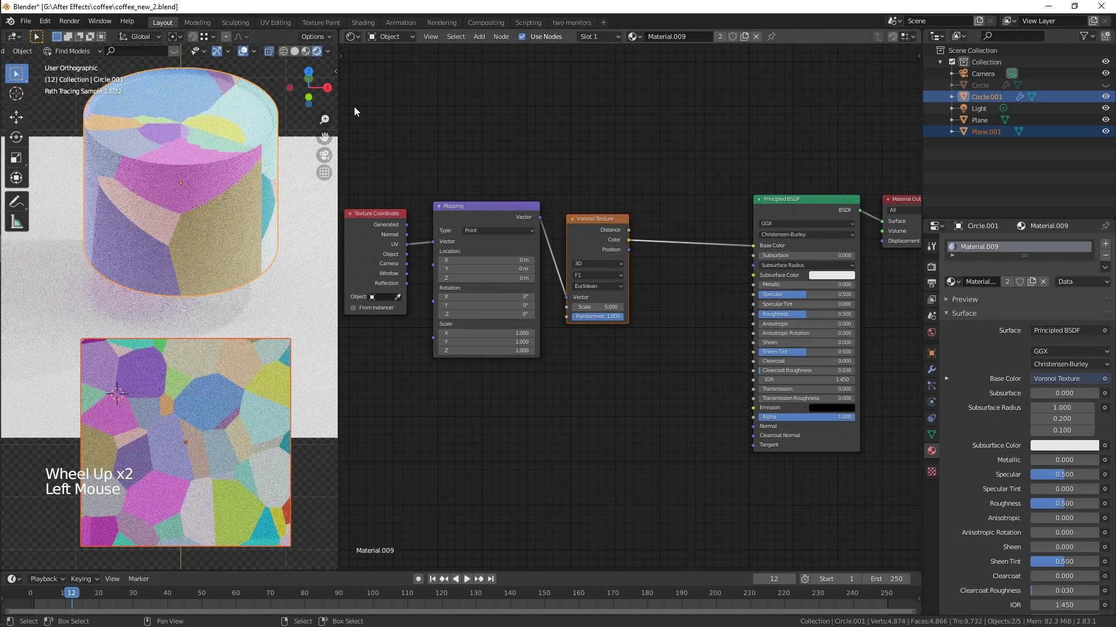
Connect the Voronoi Texture's Distance output to Base Color and set its scale to 500.
{"action": "scroll", "coordinate": [645, 258], "scroll_direction": "up", "scroll_amount": 3}
{"action": "scroll", "coordinate": [688, 236], "scroll_direction": "up", "scroll_amount": 1, "text": "shift"}
{"action": "middle_click_drag", "start_coordinate": [692, 234], "coordinate": [647, 288], "text": "shift"}
{"action": "left_click_drag", "start_coordinate": [583, 285], "coordinate": [747, 307]}
{"action": "scroll", "coordinate": [631, 380], "scroll_direction": "down", "scroll_amount": 1}
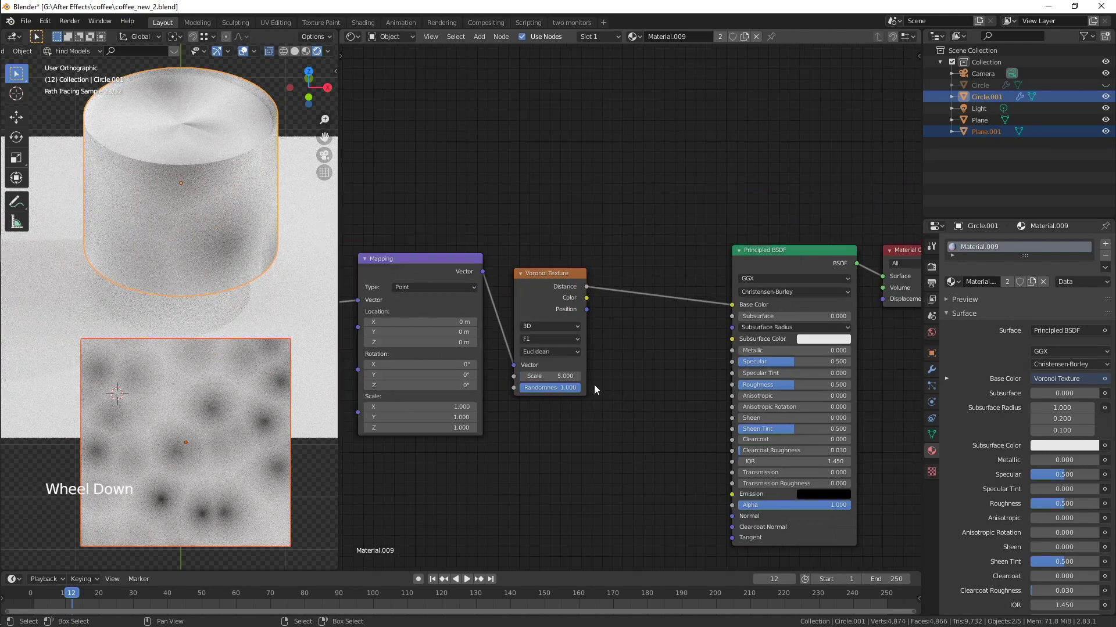
{"action": "left_click", "coordinate": [561, 376]}
{"action": "type", "text": "0"}
{"action": "key", "text": "Return"}
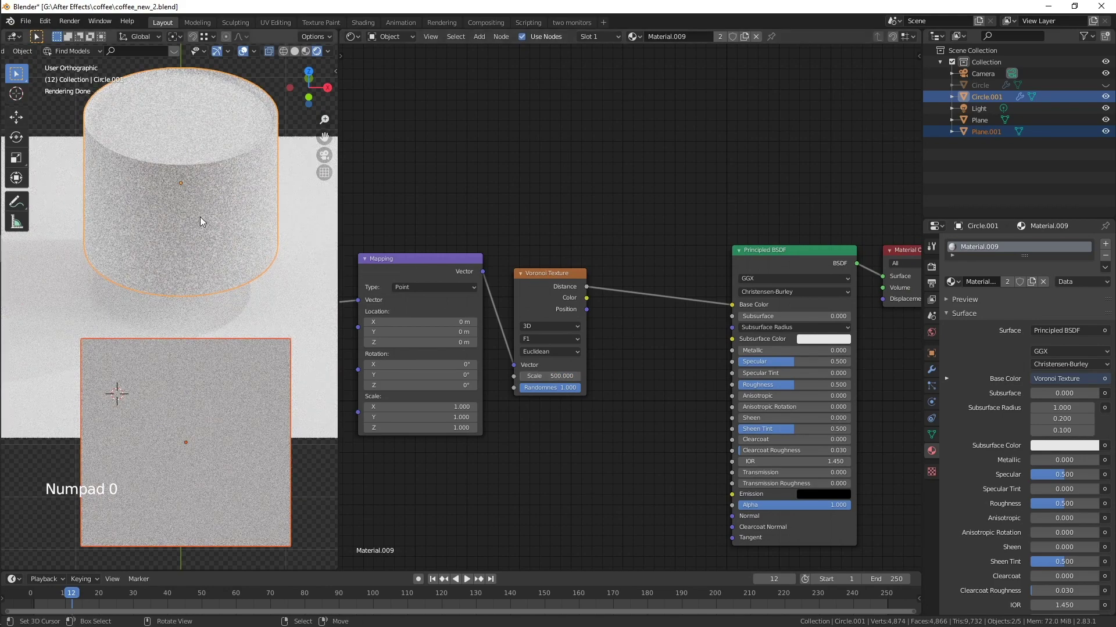
Insert an RGB Curves node after the Voronoi Texture and pull its curve down at X 0.77273, Y 0.225.
{"action": "middle_click_drag", "start_coordinate": [592, 453], "coordinate": [612, 448], "text": "shift"}
{"action": "scroll", "coordinate": [652, 324], "scroll_direction": "up", "scroll_amount": 1}
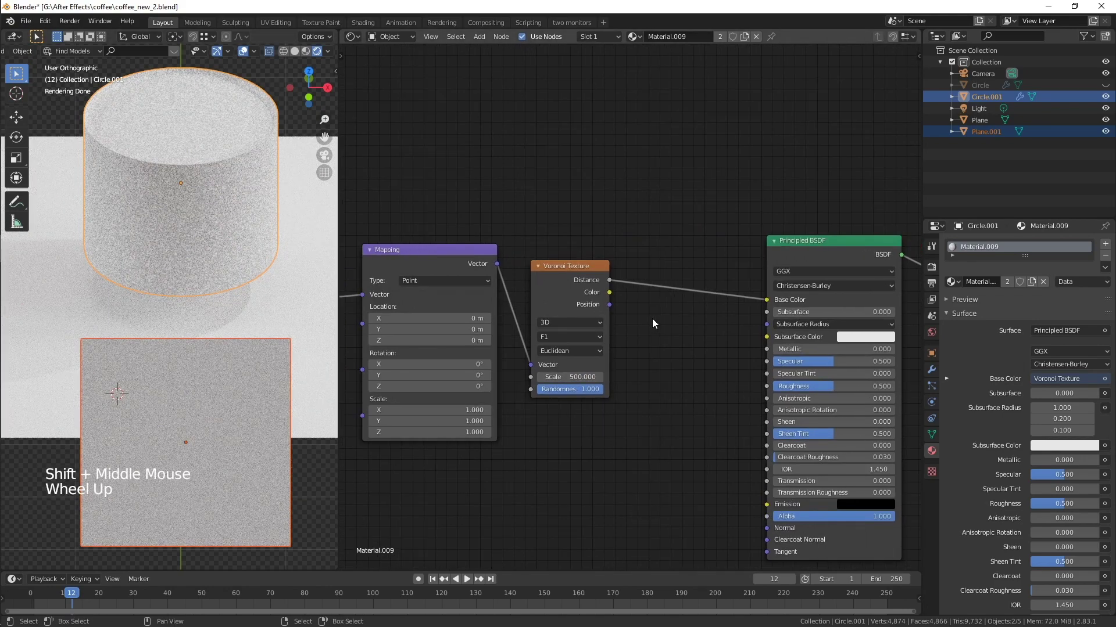
{"action": "key", "text": "shift+a"}
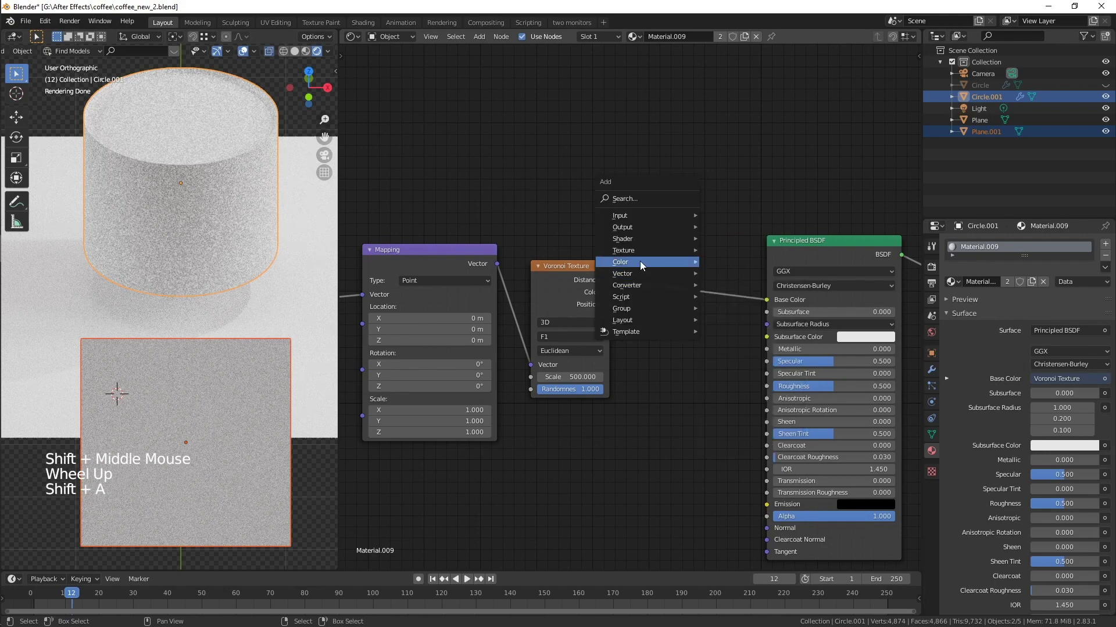
{"action": "mouse_move", "coordinate": [639, 261]}
{"action": "left_click", "coordinate": [734, 338]}
{"action": "left_click", "coordinate": [710, 365]}
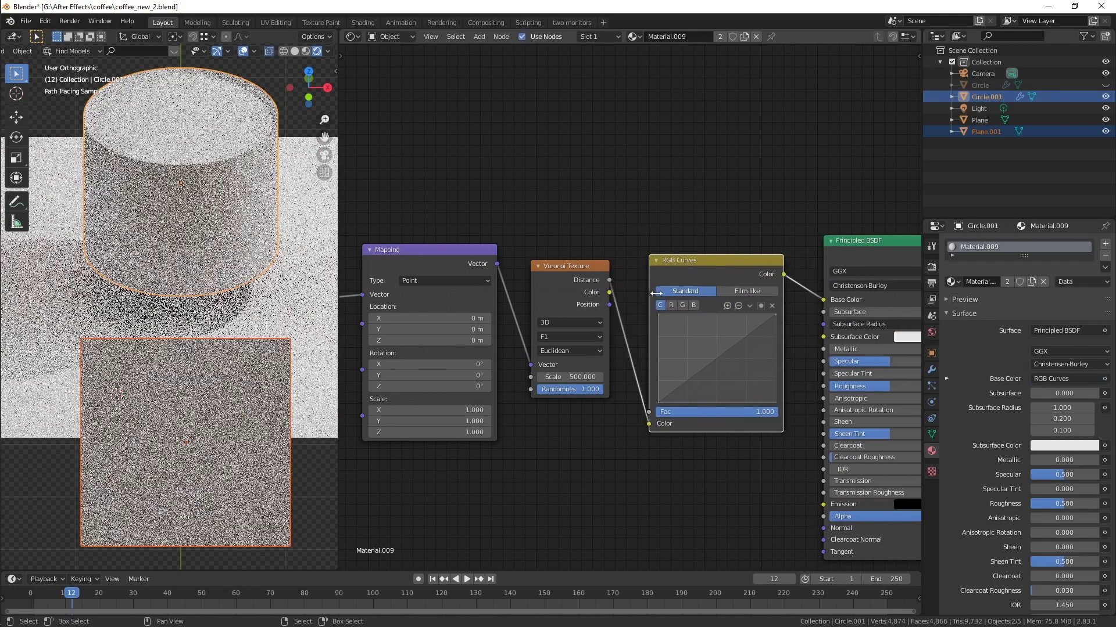
{"action": "left_click_drag", "start_coordinate": [710, 365], "coordinate": [752, 378]}
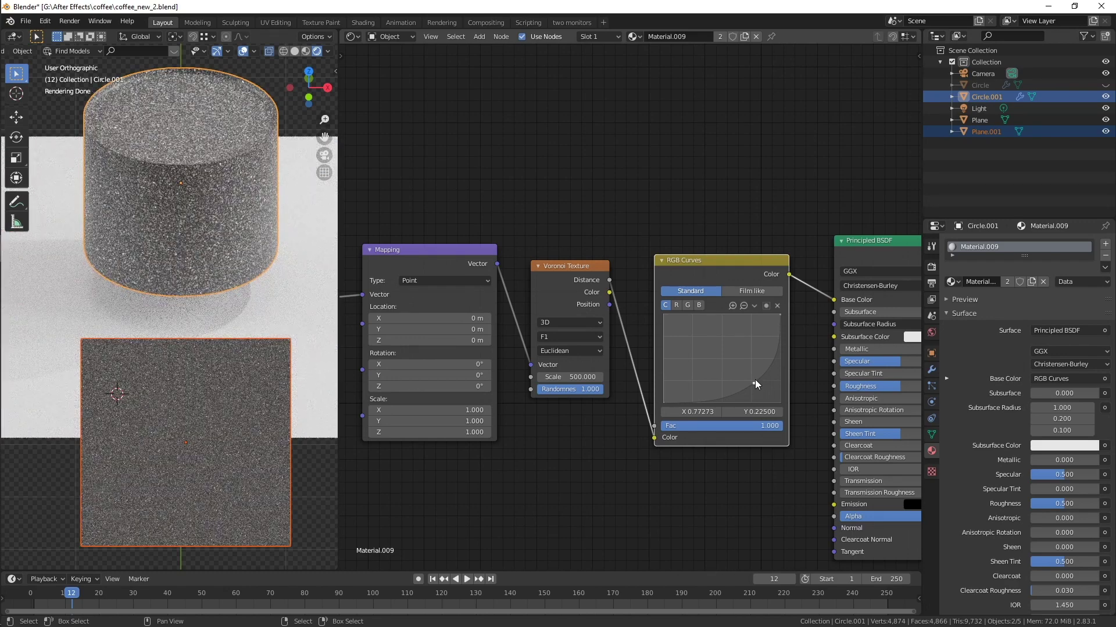
Insert a ColorRamp node between the RGB Curves node and the Principled BSDF.
{"action": "middle_click_drag", "start_coordinate": [761, 459], "coordinate": [613, 436], "text": "shift"}
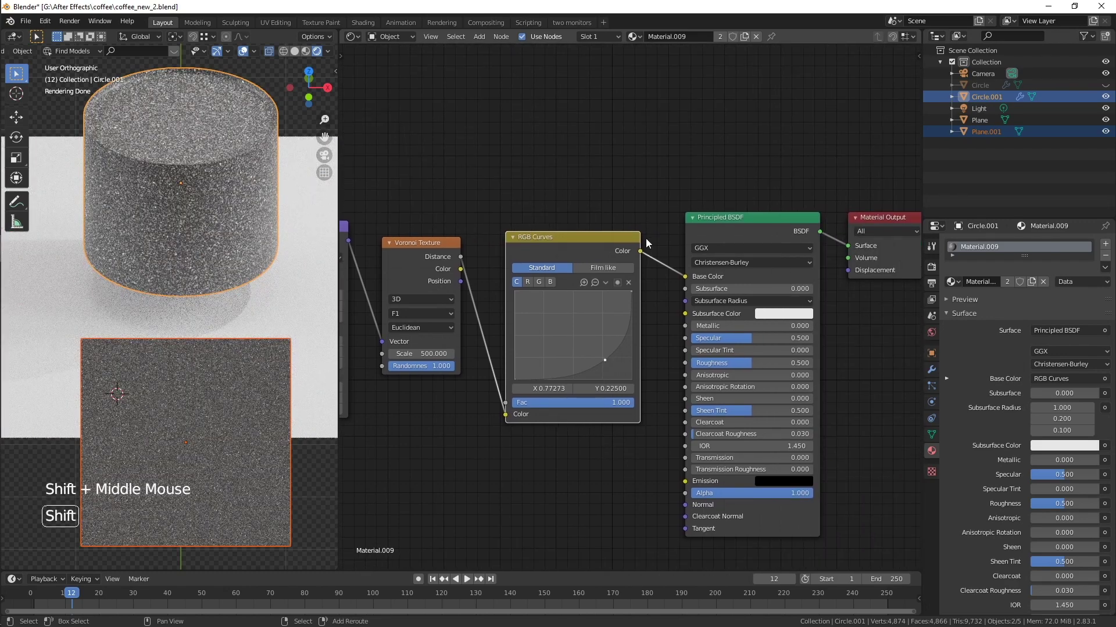
{"action": "key", "text": "shift+a"}
{"action": "mouse_move", "coordinate": [646, 243]}
{"action": "mouse_move", "coordinate": [636, 262]}
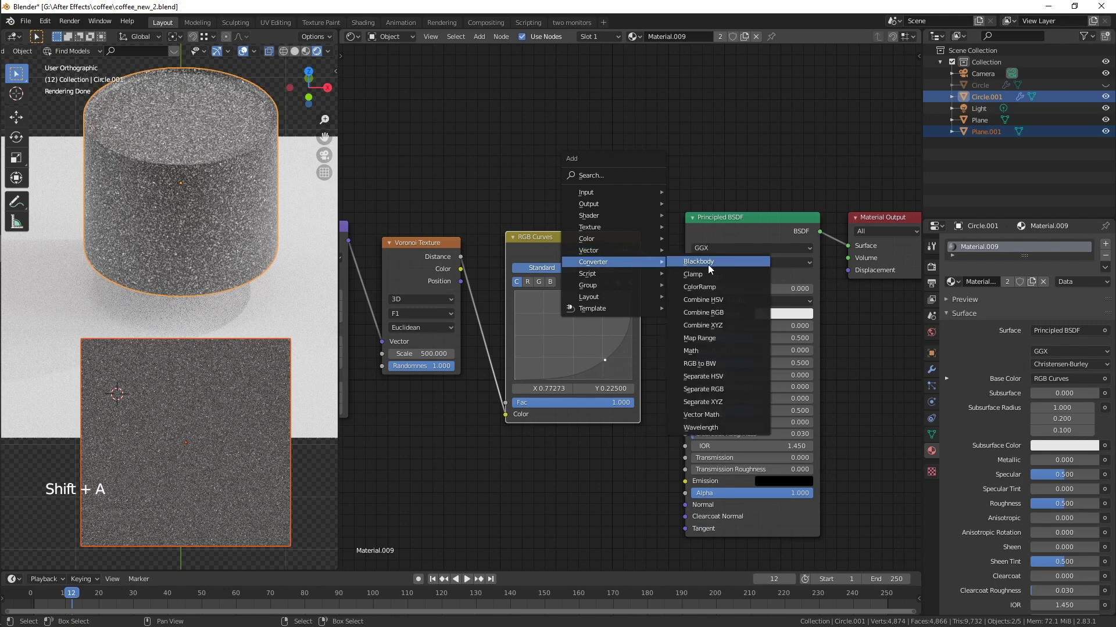
{"action": "left_click", "coordinate": [720, 288]}
{"action": "left_click", "coordinate": [741, 356]}
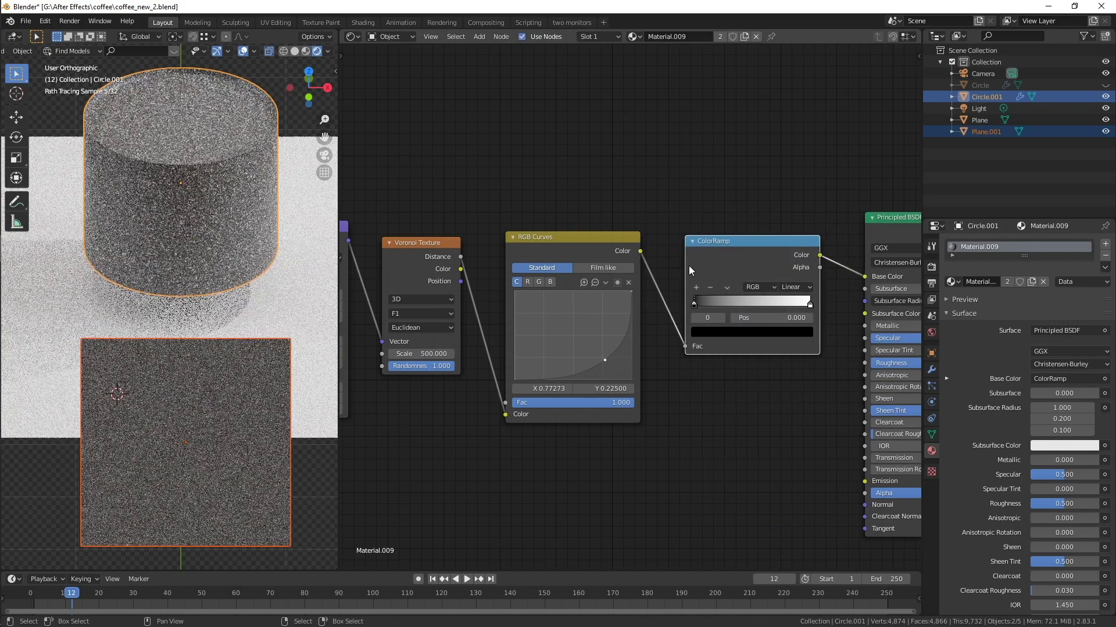
Change the ColorRamp's dark stop to a medium-dark brown.
{"action": "scroll", "coordinate": [778, 381], "scroll_direction": "up", "scroll_amount": 2}
{"action": "middle_click_drag", "start_coordinate": [779, 382], "coordinate": [657, 393], "text": "shift"}
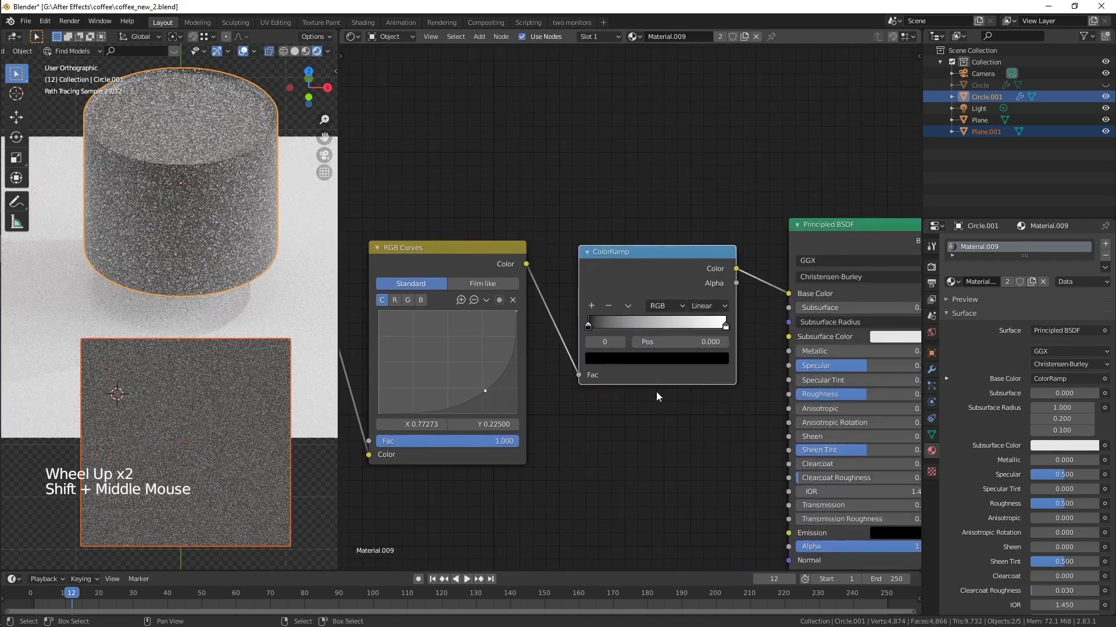
{"action": "left_click", "coordinate": [654, 359]}
{"action": "left_click", "coordinate": [697, 221]}
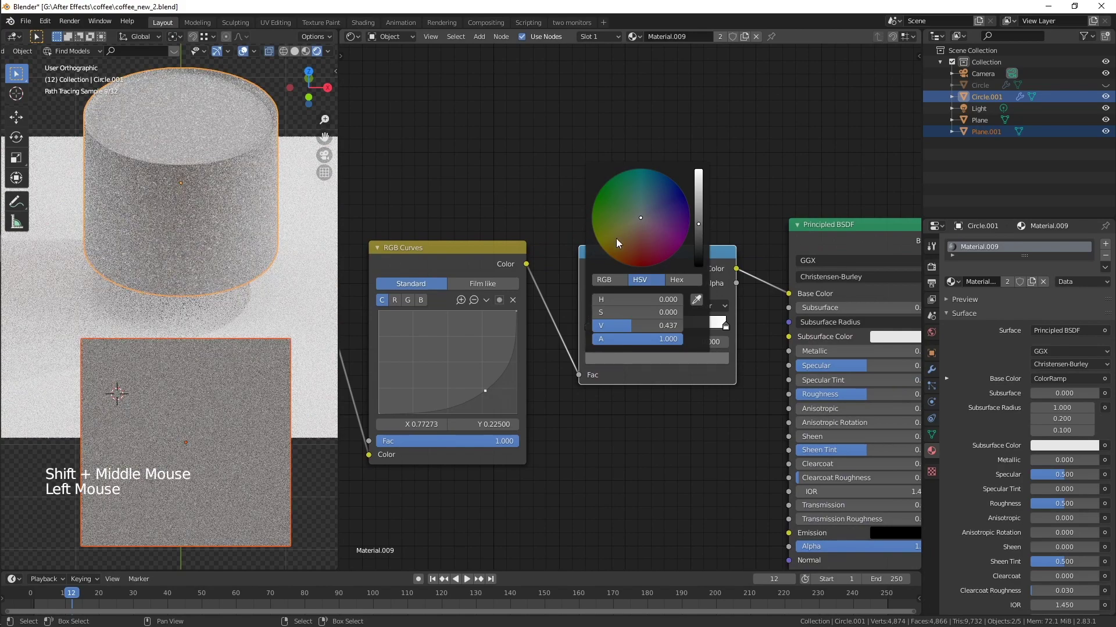
{"action": "left_click", "coordinate": [612, 240]}
Change the ColorRamp's white end stop to a light tan with hue 0.097 and saturation 0.484, slightly darkened.
{"action": "left_click", "coordinate": [725, 326]}
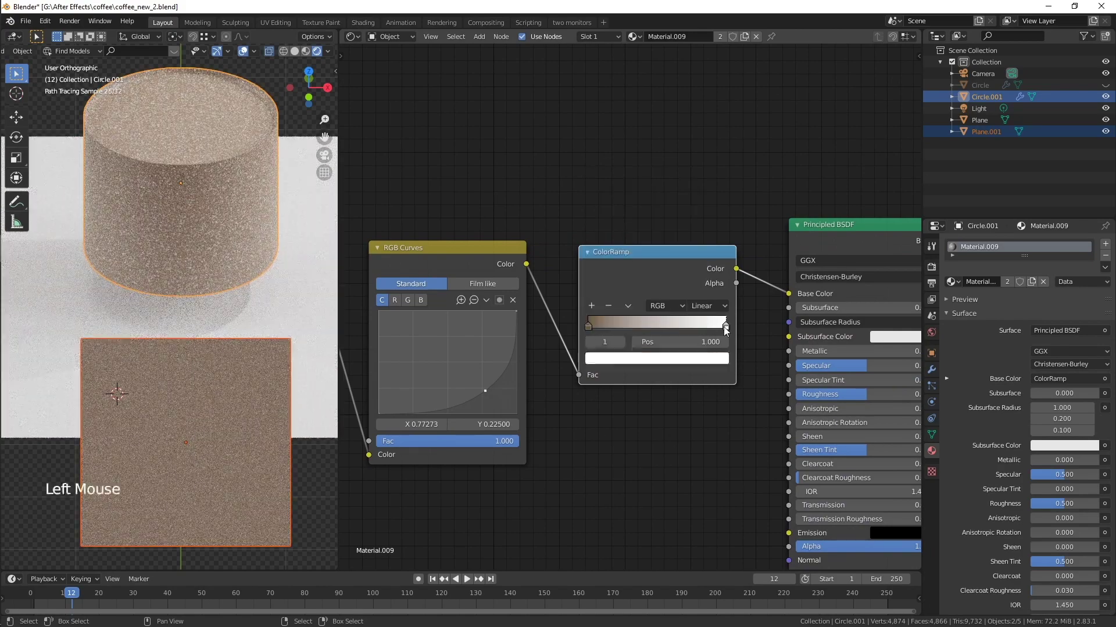
{"action": "left_click", "coordinate": [687, 359]}
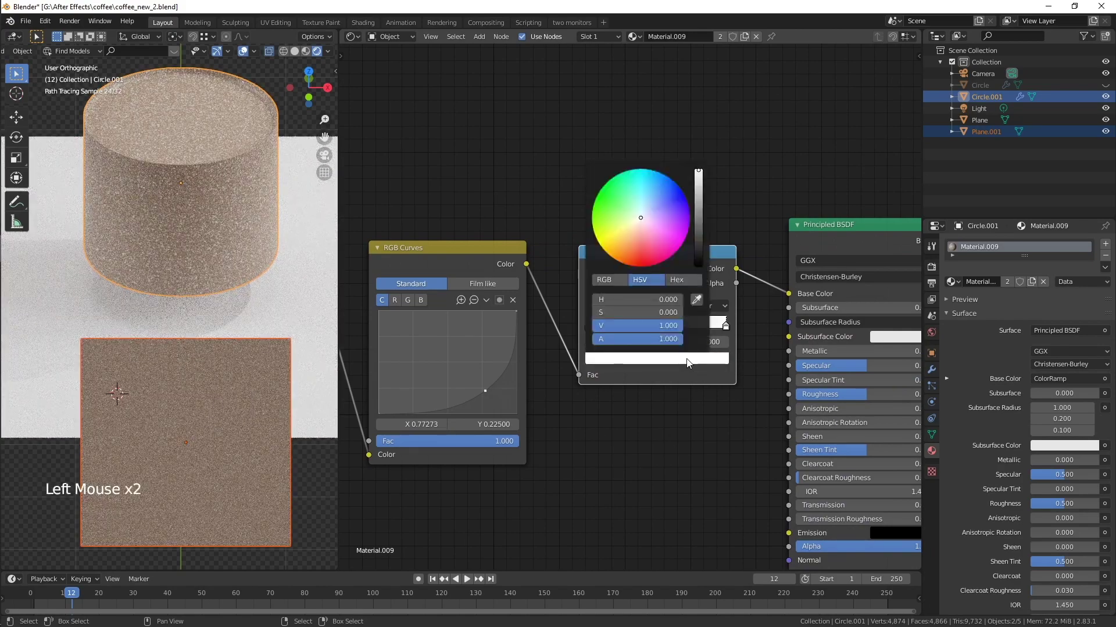
{"action": "left_click", "coordinate": [627, 237]}
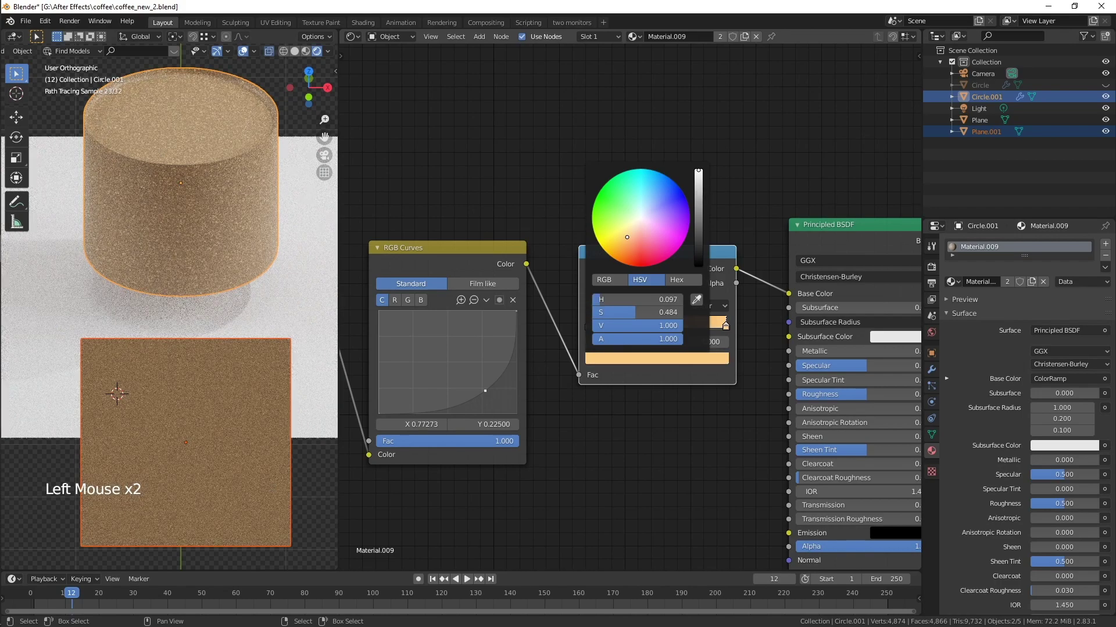
{"action": "left_click", "coordinate": [698, 195]}
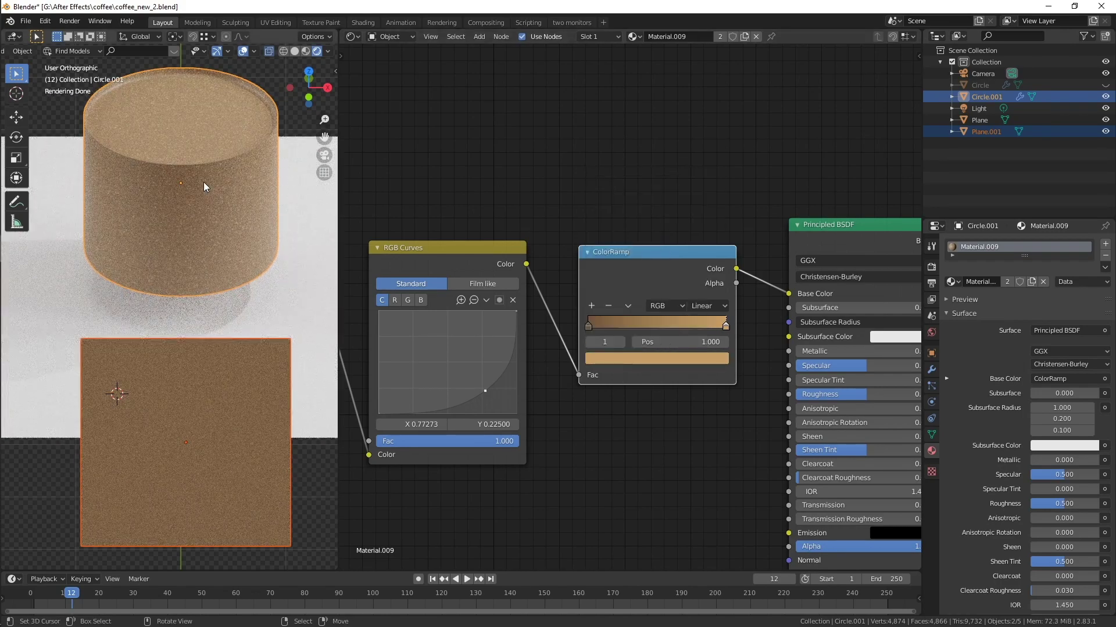
Move the ColorRamp's tan stop to position 0.518, judging the bubble pattern up close on the coffee surface.
{"action": "scroll", "coordinate": [208, 174], "scroll_direction": "up", "scroll_amount": 6}
{"action": "middle_click_drag", "start_coordinate": [229, 154], "coordinate": [200, 392], "text": "shift"}
{"action": "scroll", "coordinate": [234, 191], "scroll_direction": "up", "scroll_amount": 3}
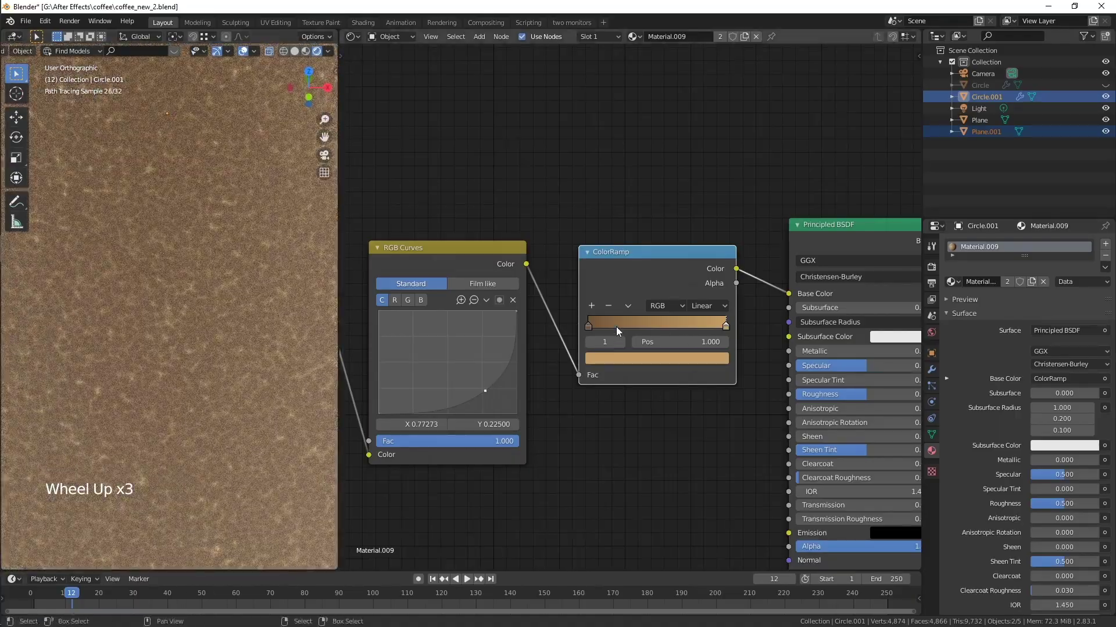
{"action": "left_click_drag", "start_coordinate": [727, 325], "coordinate": [660, 332]}
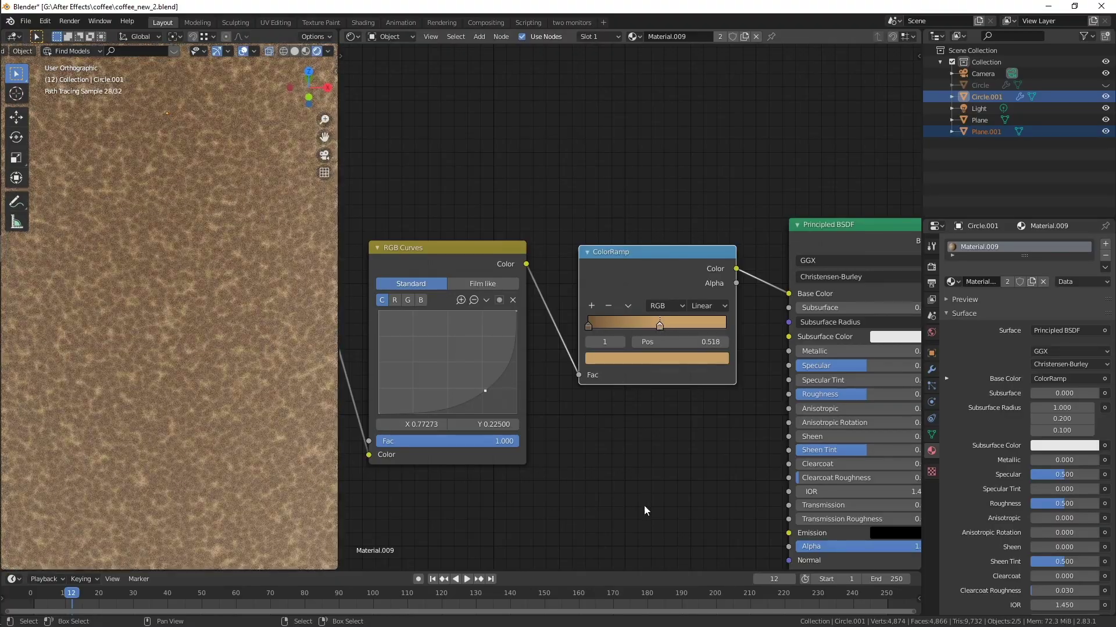
{"action": "scroll", "coordinate": [663, 445], "scroll_direction": "down", "scroll_amount": 6}
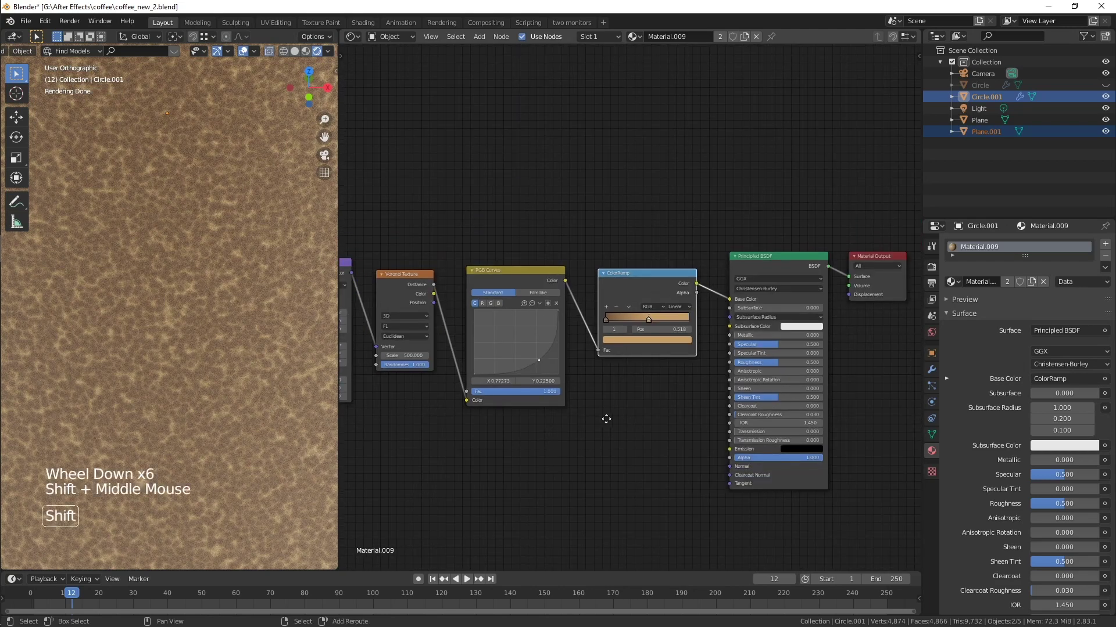
{"action": "middle_click_drag", "start_coordinate": [605, 416], "coordinate": [639, 410], "text": "shift"}
{"action": "scroll", "coordinate": [640, 410], "scroll_direction": "down", "scroll_amount": 2, "text": "shift"}
{"action": "scroll", "coordinate": [641, 401], "scroll_direction": "down", "scroll_amount": 2}
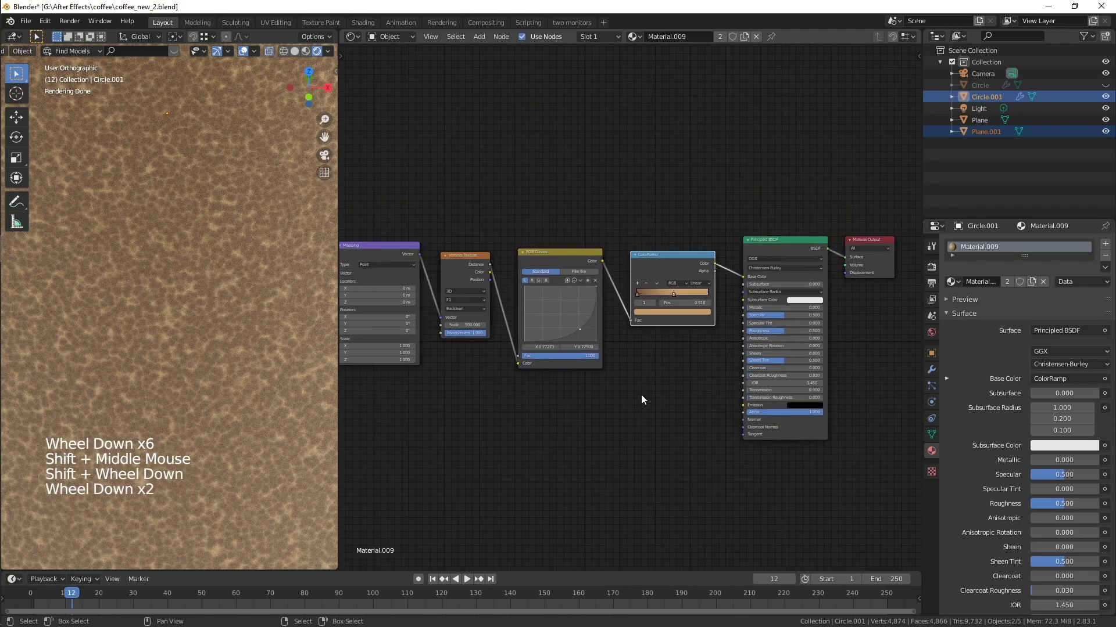
{"action": "scroll", "coordinate": [640, 395], "scroll_direction": "down", "scroll_amount": 1}
{"action": "middle_click_drag", "start_coordinate": [618, 403], "coordinate": [642, 405], "text": "shift"}
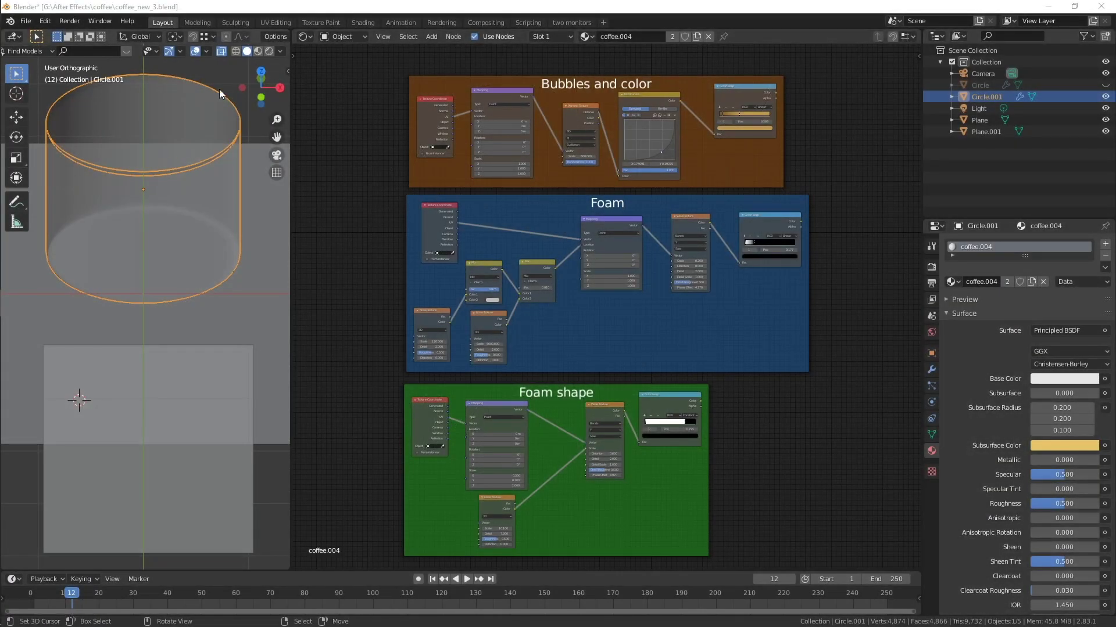
Show the viewport in rendered shading and add a MixRGB node between the Foam frame and the Principled BSDF.
{"action": "left_click", "coordinate": [268, 51]}
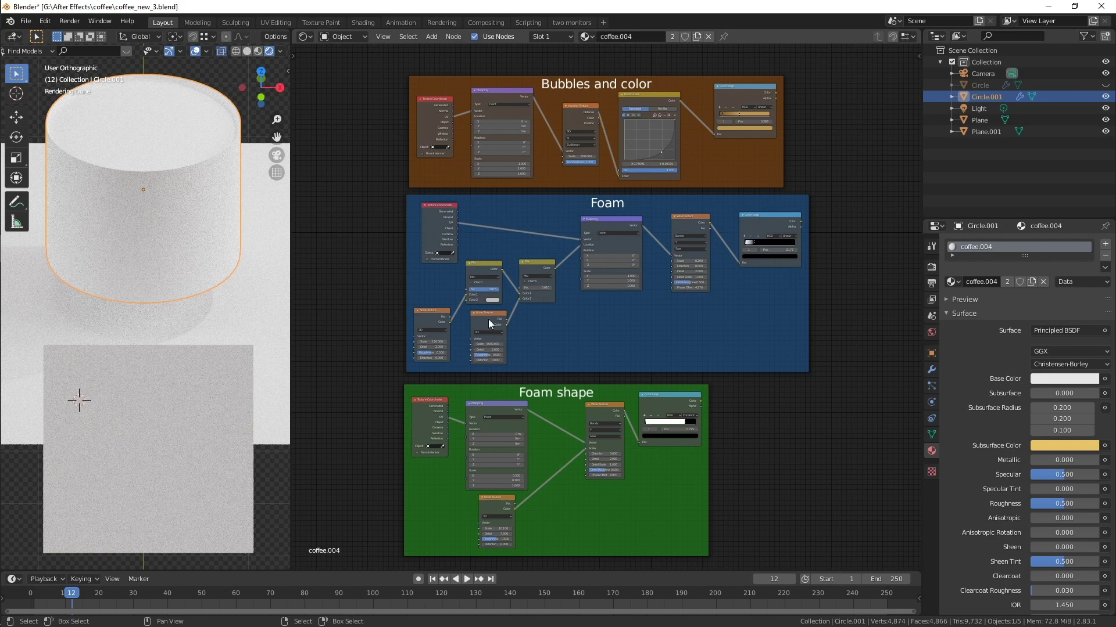
{"action": "middle_click_drag", "start_coordinate": [877, 423], "coordinate": [623, 441], "text": "shift"}
{"action": "scroll", "coordinate": [623, 365], "scroll_direction": "up", "scroll_amount": 2}
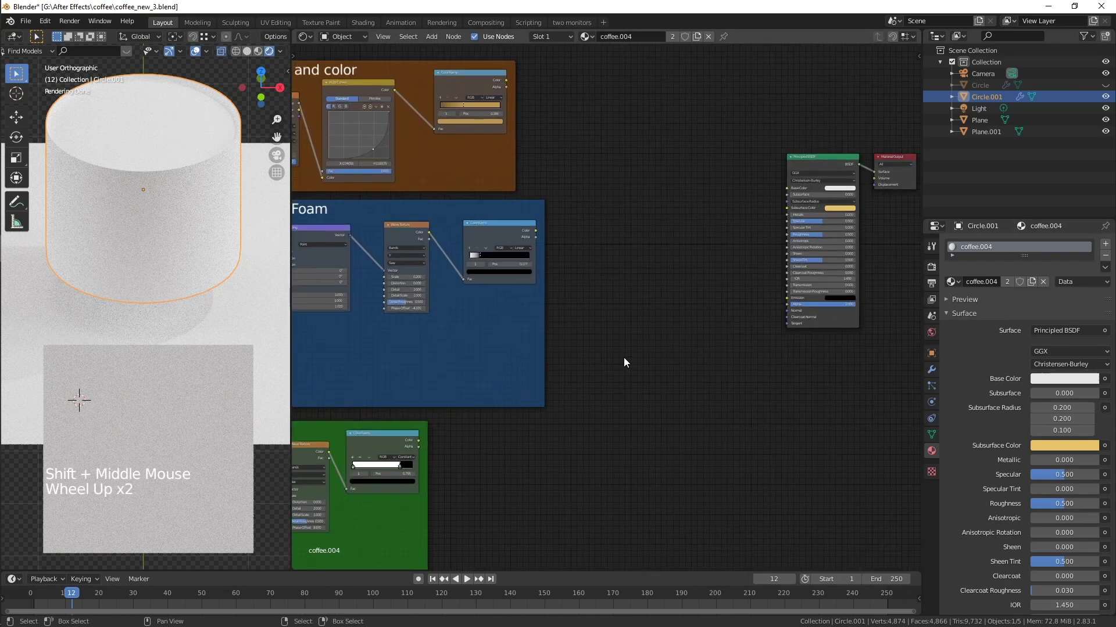
{"action": "key", "text": "shift+a"}
{"action": "mouse_move", "coordinate": [590, 247]}
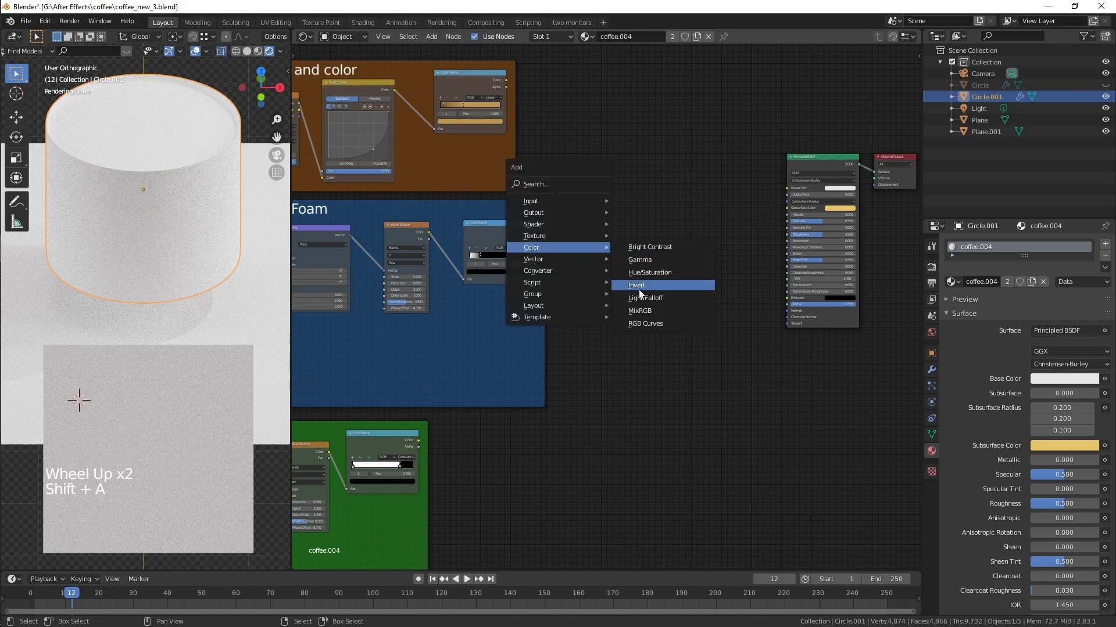
{"action": "left_click", "coordinate": [640, 314]}
{"action": "left_click", "coordinate": [609, 254]}
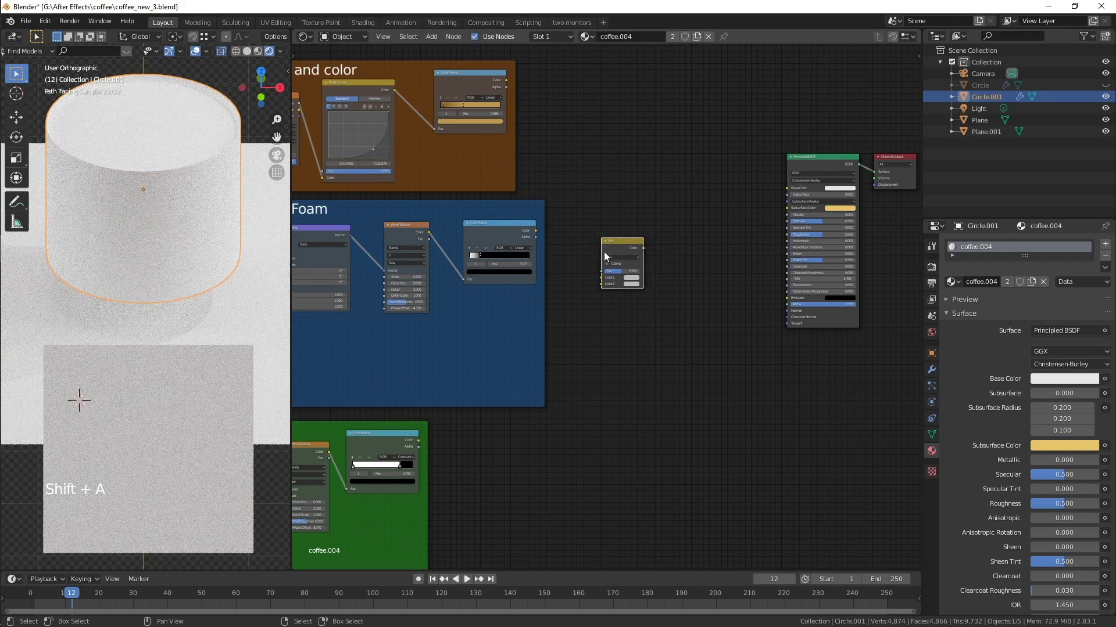
Set the new node's blending mode to Multiply and connect the Foam ColorRamp to Color1 and the Foam shape ColorRamp to Color2.
{"action": "scroll", "coordinate": [615, 255], "scroll_direction": "up", "scroll_amount": 8}
{"action": "scroll", "coordinate": [615, 256], "scroll_direction": "up", "scroll_amount": 4}
{"action": "left_click", "coordinate": [651, 180]}
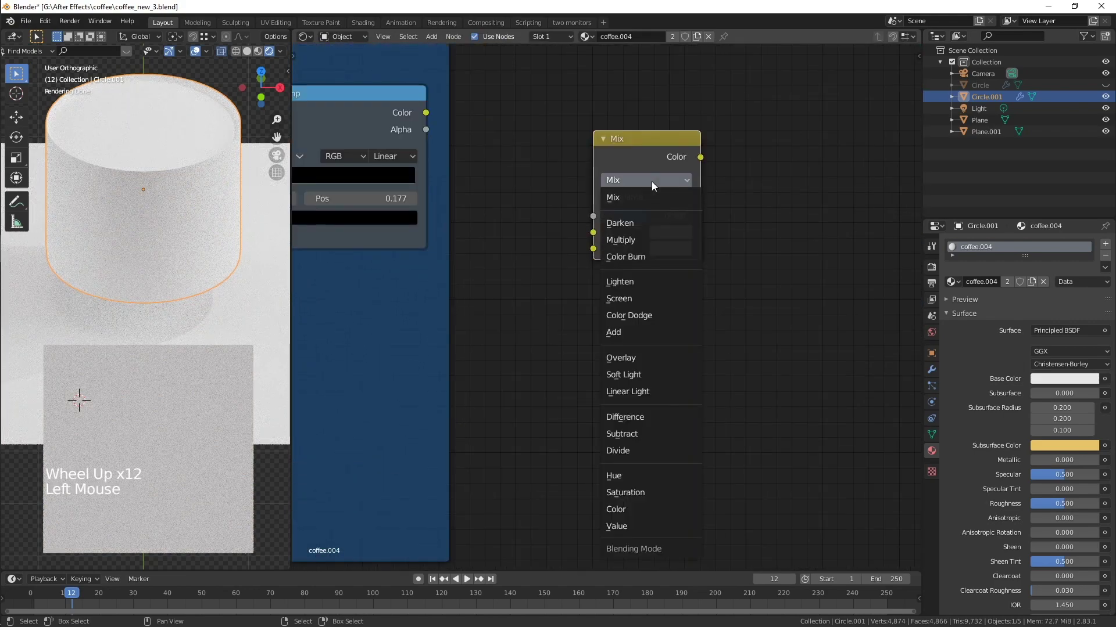
{"action": "left_click", "coordinate": [636, 236]}
{"action": "left_click_drag", "start_coordinate": [425, 112], "coordinate": [495, 180]}
{"action": "left_click_drag", "start_coordinate": [587, 235], "coordinate": [593, 232]}
{"action": "scroll", "coordinate": [587, 254], "scroll_direction": "down", "scroll_amount": 3}
{"action": "middle_click_drag", "start_coordinate": [575, 348], "coordinate": [745, 267], "text": "shift"}
{"action": "left_click_drag", "start_coordinate": [410, 469], "coordinate": [777, 172]}
{"action": "left_click_drag", "start_coordinate": [780, 158], "coordinate": [780, 156]}
Connect the Multiply node's output to the Principled BSDF's Base Color and set its Fac to 1.000.
{"action": "scroll", "coordinate": [770, 296], "scroll_direction": "down", "scroll_amount": 1}
{"action": "middle_click_drag", "start_coordinate": [813, 260], "coordinate": [473, 488], "text": "shift"}
{"action": "left_click_drag", "start_coordinate": [509, 337], "coordinate": [777, 226]}
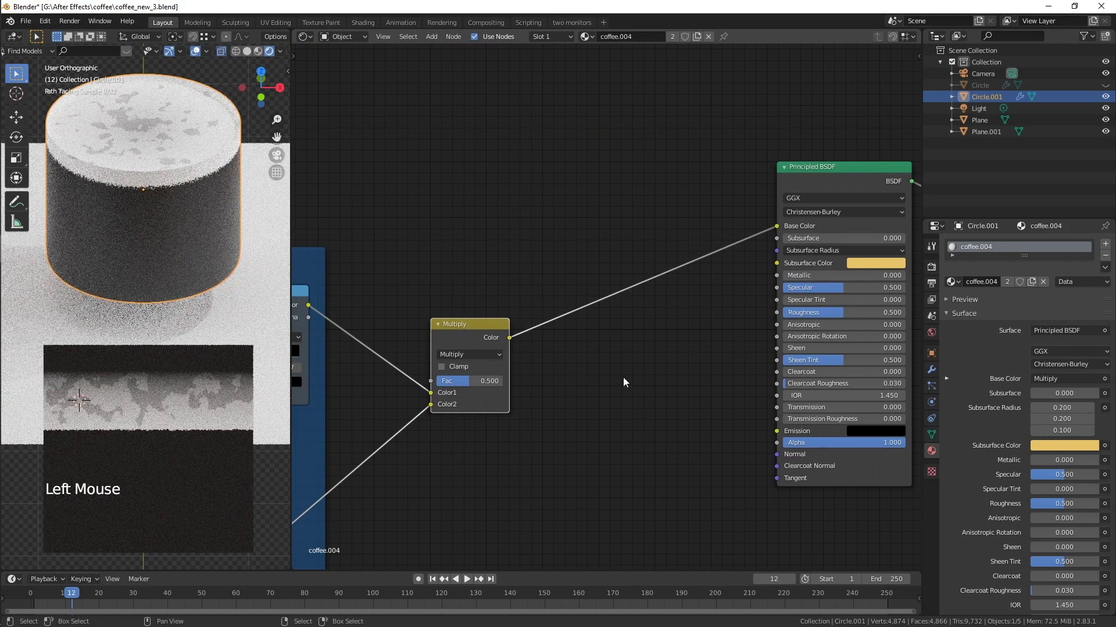
{"action": "left_click_drag", "start_coordinate": [467, 382], "coordinate": [504, 382]}
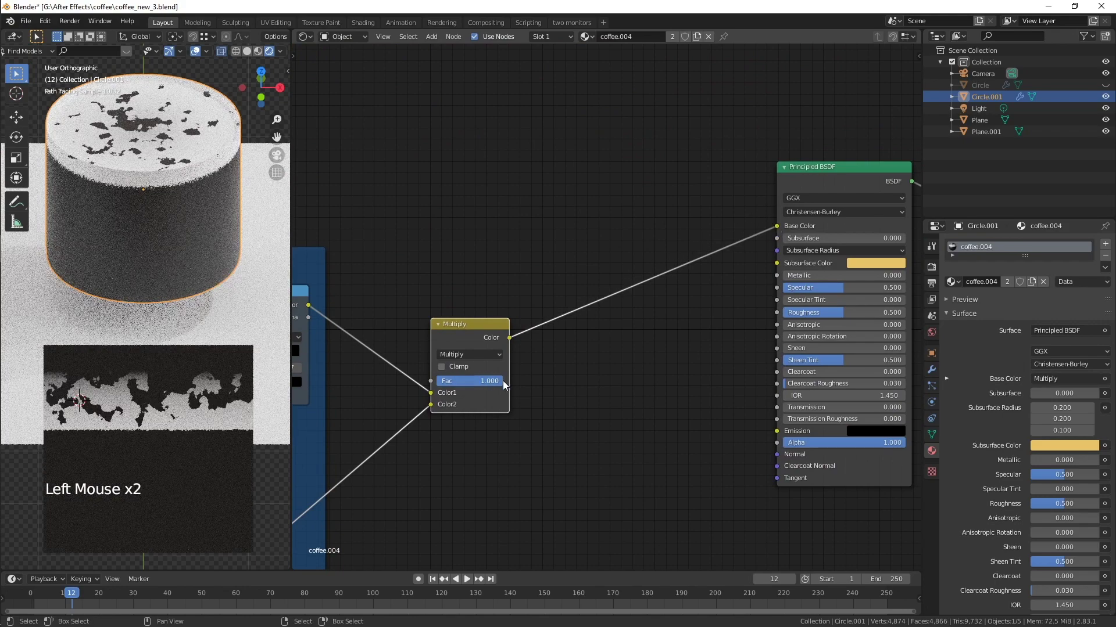
Duplicate the Multiply node onto the link before the Principled BSDF and set the copy's blending mode to Mix.
{"action": "scroll", "coordinate": [628, 368], "scroll_direction": "down", "scroll_amount": 4}
{"action": "middle_click_drag", "start_coordinate": [481, 463], "coordinate": [546, 449], "text": "shift"}
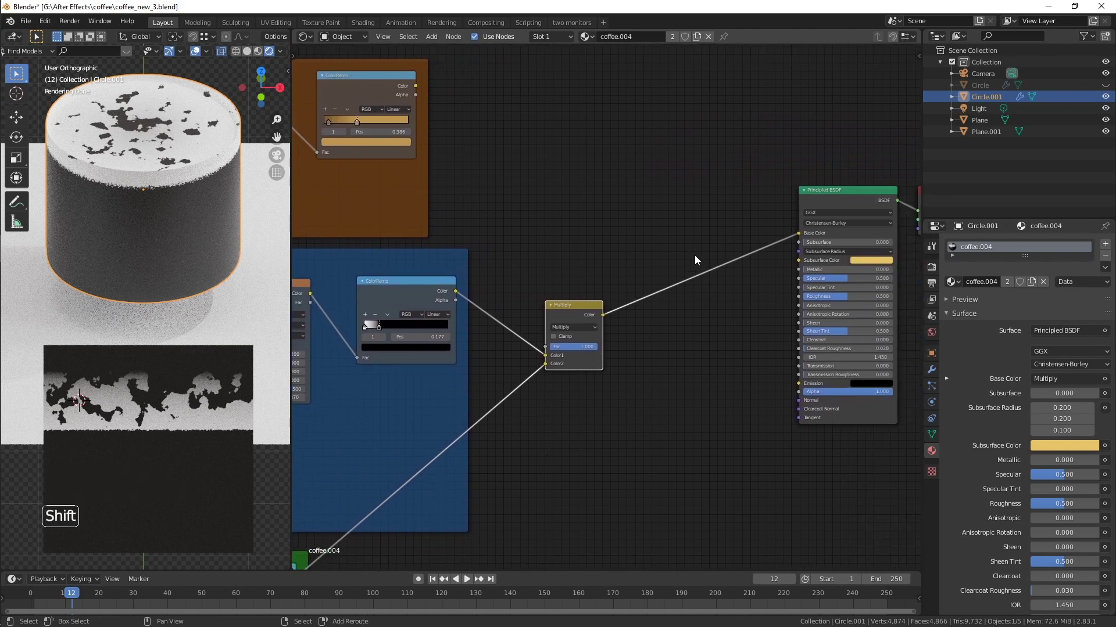
{"action": "left_click", "coordinate": [579, 304]}
{"action": "key", "text": "shift+d"}
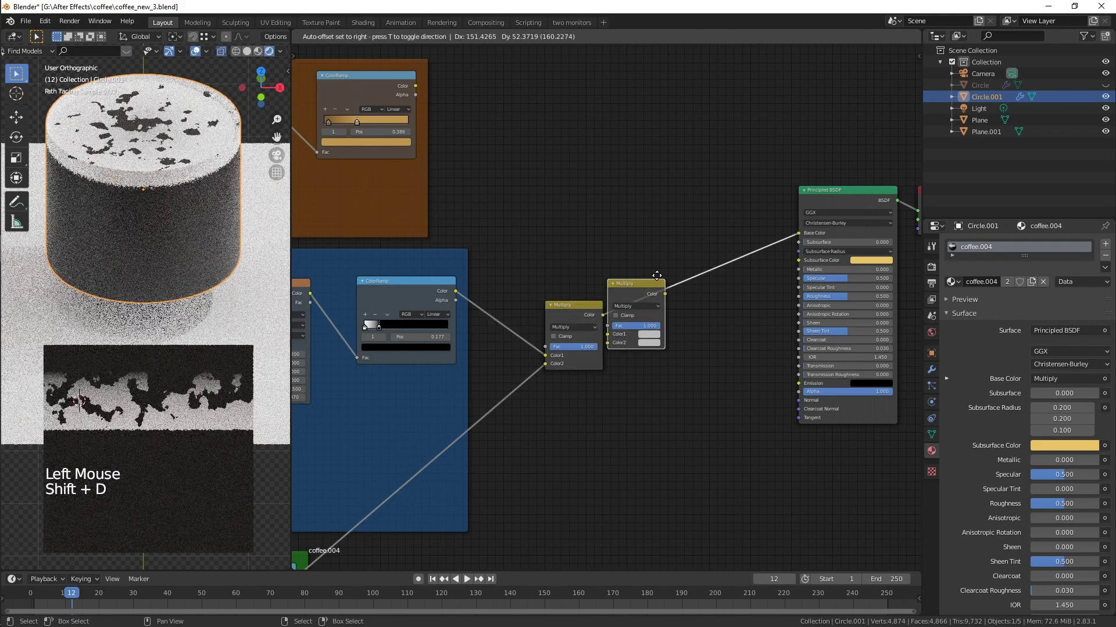
{"action": "left_click", "coordinate": [733, 220]}
{"action": "left_click", "coordinate": [725, 244]}
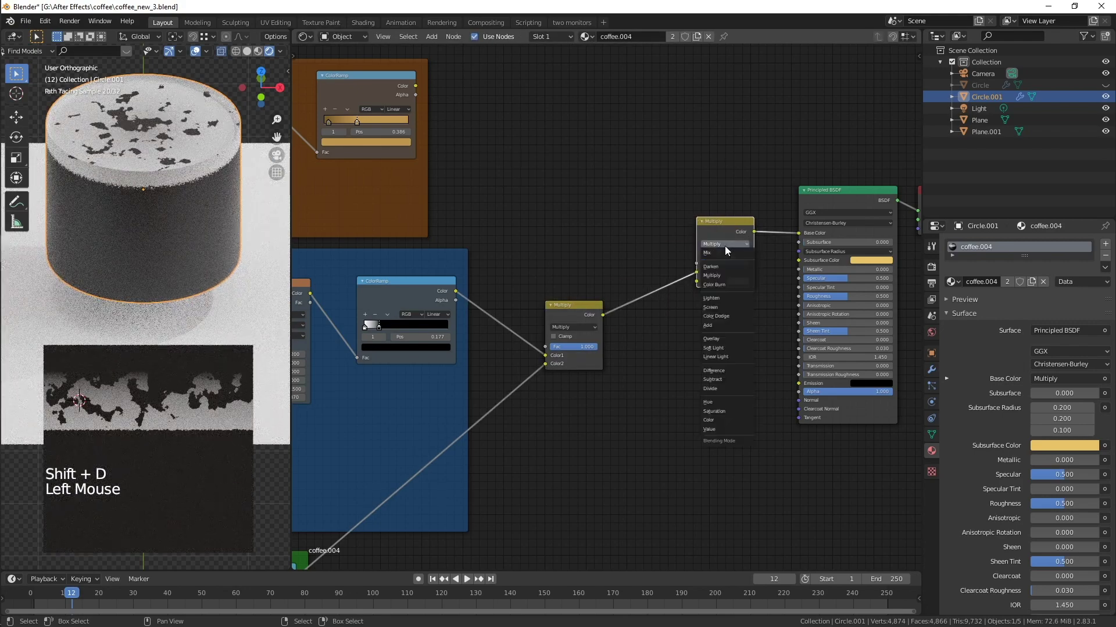
{"action": "left_click", "coordinate": [721, 254]}
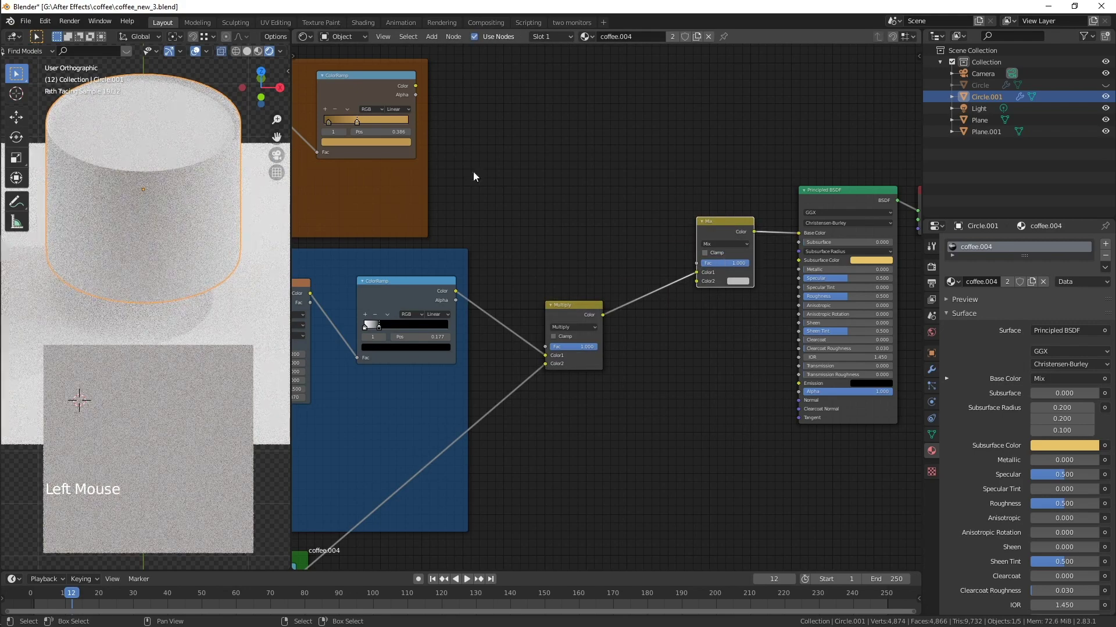
Drive the Mix node's Fac with the Multiply output, feed the Bubbles and color ramp into Color2, and set Color1 to dark brown.
{"action": "left_click_drag", "start_coordinate": [695, 273], "coordinate": [698, 263]}
{"action": "left_click_drag", "start_coordinate": [415, 87], "coordinate": [692, 282]}
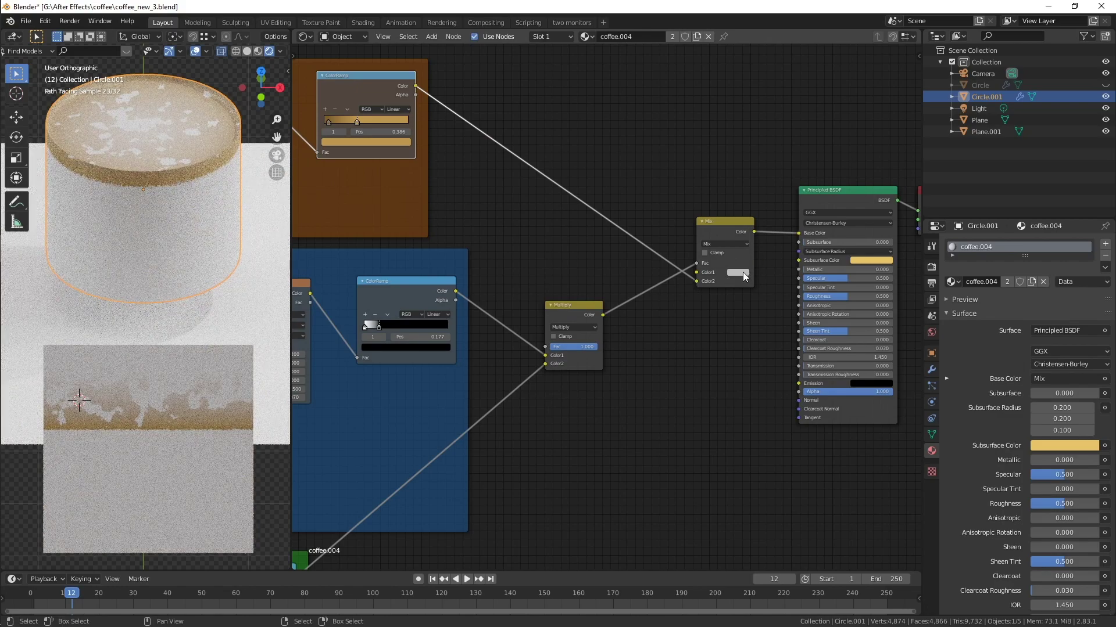
{"action": "left_click", "coordinate": [739, 273]}
{"action": "left_click", "coordinate": [753, 197]}
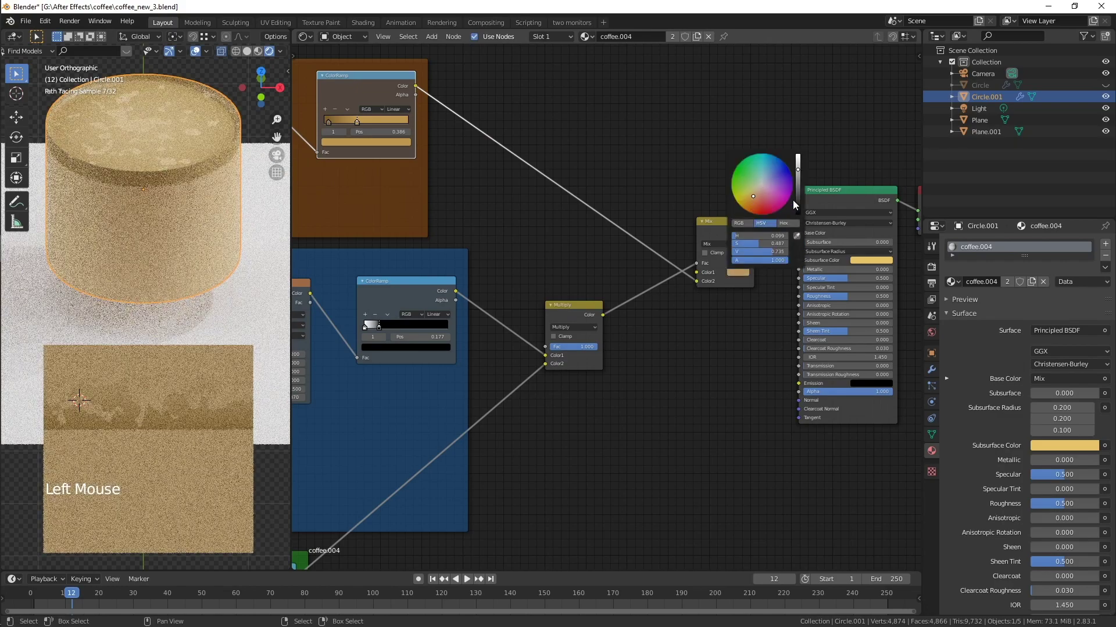
{"action": "left_click", "coordinate": [798, 203]}
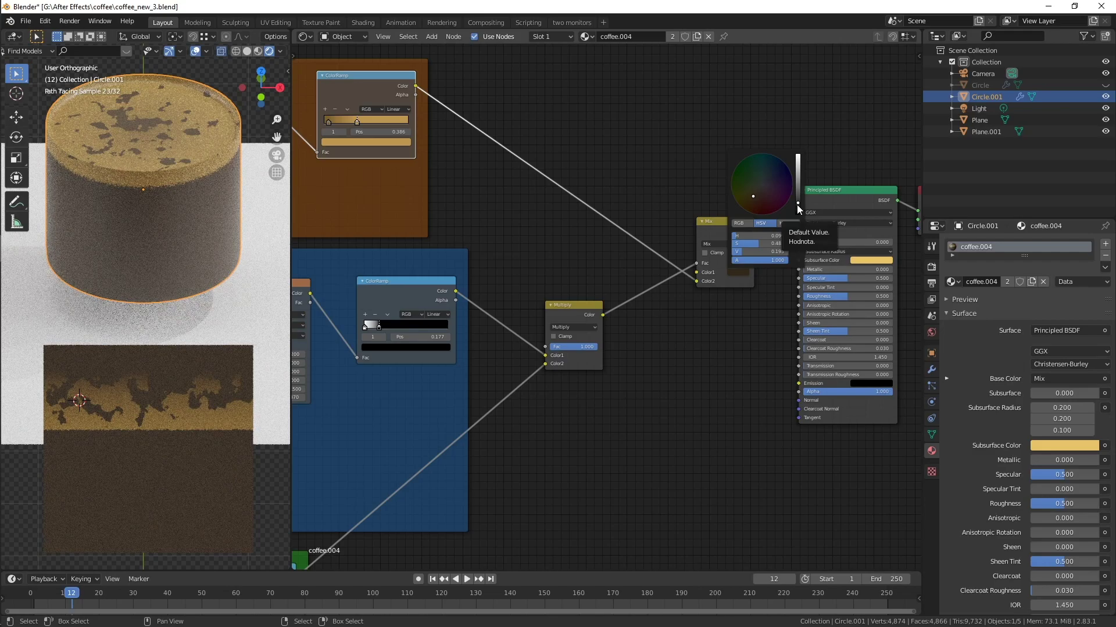
{"action": "left_click", "coordinate": [797, 206]}
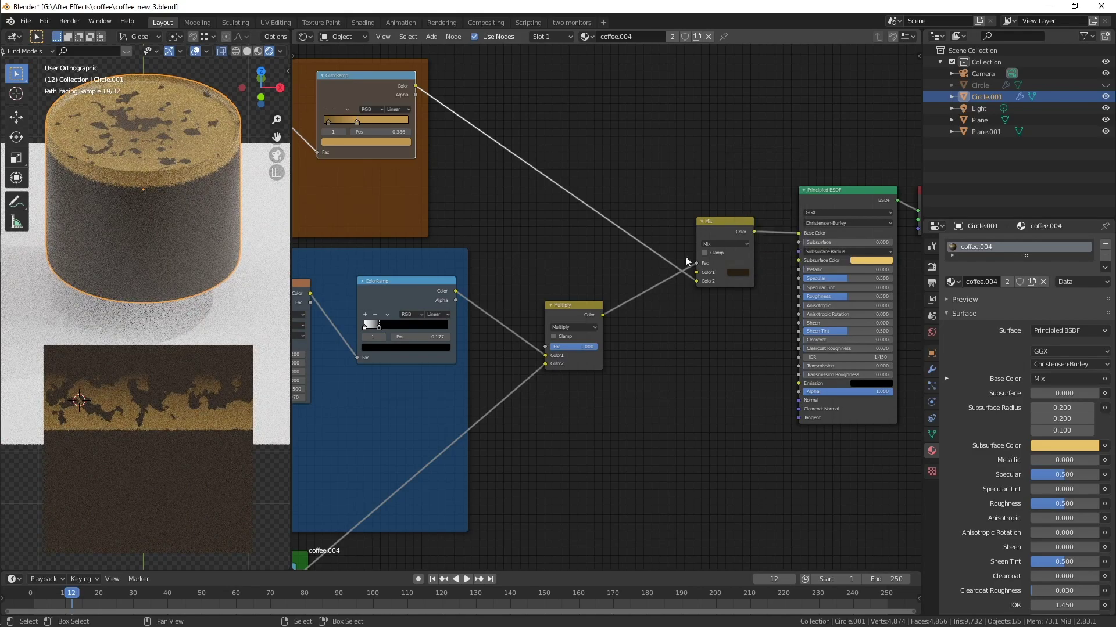
Duplicate the Multiply node and place the copy just below the Mix node.
{"action": "scroll", "coordinate": [168, 158], "scroll_direction": "up", "scroll_amount": 4}
{"action": "middle_click_drag", "start_coordinate": [195, 128], "coordinate": [201, 336], "text": "shift"}
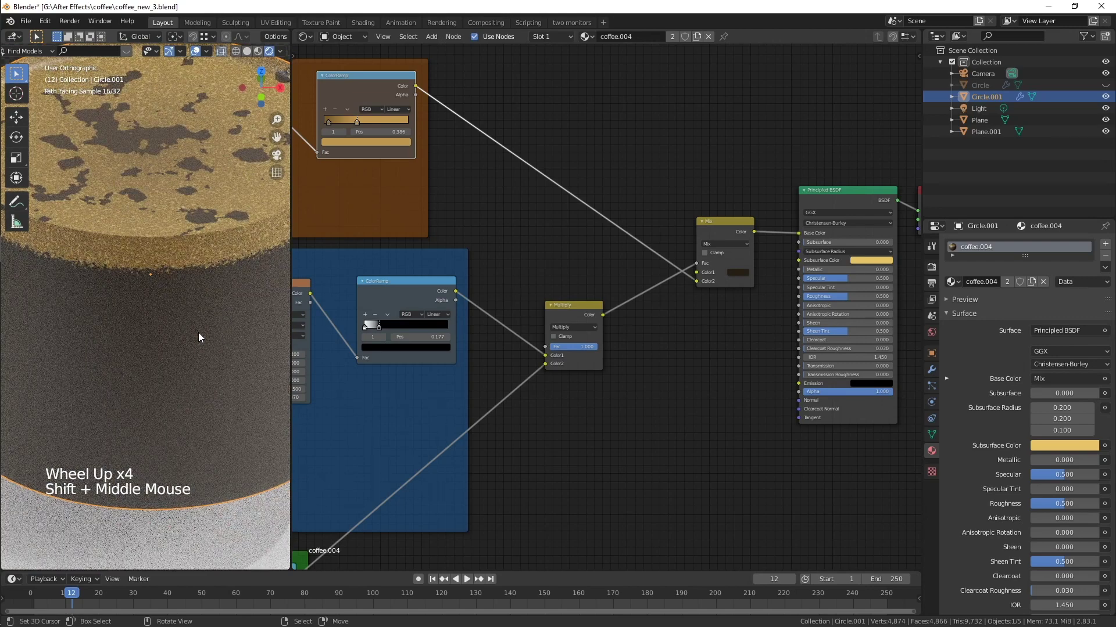
{"action": "scroll", "coordinate": [660, 451], "scroll_direction": "down", "scroll_amount": 1}
{"action": "scroll", "coordinate": [660, 451], "scroll_direction": "down", "scroll_amount": 1}
{"action": "middle_click_drag", "start_coordinate": [660, 451], "coordinate": [618, 385], "text": "shift"}
{"action": "left_click", "coordinate": [514, 296]}
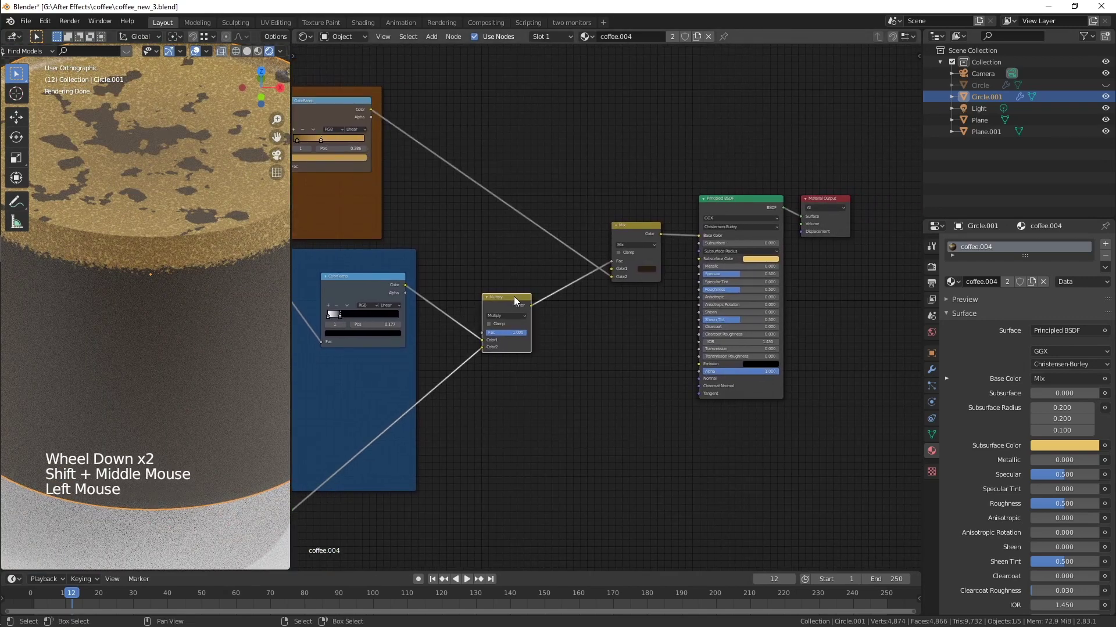
{"action": "key", "text": "shift+d"}
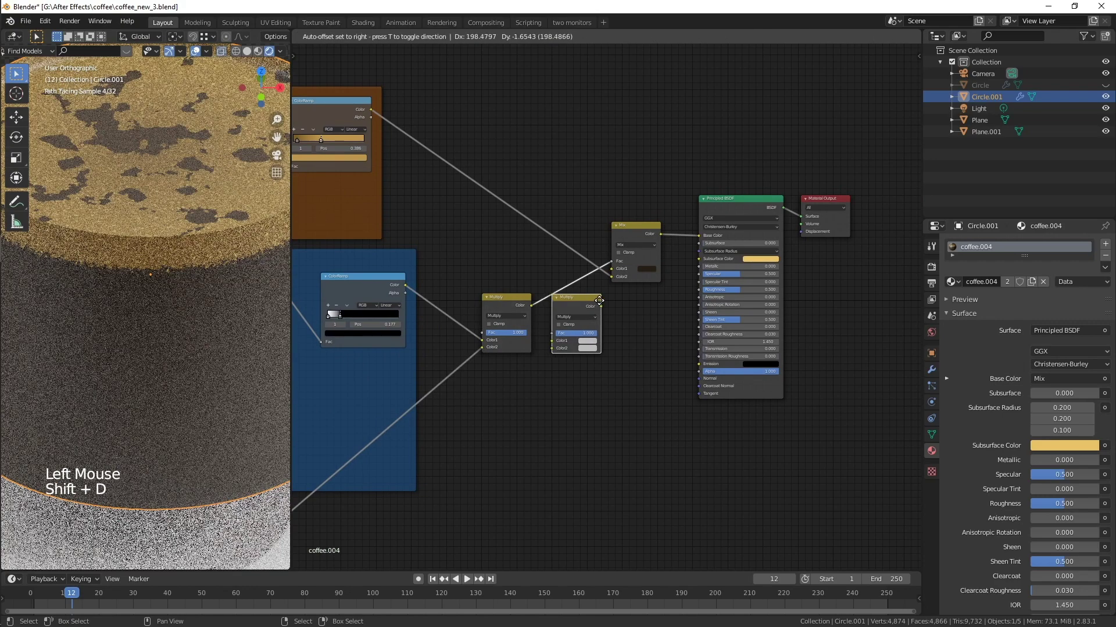
{"action": "left_click", "coordinate": [642, 298]}
Wire the first Multiply and the Bubbles and color ramp into the copy, its output into Subsurface, and set its Fac to 0.842.
{"action": "left_click_drag", "start_coordinate": [531, 306], "coordinate": [606, 343]}
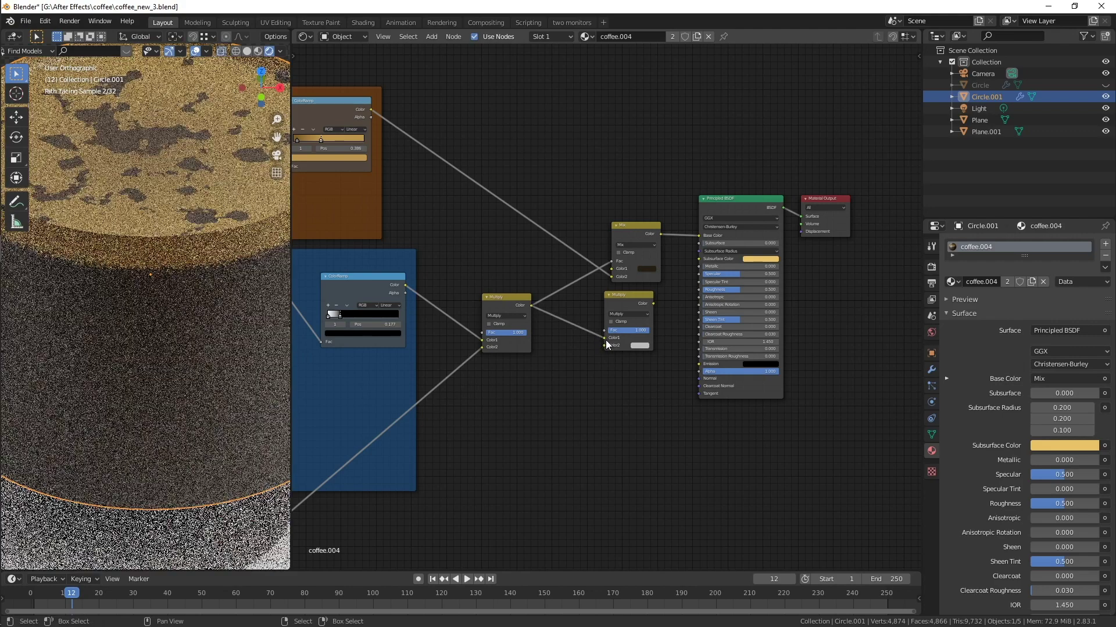
{"action": "left_click_drag", "start_coordinate": [655, 302], "coordinate": [696, 243]}
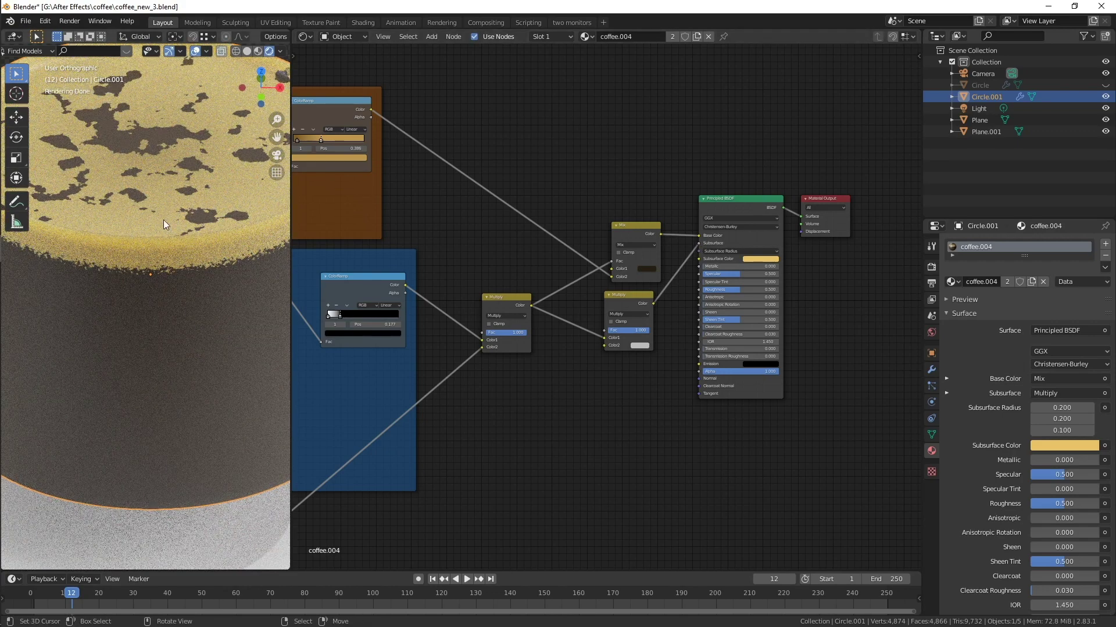
{"action": "left_click_drag", "start_coordinate": [372, 110], "coordinate": [603, 345]}
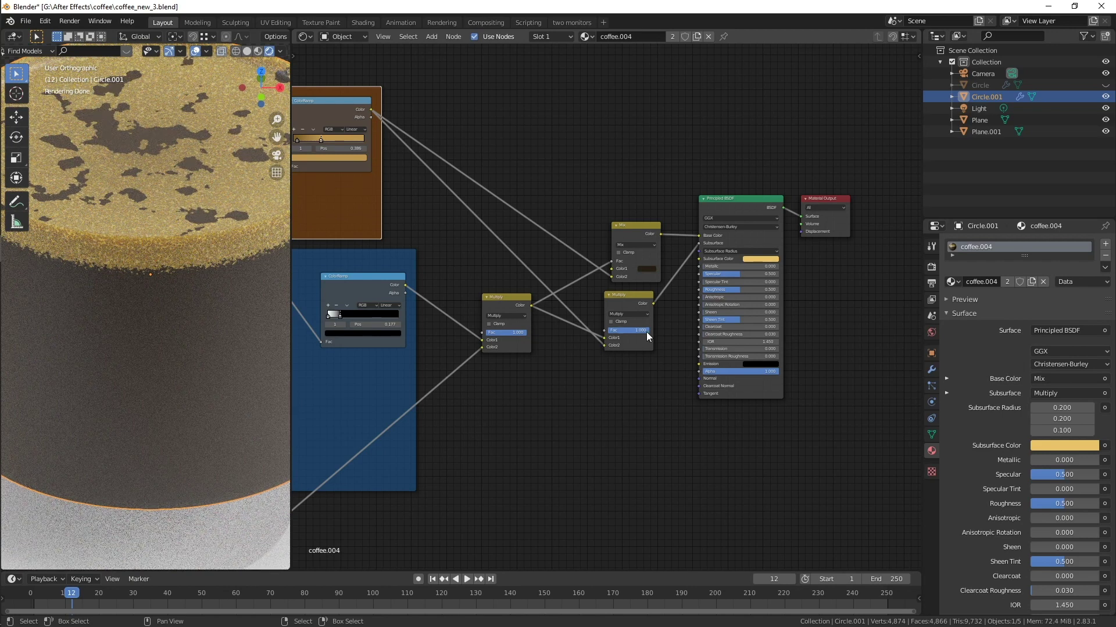
{"action": "left_click_drag", "start_coordinate": [647, 331], "coordinate": [641, 331]}
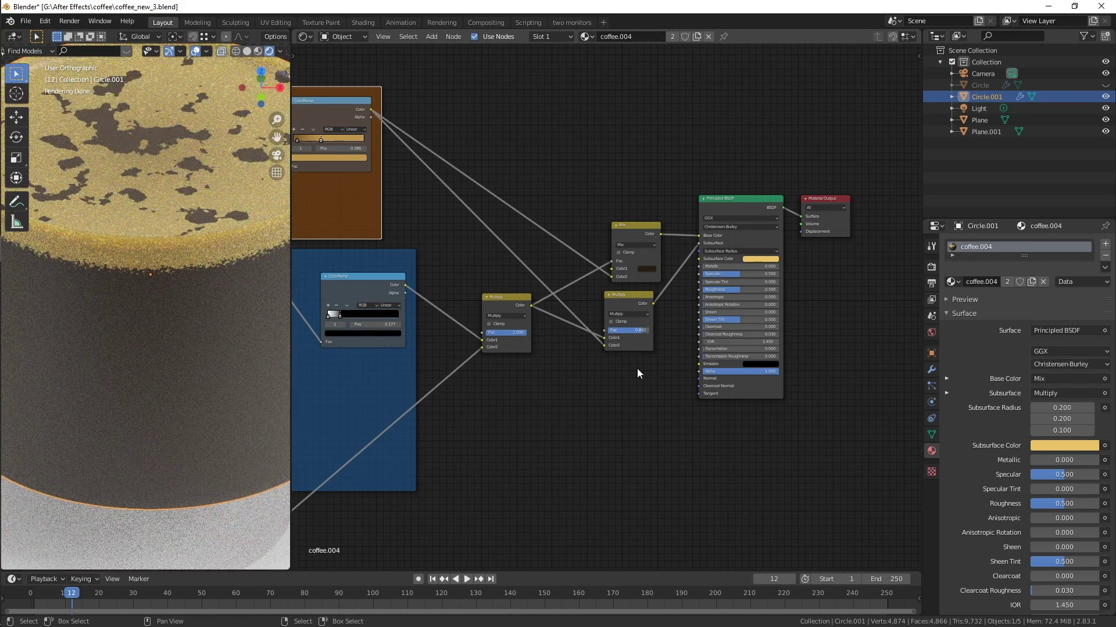
Open the Principled BSDF's Subsurface Radius values.
{"action": "scroll", "coordinate": [636, 371], "scroll_direction": "down", "scroll_amount": 1}
{"action": "scroll", "coordinate": [678, 316], "scroll_direction": "up", "scroll_amount": 5}
{"action": "middle_click_drag", "start_coordinate": [678, 315], "coordinate": [639, 375], "text": "shift"}
{"action": "scroll", "coordinate": [639, 375], "scroll_direction": "up", "scroll_amount": 2}
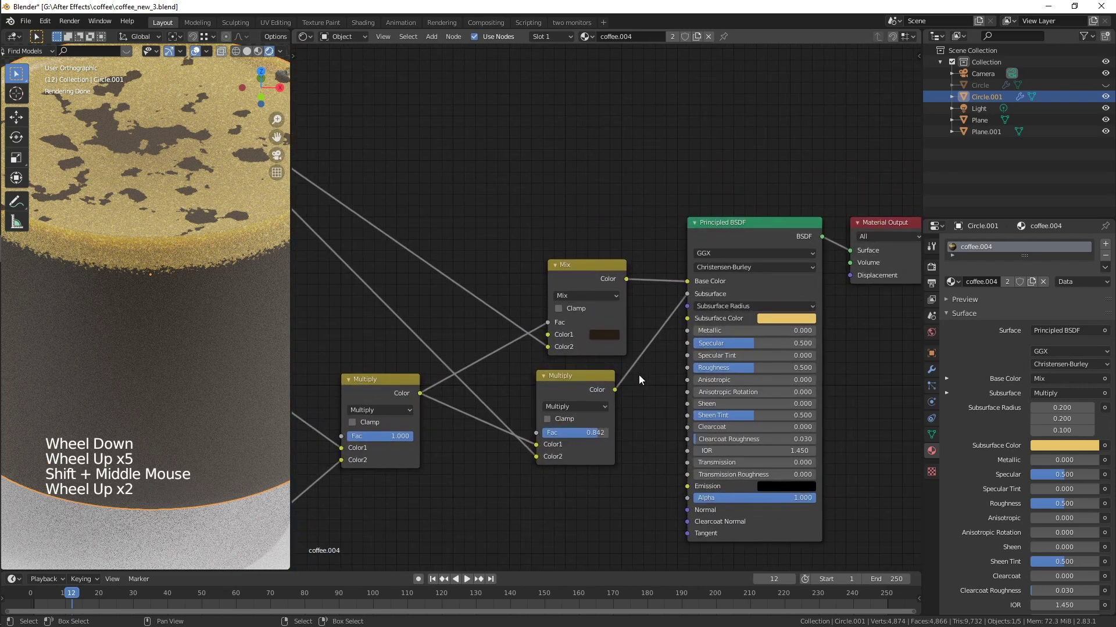
{"action": "scroll", "coordinate": [639, 375], "scroll_direction": "up", "scroll_amount": 1}
{"action": "left_click", "coordinate": [743, 308]}
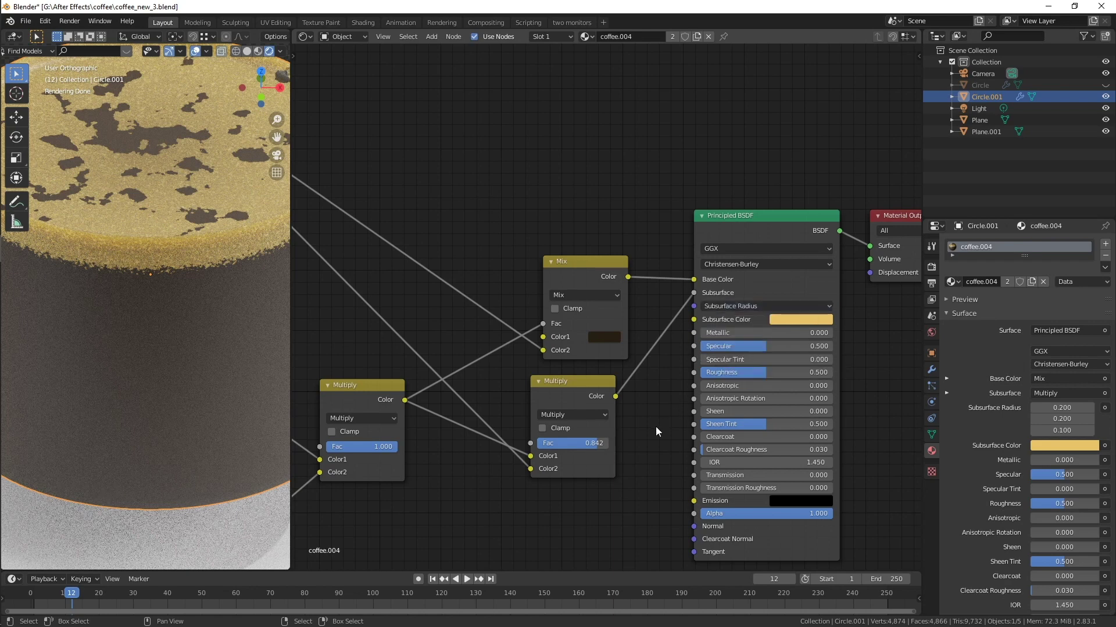
Wire the second Multiply node's Color output into the Principled BSDF's Roughness as well.
{"action": "left_click_drag", "start_coordinate": [615, 396], "coordinate": [694, 373]}
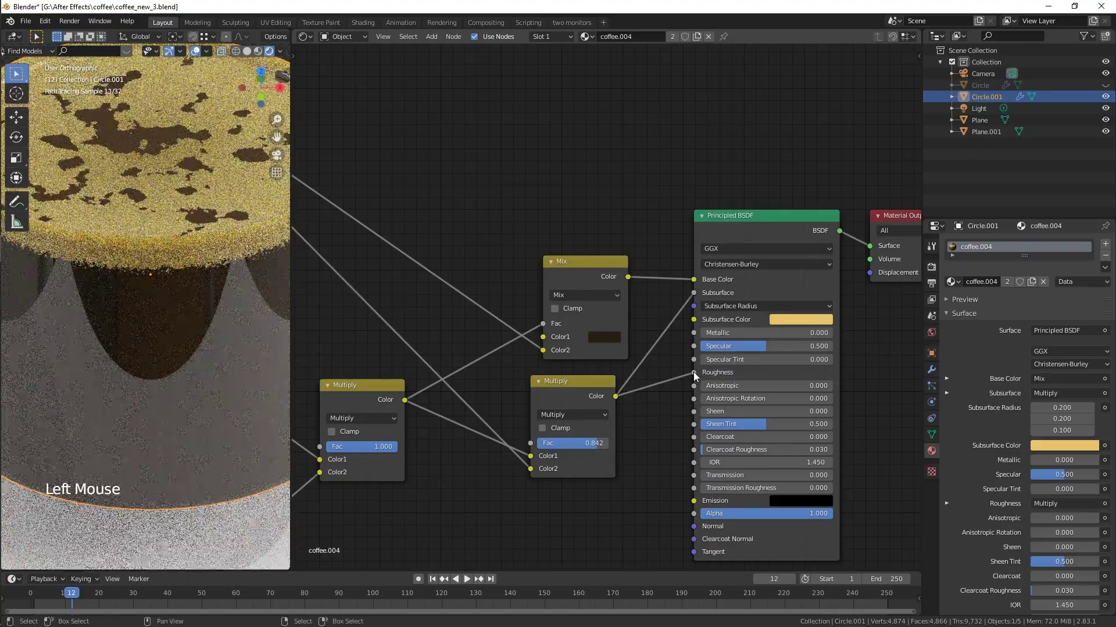
{"action": "scroll", "coordinate": [180, 315], "scroll_direction": "down", "scroll_amount": 2}
{"action": "mouse_move", "coordinate": [197, 336]}
{"action": "middle_mouse_down"}
{"action": "mouse_move", "coordinate": [197, 323]}
{"action": "mouse_move", "coordinate": [201, 340]}
{"action": "middle_mouse_up"}
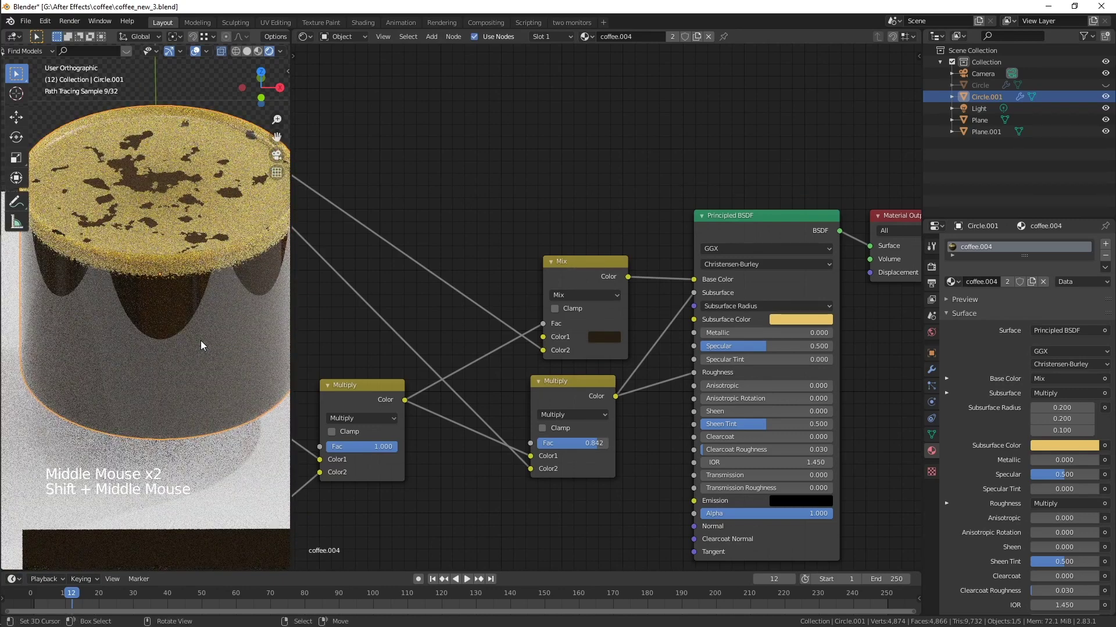
Wire the first Multiply into the Principled BSDF's Normal and insert a Bump node on that link.
{"action": "scroll", "coordinate": [627, 459], "scroll_direction": "down", "scroll_amount": 2}
{"action": "middle_click_drag", "start_coordinate": [627, 463], "coordinate": [638, 377], "text": "shift"}
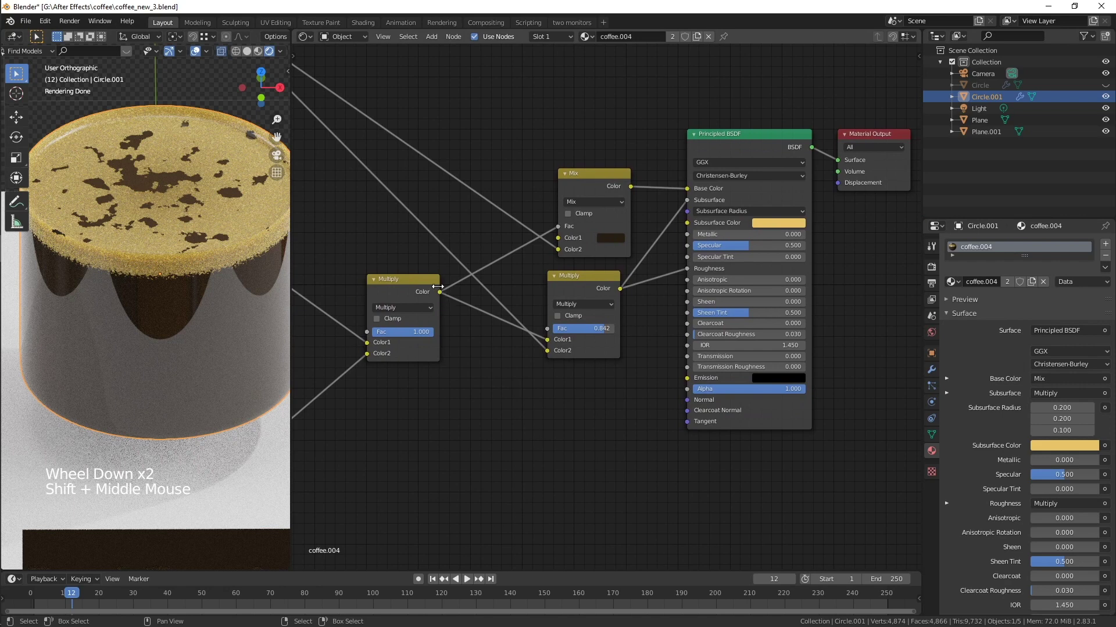
{"action": "left_click_drag", "start_coordinate": [440, 293], "coordinate": [687, 400]}
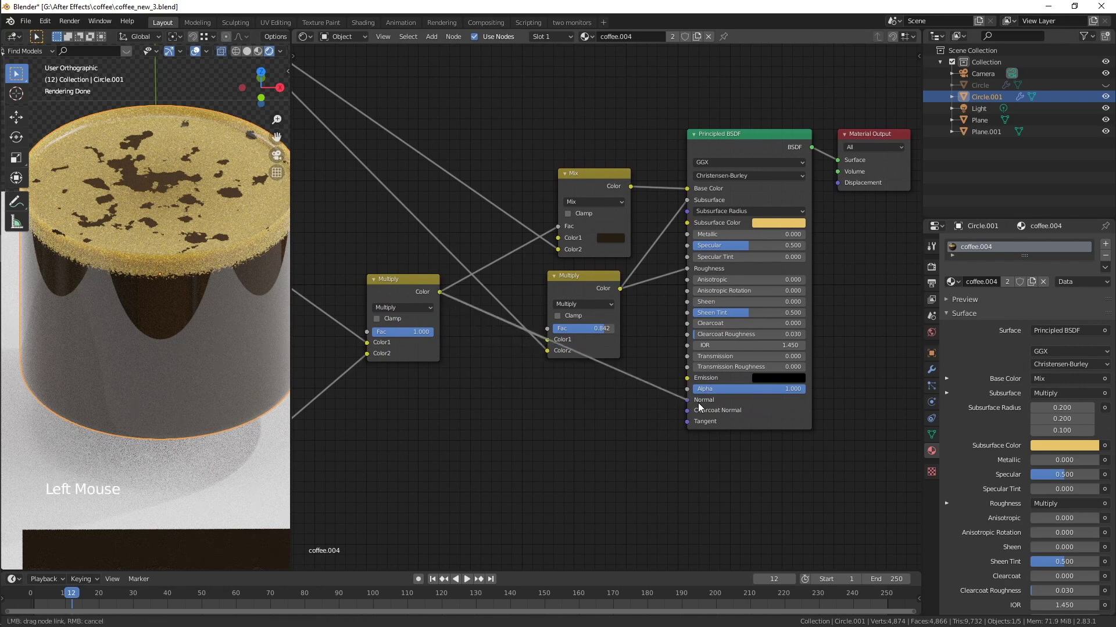
{"action": "key", "text": "shift+a"}
{"action": "mouse_move", "coordinate": [586, 381]}
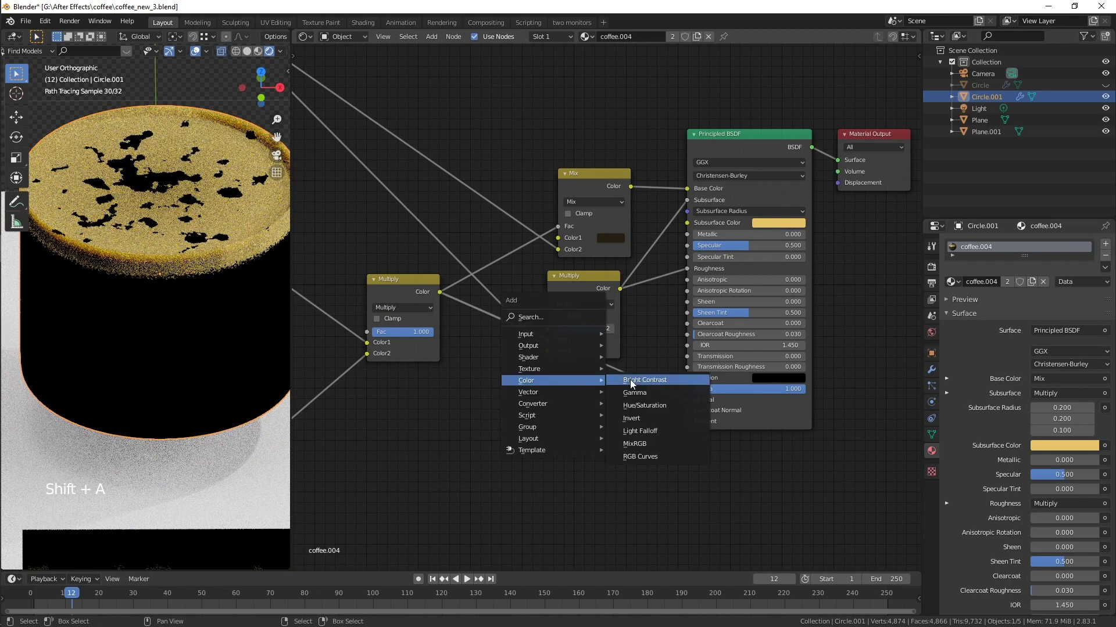
{"action": "mouse_move", "coordinate": [537, 394]}
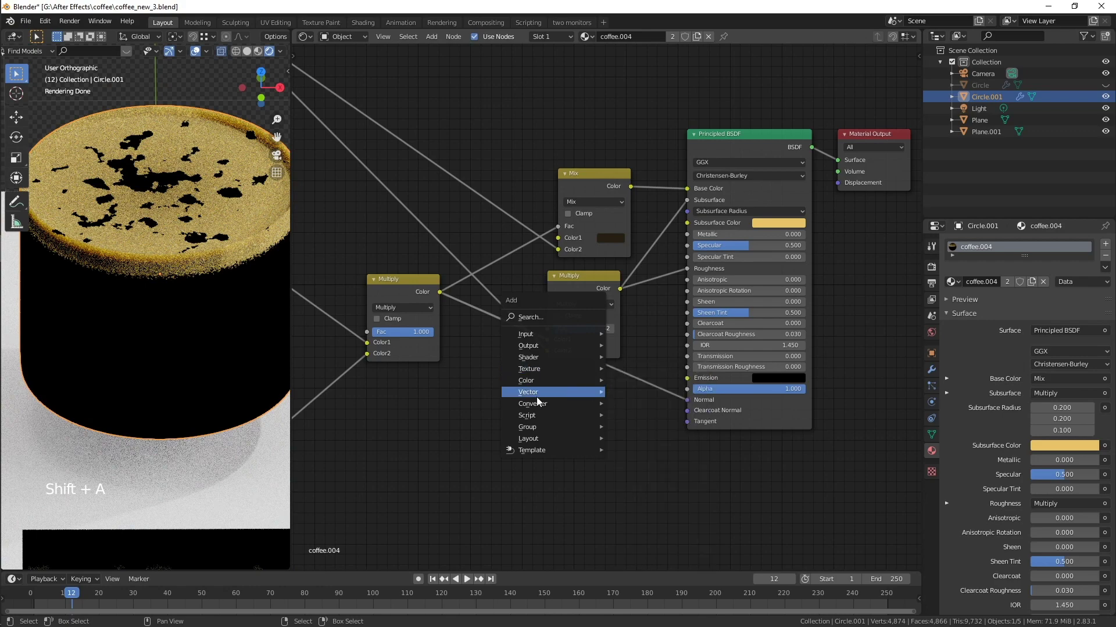
{"action": "left_click", "coordinate": [638, 392]}
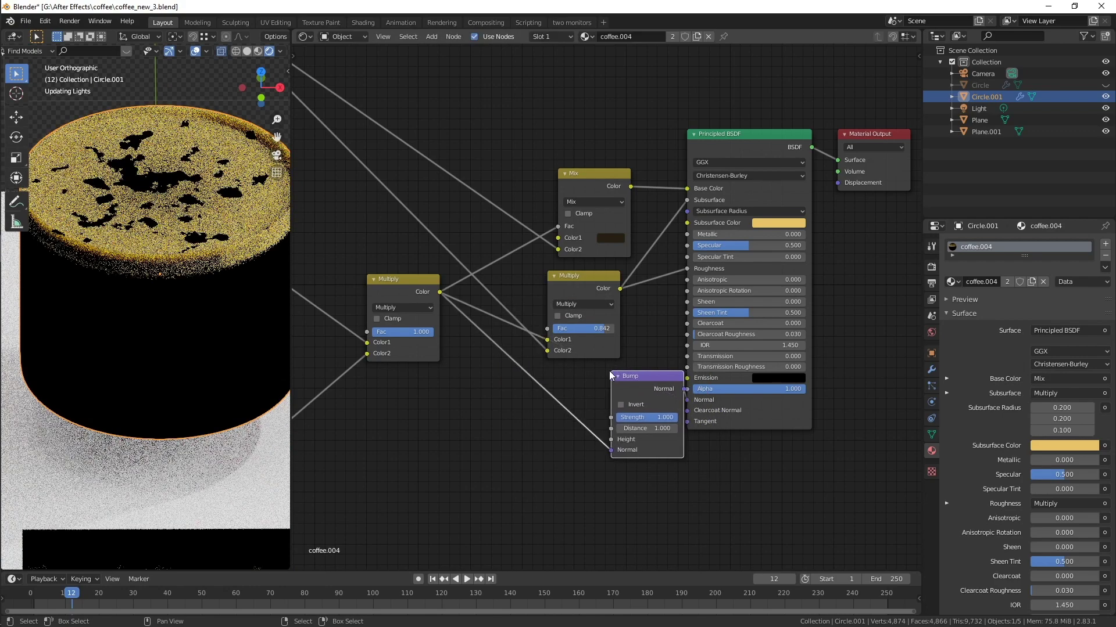
{"action": "left_click", "coordinate": [572, 411]}
Reroute the first Multiply from the Bump's Normal to its Distance, and feed the Bubbles and color ramp into its Height.
{"action": "left_click_drag", "start_coordinate": [573, 451], "coordinate": [573, 429]}
{"action": "scroll", "coordinate": [510, 446], "scroll_direction": "down", "scroll_amount": 1}
{"action": "middle_click_drag", "start_coordinate": [508, 446], "coordinate": [599, 500], "text": "shift"}
{"action": "left_click_drag", "start_coordinate": [317, 93], "coordinate": [659, 494]}
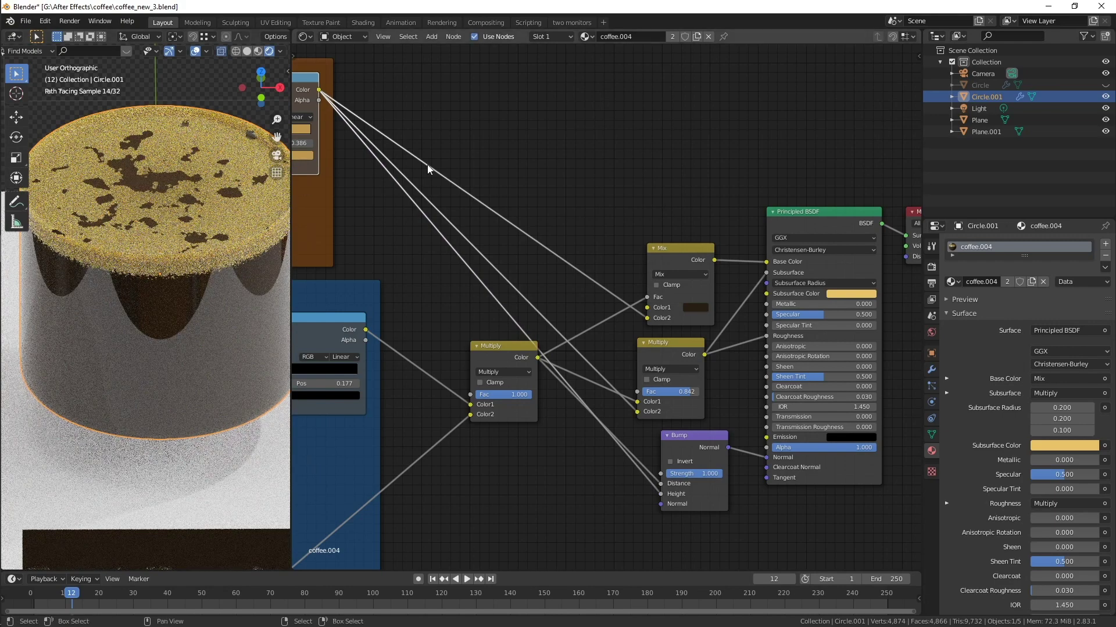
Move the first Multiply node slightly down, between the foam frames and the Mix, Multiply and Bump nodes.
{"action": "scroll", "coordinate": [424, 170], "scroll_direction": "down", "scroll_amount": 5}
{"action": "middle_click_drag", "start_coordinate": [419, 234], "coordinate": [447, 211]}
{"action": "left_click_drag", "start_coordinate": [575, 317], "coordinate": [562, 363]}
{"action": "scroll", "coordinate": [144, 272], "scroll_direction": "up", "scroll_amount": 4}
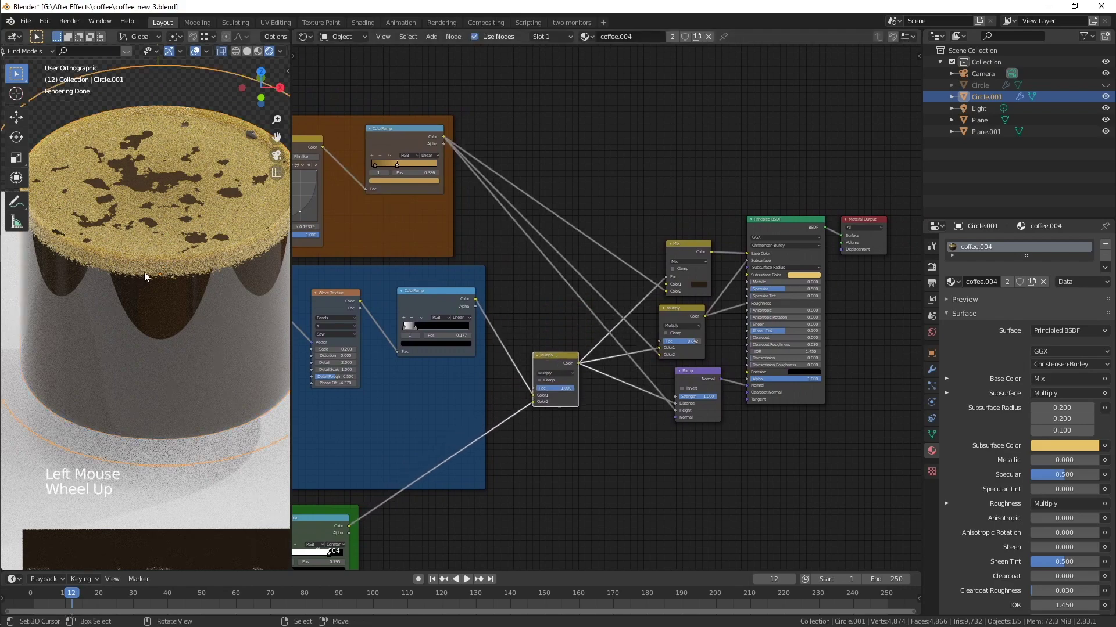
Examine the rendered foam surface and edge on the liquid up close, and the same material on the flat test plane.
{"action": "middle_click_drag", "start_coordinate": [146, 271], "coordinate": [165, 340], "text": "shift"}
{"action": "scroll", "coordinate": [164, 340], "scroll_direction": "up", "scroll_amount": 3}
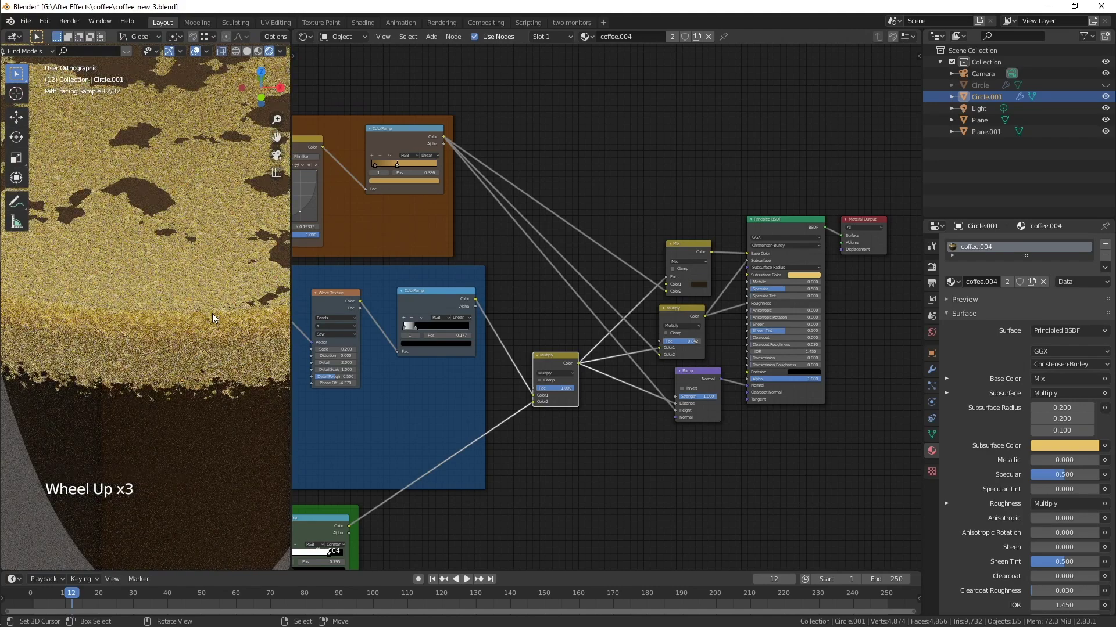
{"action": "middle_click_drag", "start_coordinate": [206, 176], "coordinate": [166, 265], "text": "shift"}
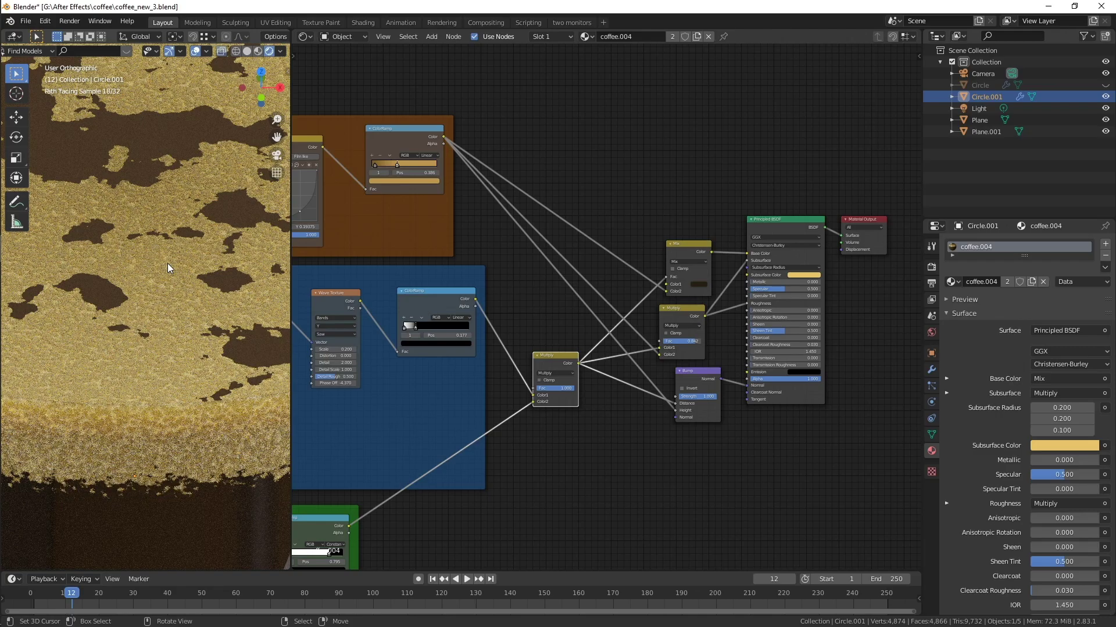
{"action": "scroll", "coordinate": [169, 266], "scroll_direction": "down", "scroll_amount": 5}
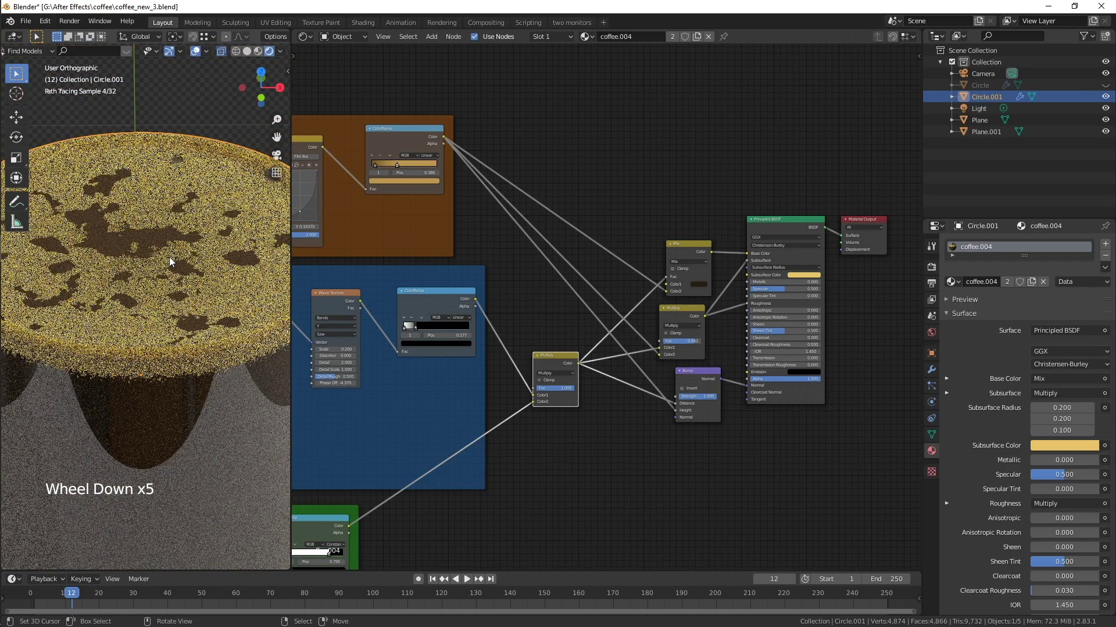
{"action": "scroll", "coordinate": [170, 262], "scroll_direction": "down", "scroll_amount": 4}
{"action": "scroll", "coordinate": [180, 352], "scroll_direction": "down", "scroll_amount": 1, "text": "shift"}
{"action": "middle_click_drag", "start_coordinate": [180, 353], "coordinate": [181, 161], "text": "shift"}
{"action": "middle_click_drag", "start_coordinate": [164, 385], "coordinate": [160, 302], "text": "shift"}
{"action": "scroll", "coordinate": [160, 302], "scroll_direction": "up", "scroll_amount": 3}
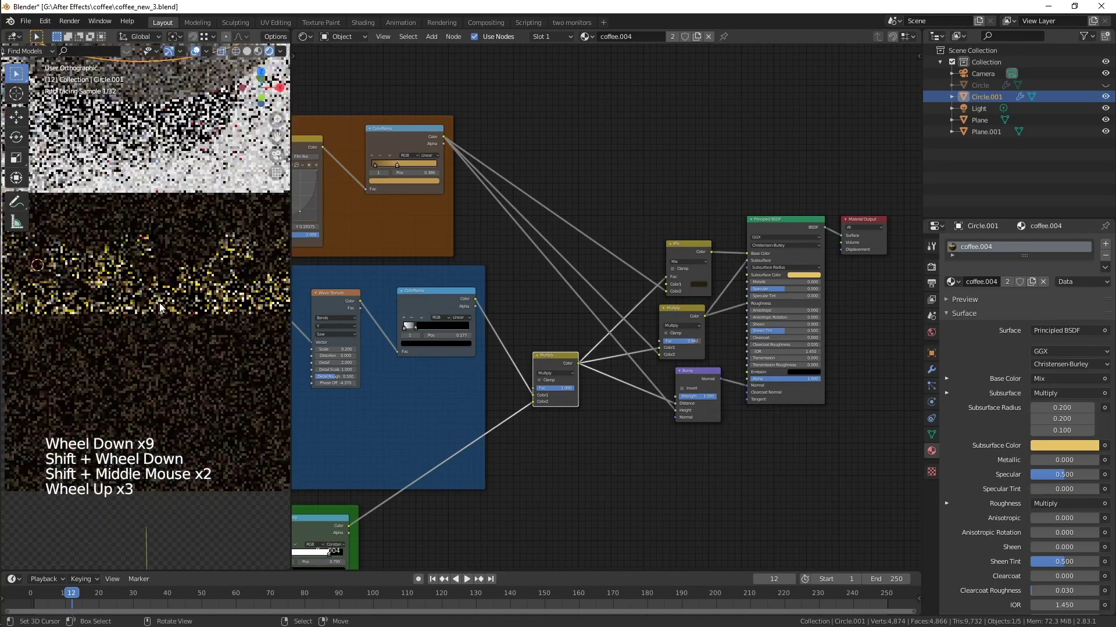
{"action": "scroll", "coordinate": [159, 303], "scroll_direction": "down", "scroll_amount": 2}
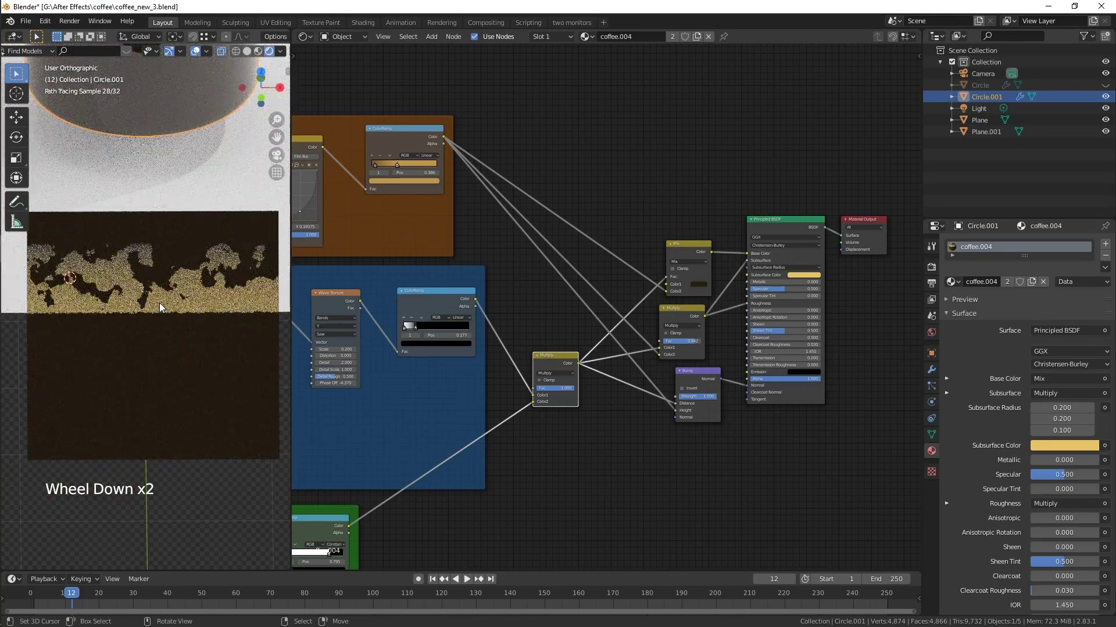
Unhide the glass mug around the coffee and deselect all objects.
{"action": "scroll", "coordinate": [194, 165], "scroll_direction": "down", "scroll_amount": 3}
{"action": "middle_click_drag", "start_coordinate": [193, 168], "coordinate": [201, 218], "text": "shift"}
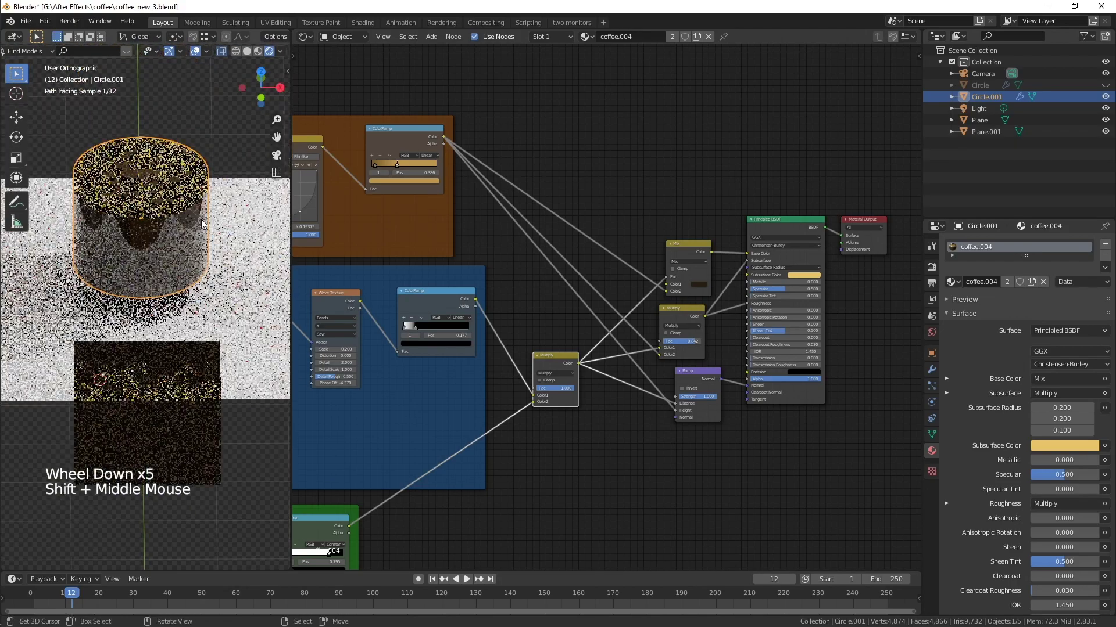
{"action": "key", "text": "alt+h"}
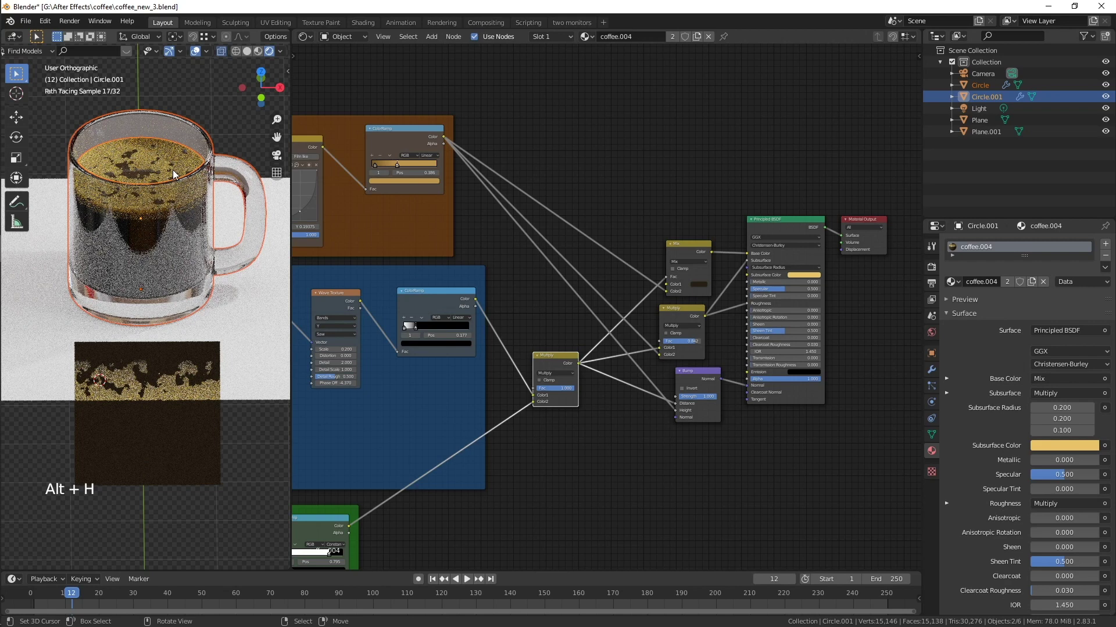
{"action": "key", "text": "alt+a"}
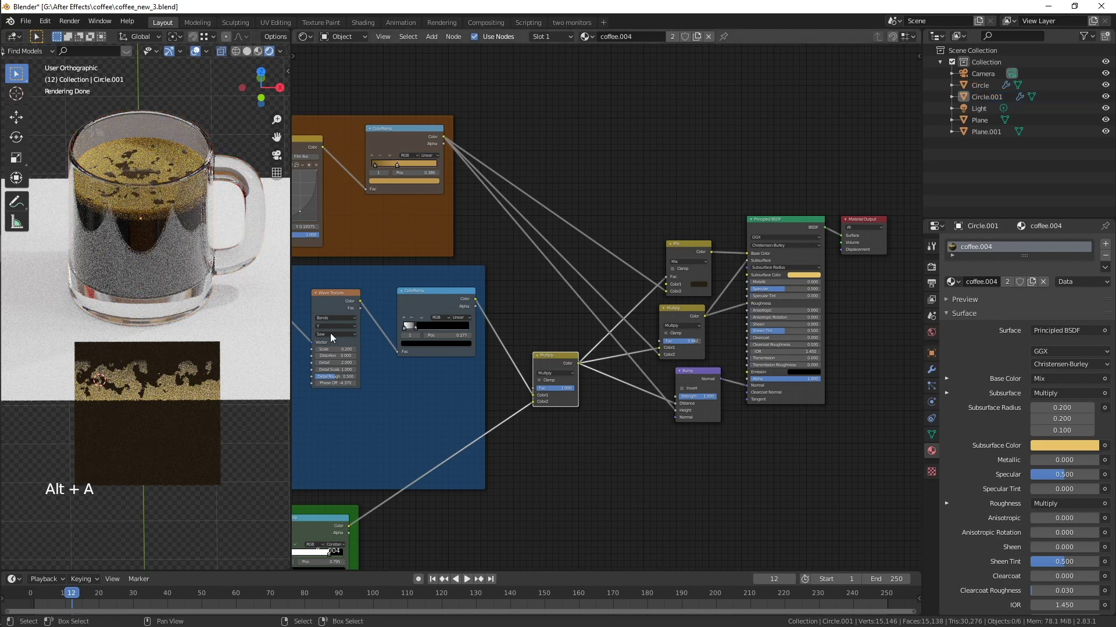